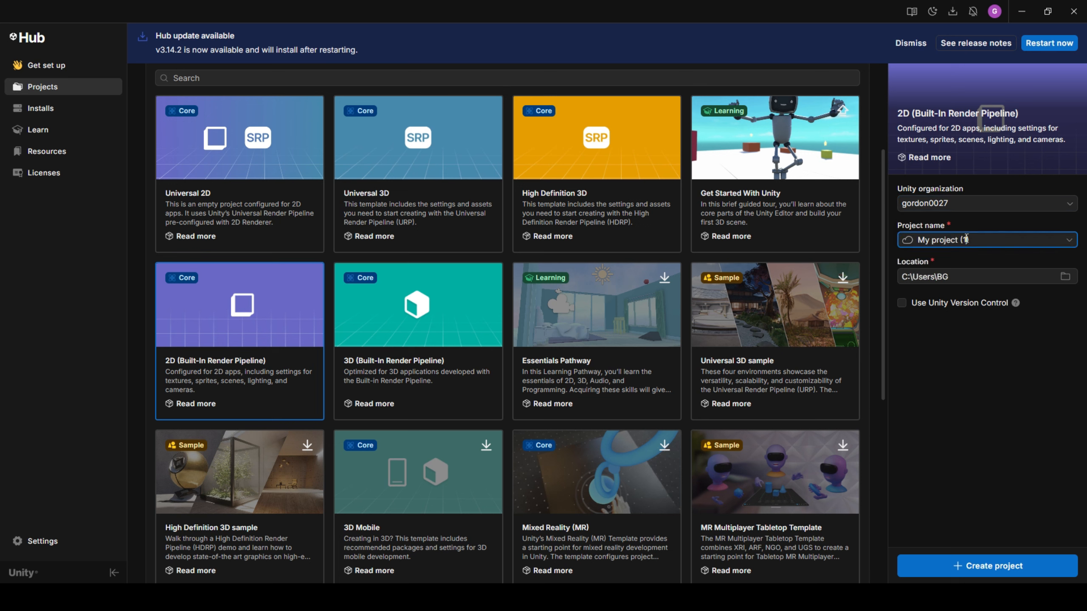
- Name the new 2D (Built-In Render Pipeline) project "SDK testttt" and create it
left_click_drag(970, 241, 829, 241)
type("SDK testttt")
left_click(999, 566)
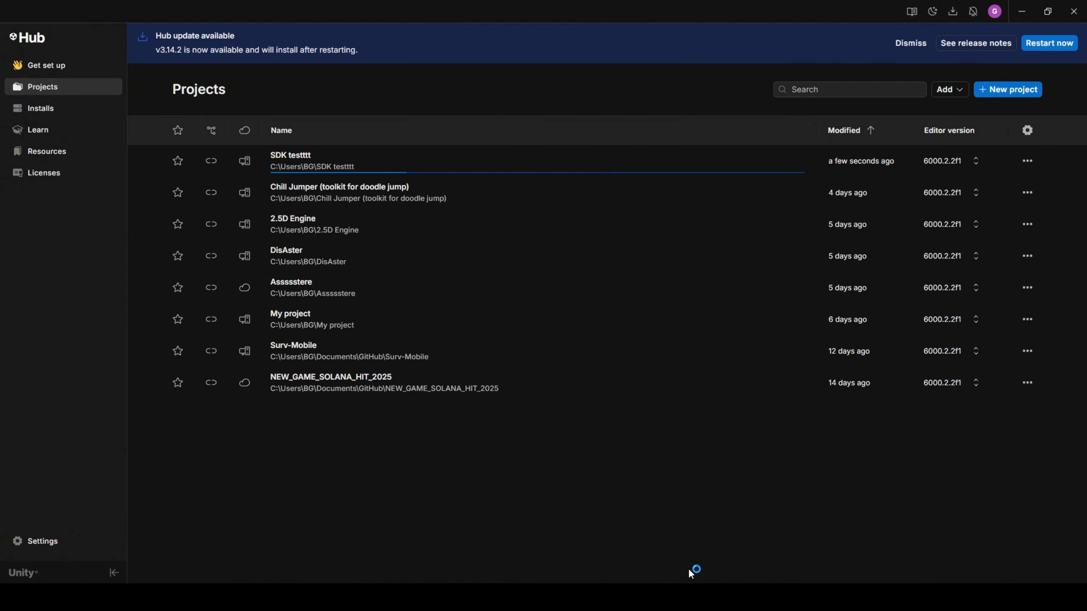
- Switch to the browser and open the iDos Games GitHub page linked in the idosgames.com footer
mouse_move(633, 596)
left_click(633, 542)
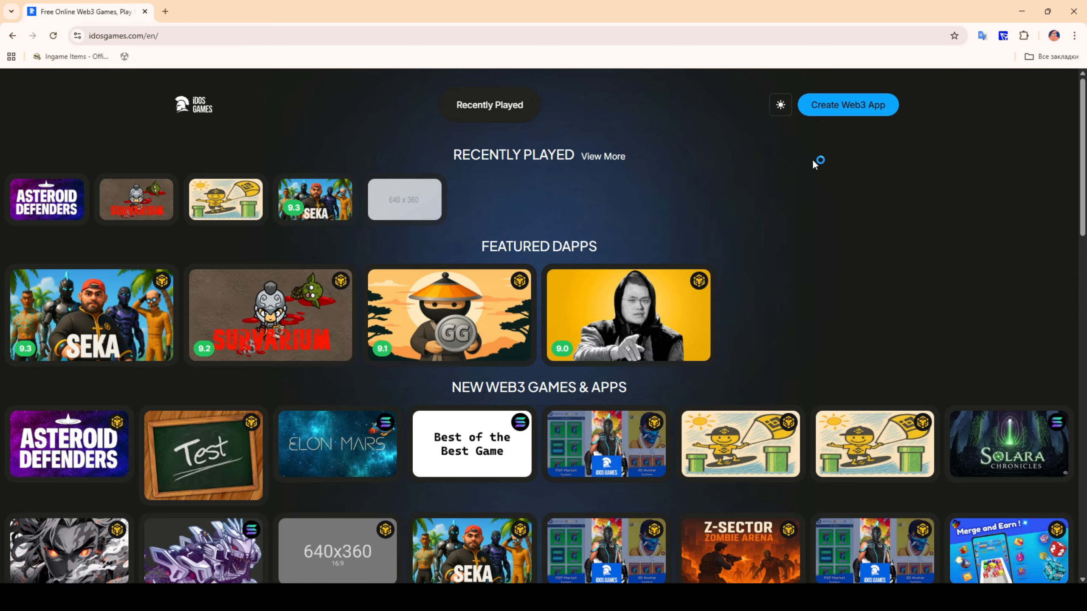
scroll(813, 160, "down", 2)
scroll(214, 170, "up", 2)
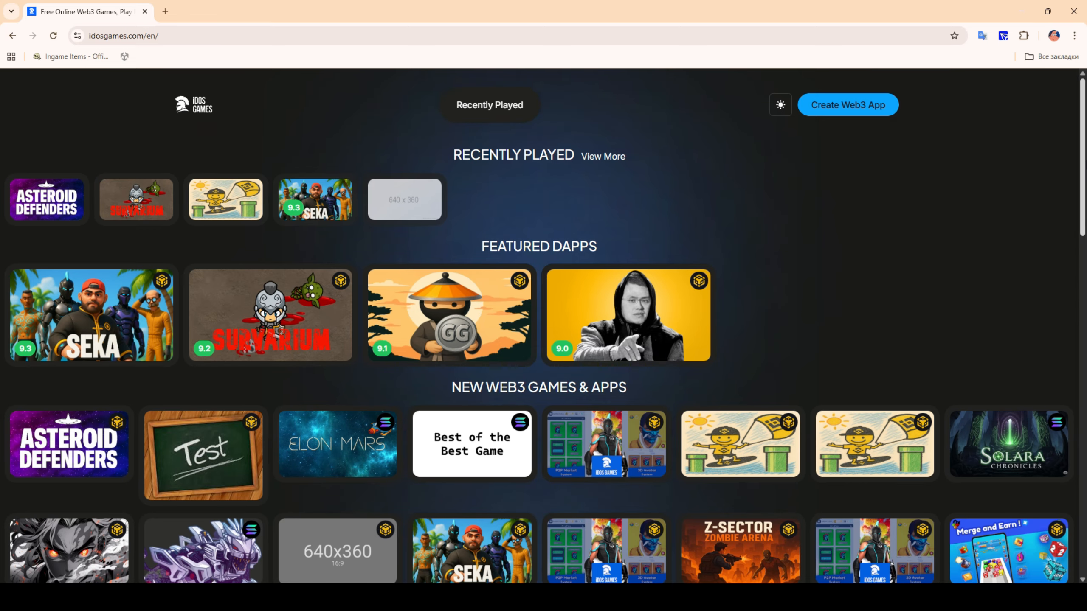
left_click_drag(1082, 128, 1083, 495)
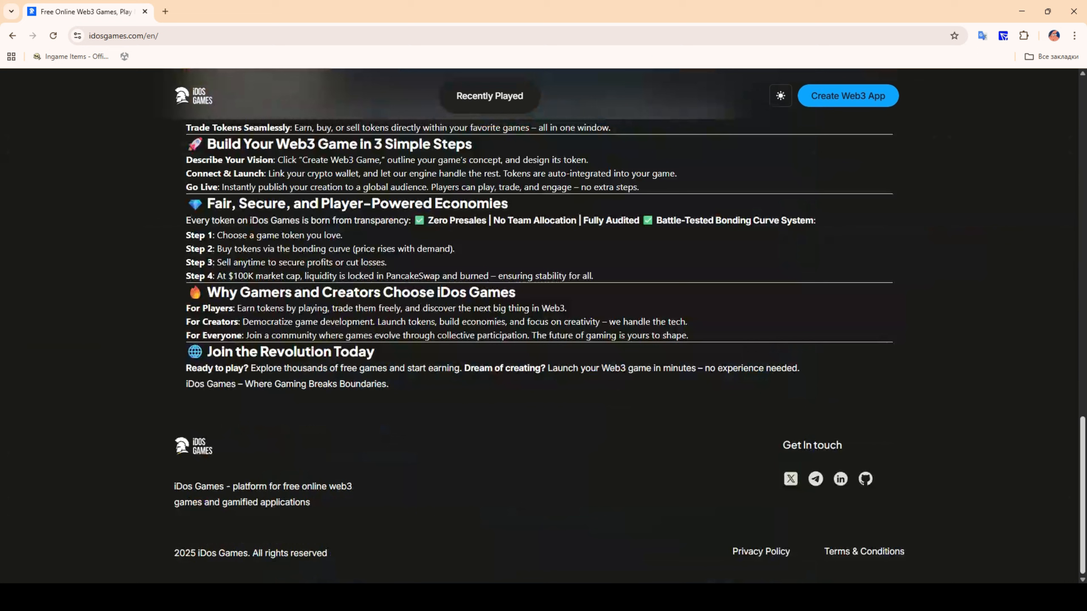
left_click(865, 479)
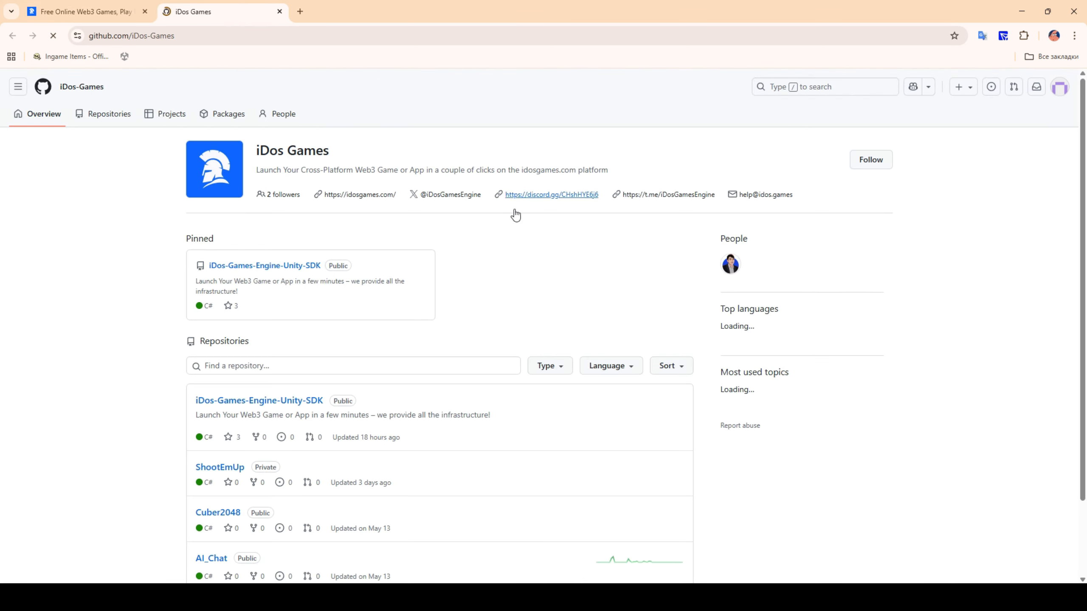
- Open the iDos-Games-Engine-Unity-SDK repository from the iDos Games organization page
scroll(533, 240, "down", 3)
scroll(582, 193, "up", 3)
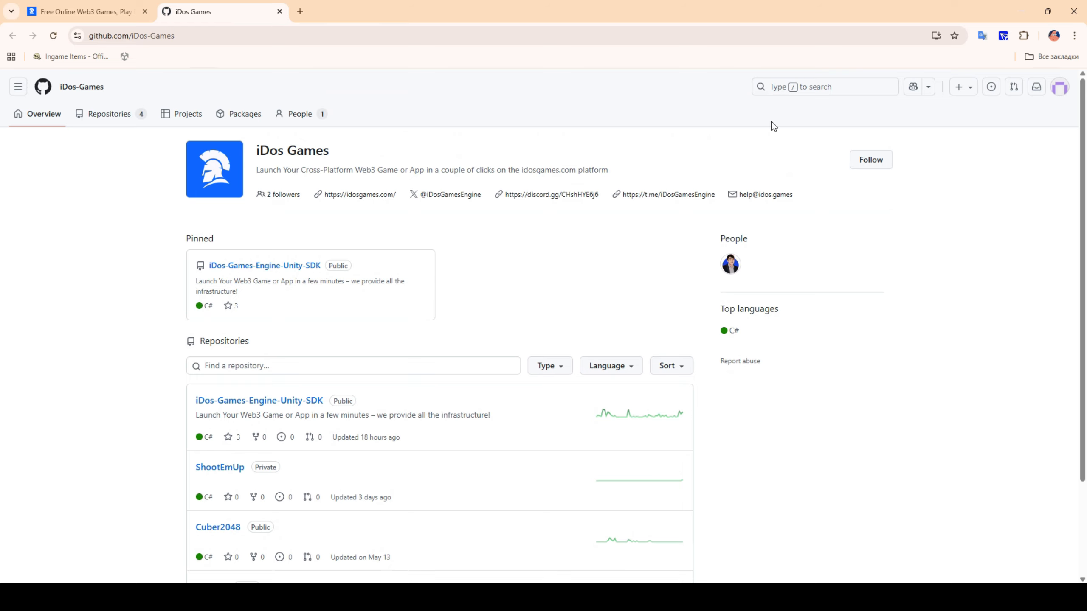
scroll(323, 213, "down", 3)
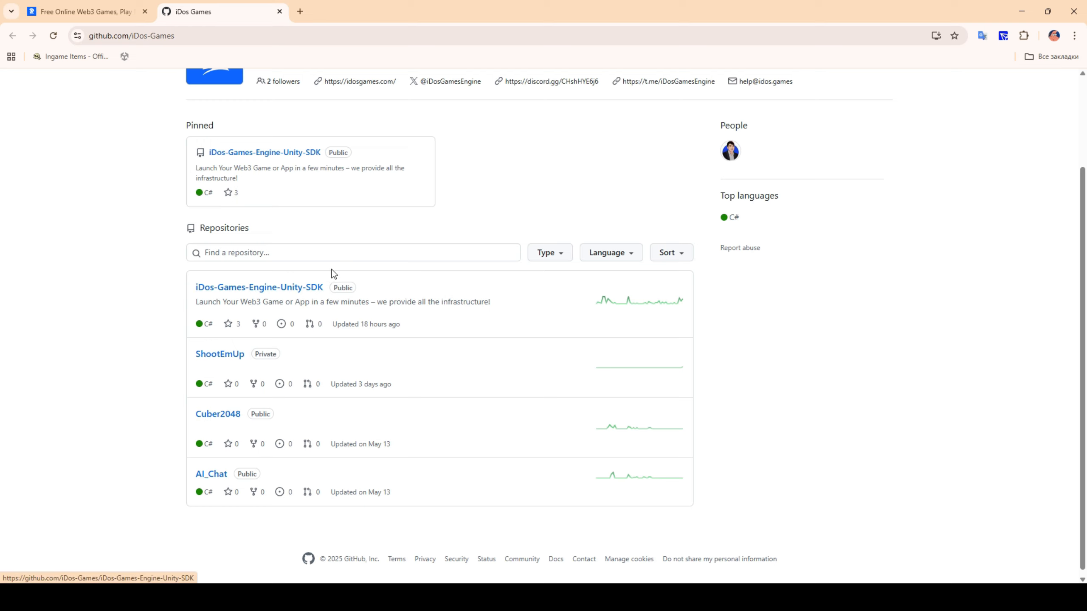
left_click(274, 288)
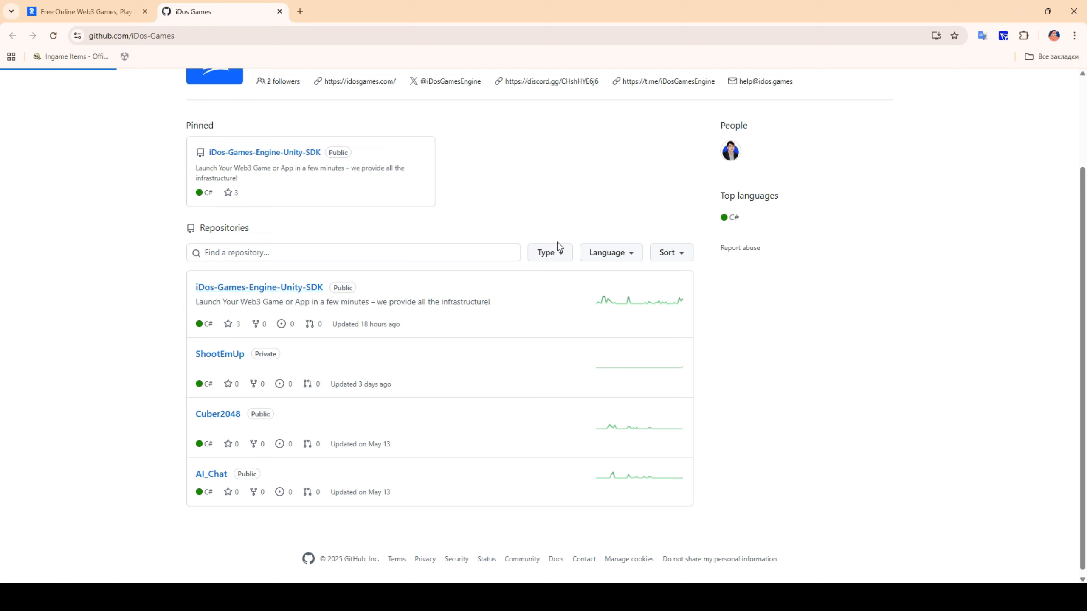
- Examine the SDK repository's README, including its supported platforms and key features, and the Releases section
scroll(873, 430, "down", 3)
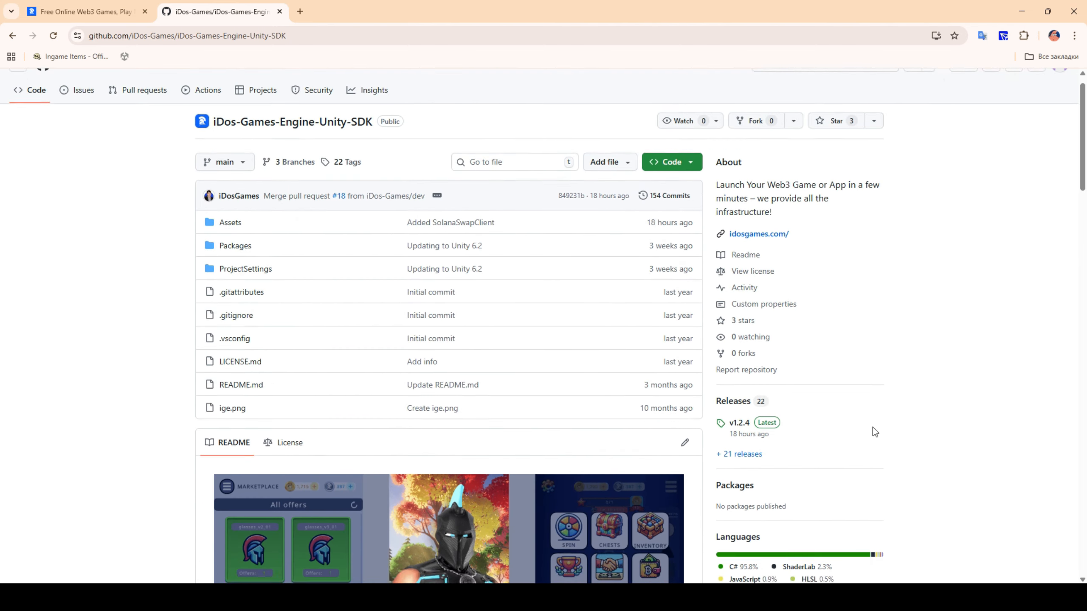
scroll(709, 318, "down", 5)
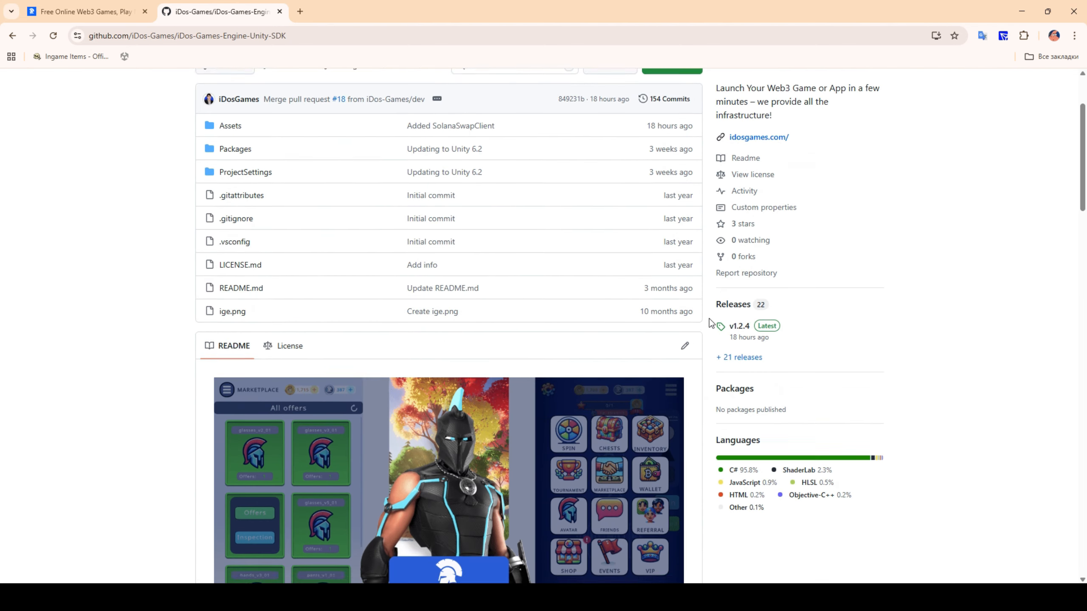
left_click_drag(1083, 170, 1083, 224)
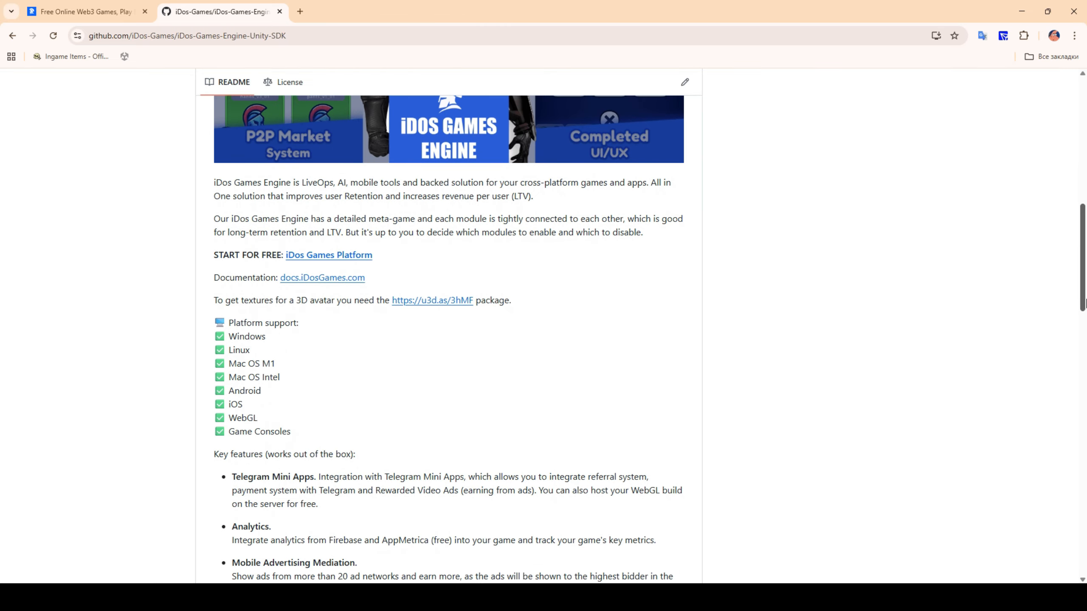
scroll(1075, 325, "down", 6)
scroll(1072, 339, "down", 6)
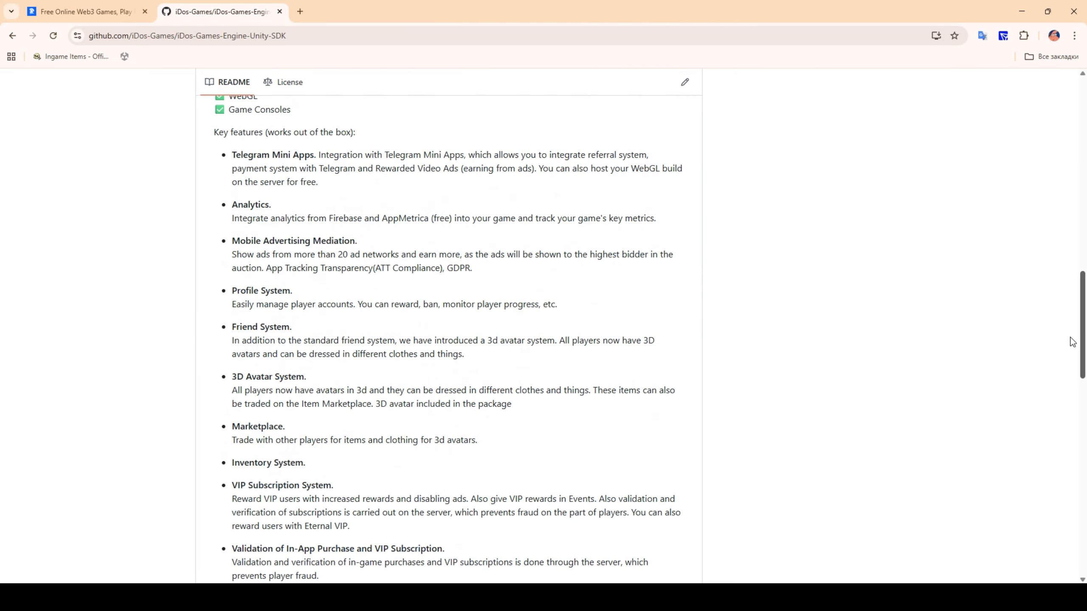
scroll(1065, 392, "down", 7)
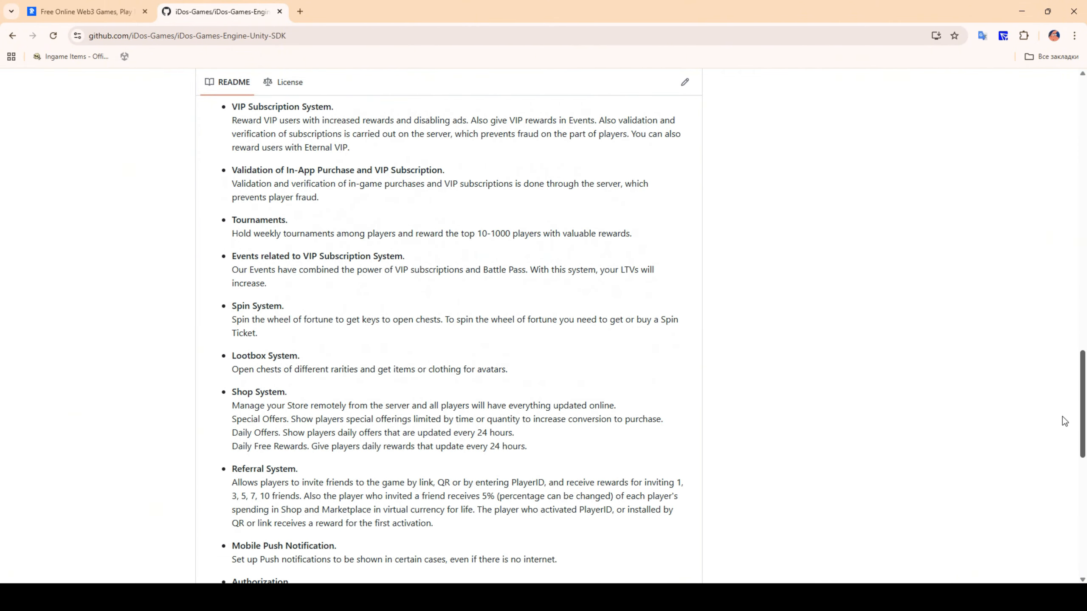
scroll(1064, 459, "down", 7)
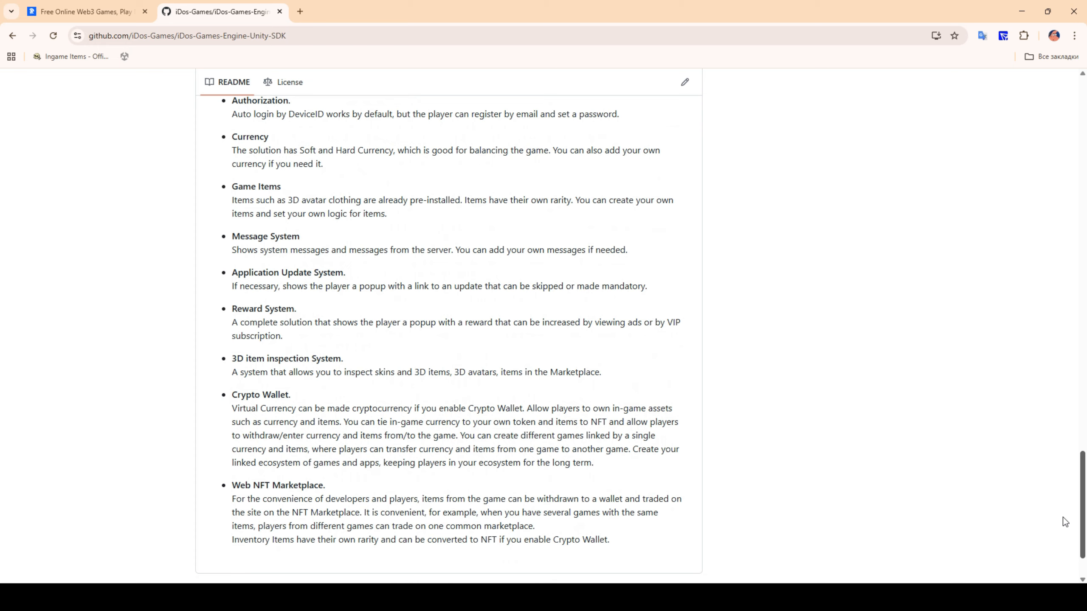
scroll(1063, 484, "up", 7)
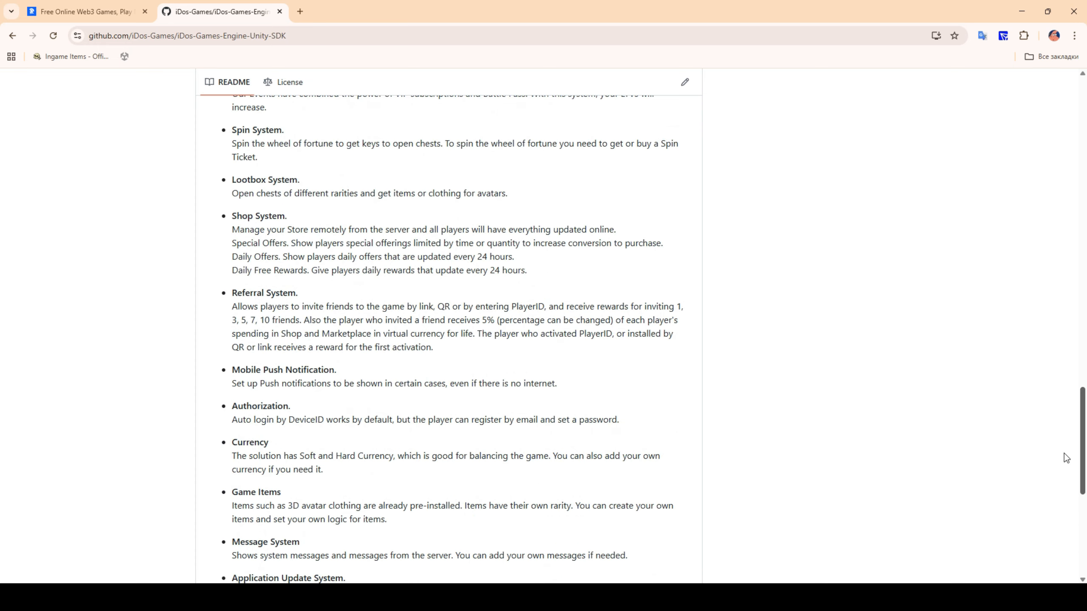
left_click_drag(1065, 454, 1086, 285)
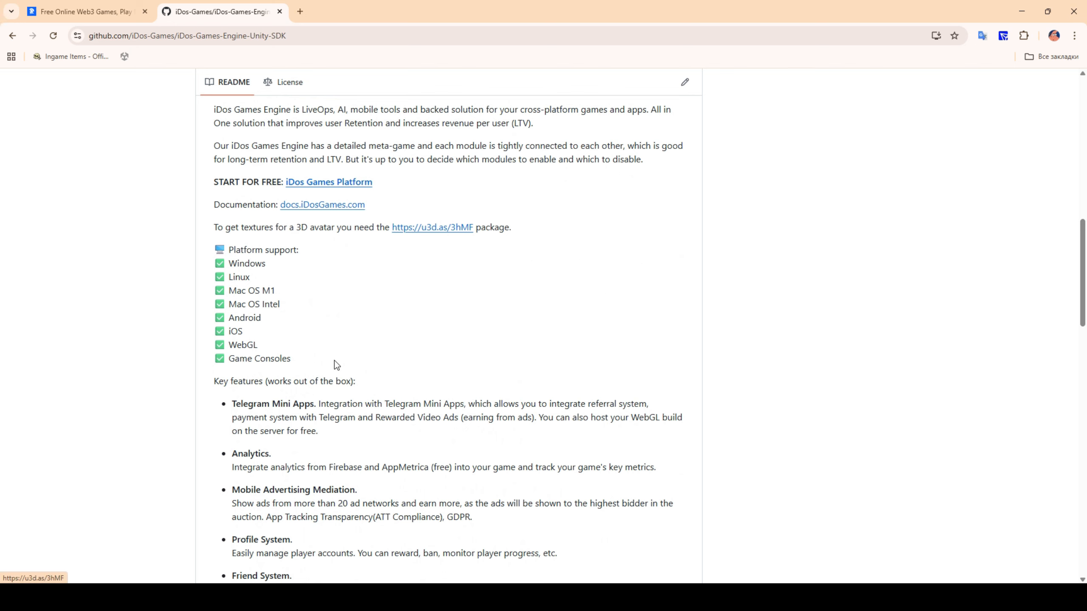
scroll(1079, 214, "up", 8)
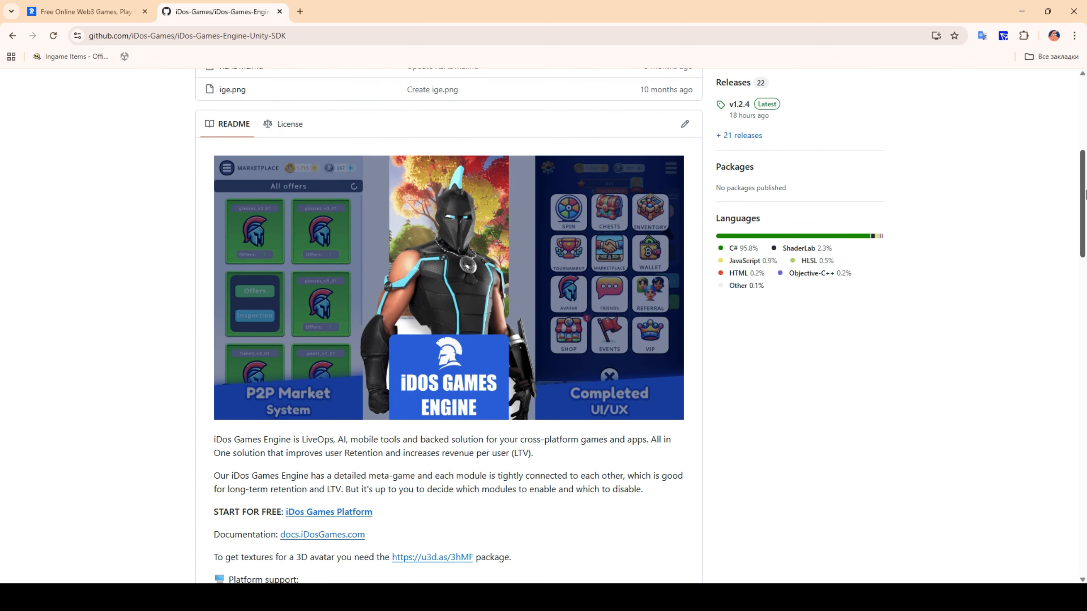
scroll(1085, 195, "up", 2)
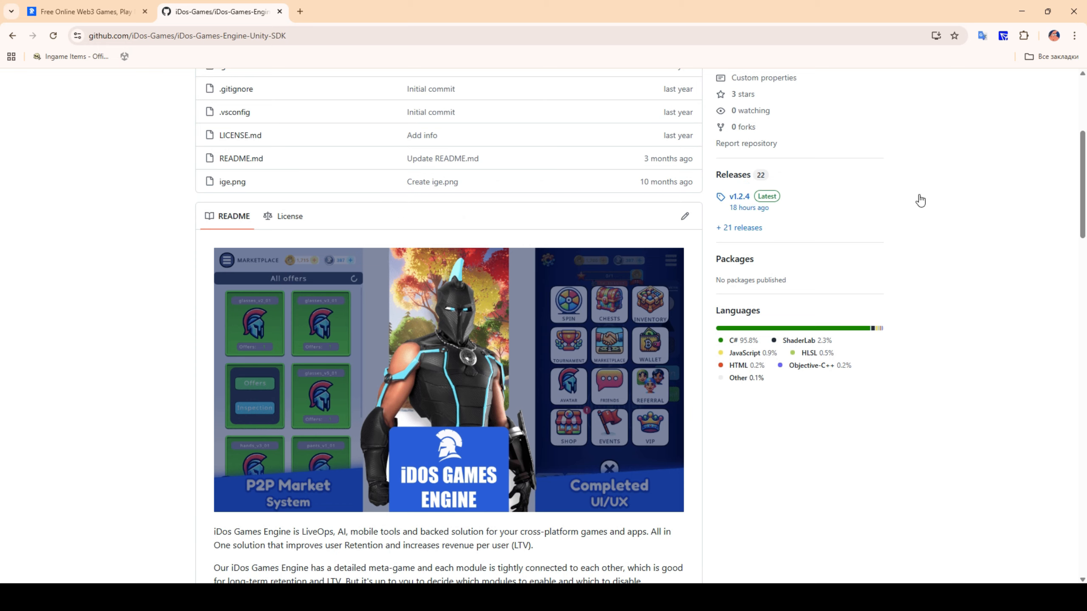
- Open the v1.2.4 release of the SDK and download IGE-1.2.4.unitypackage
scroll(1085, 220, "up", 5)
left_click(741, 448)
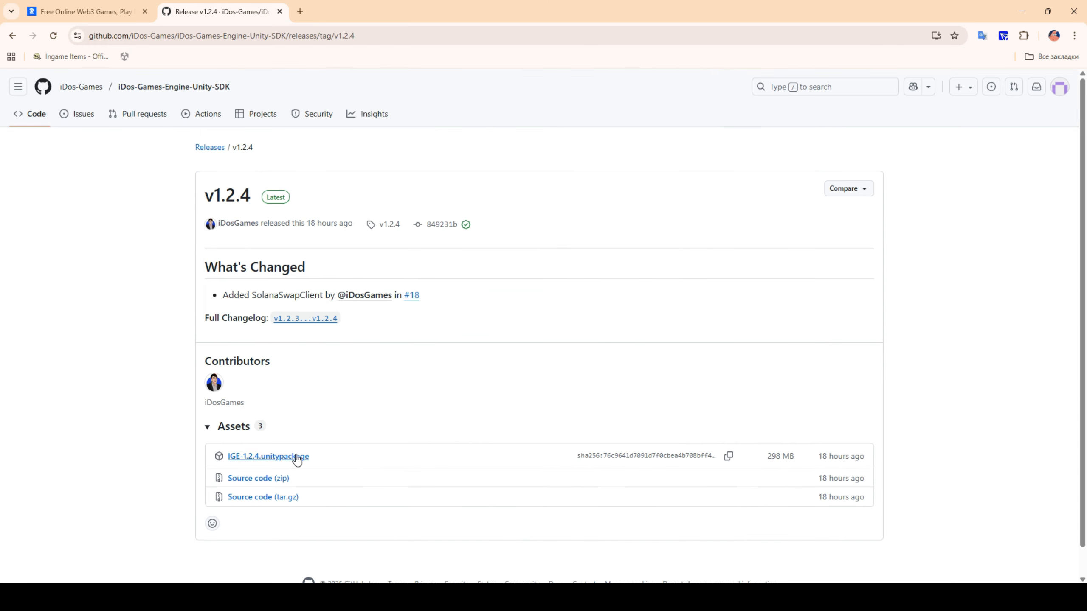
left_click(284, 457)
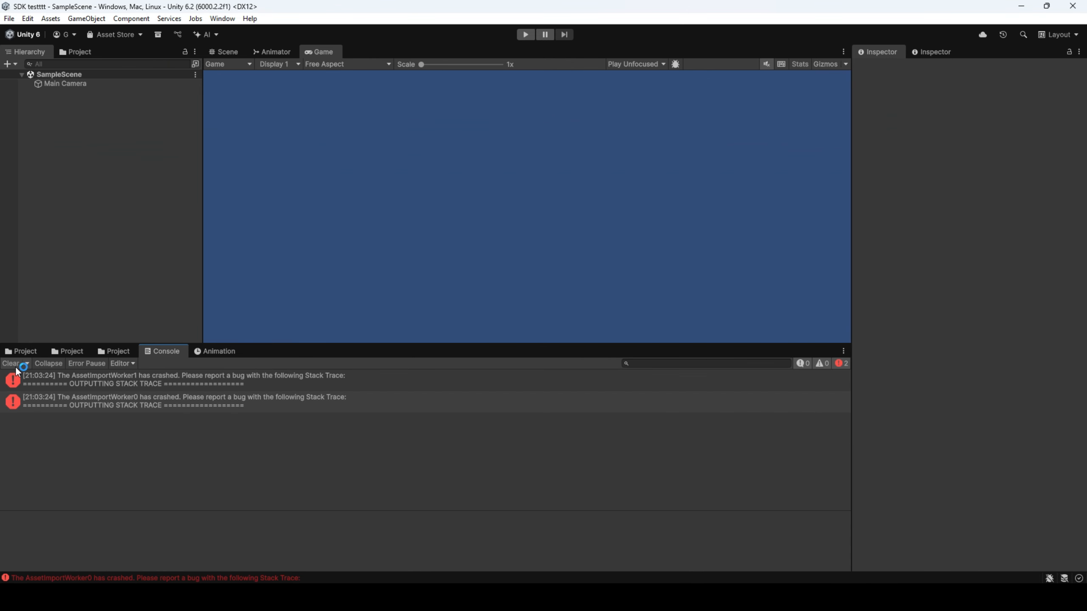
- Switch to the Unity editor, clear the console errors and show the project's assets
left_click(6, 370)
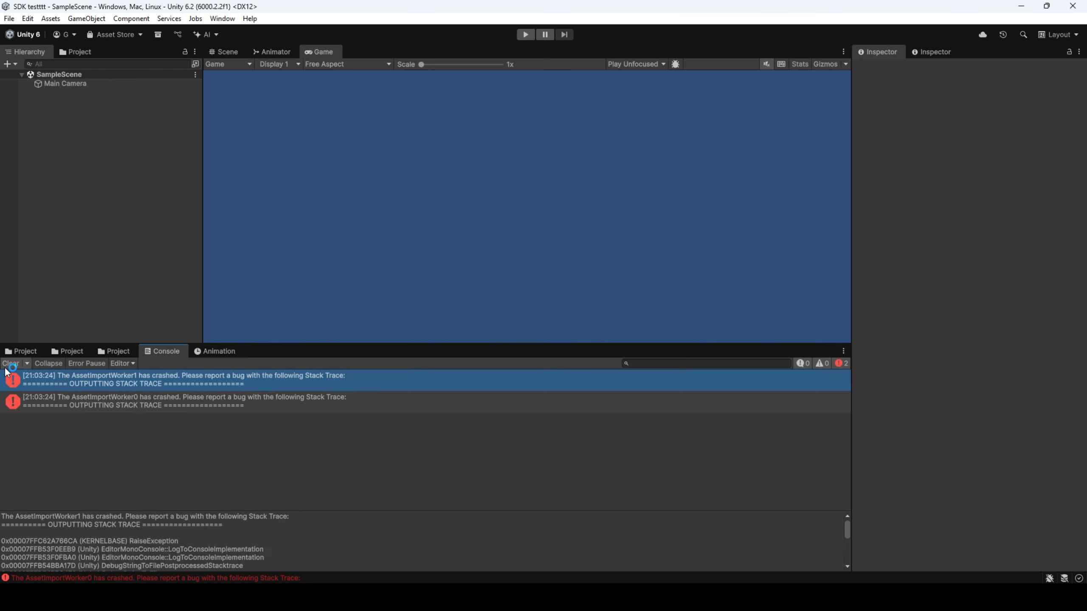
left_click(9, 364)
left_click(100, 352)
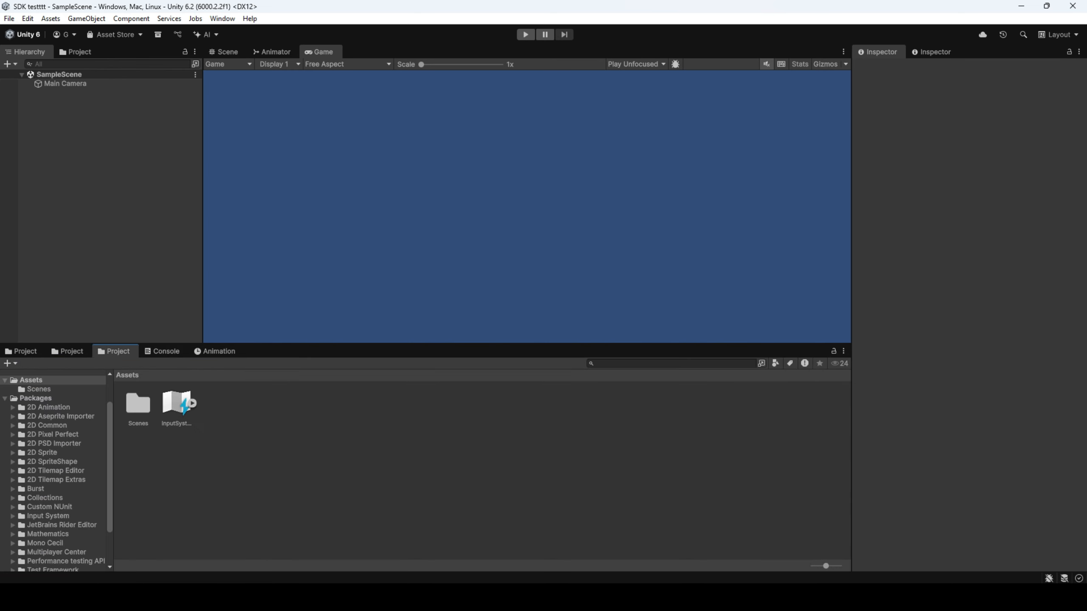
- Open the downloaded IGE-1.2.4.unitypackage from the browser and import all of its contents into the Unity project
left_click(621, 597)
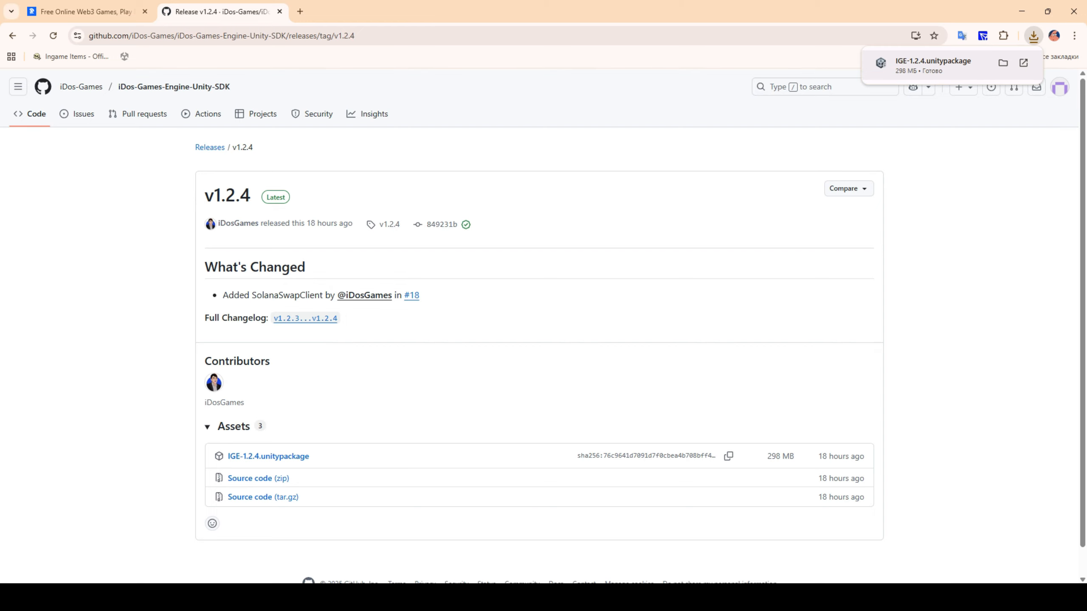
left_click(946, 62)
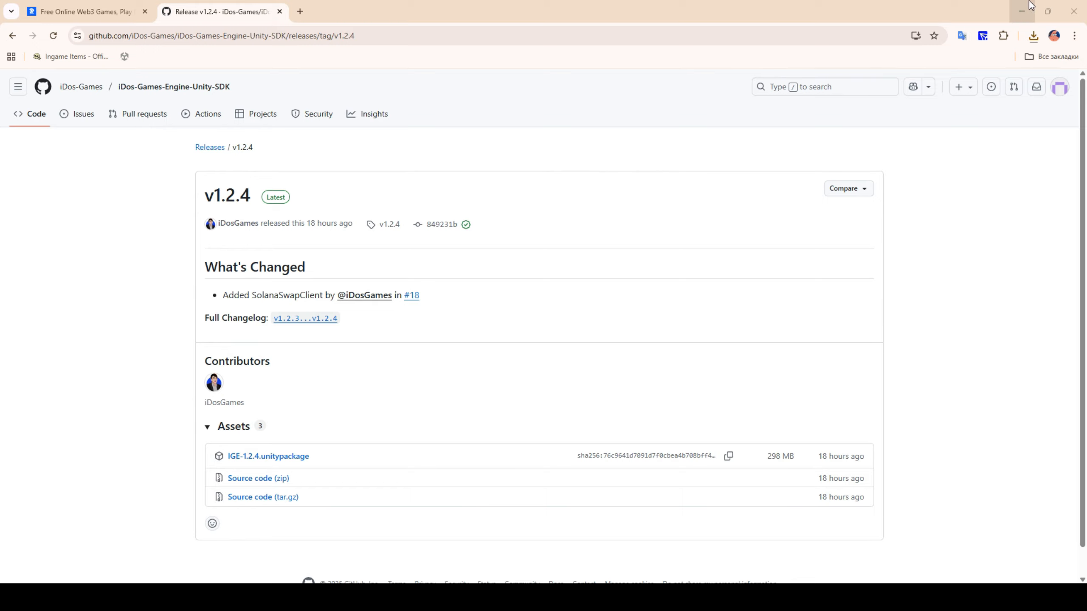
left_click(1022, 11)
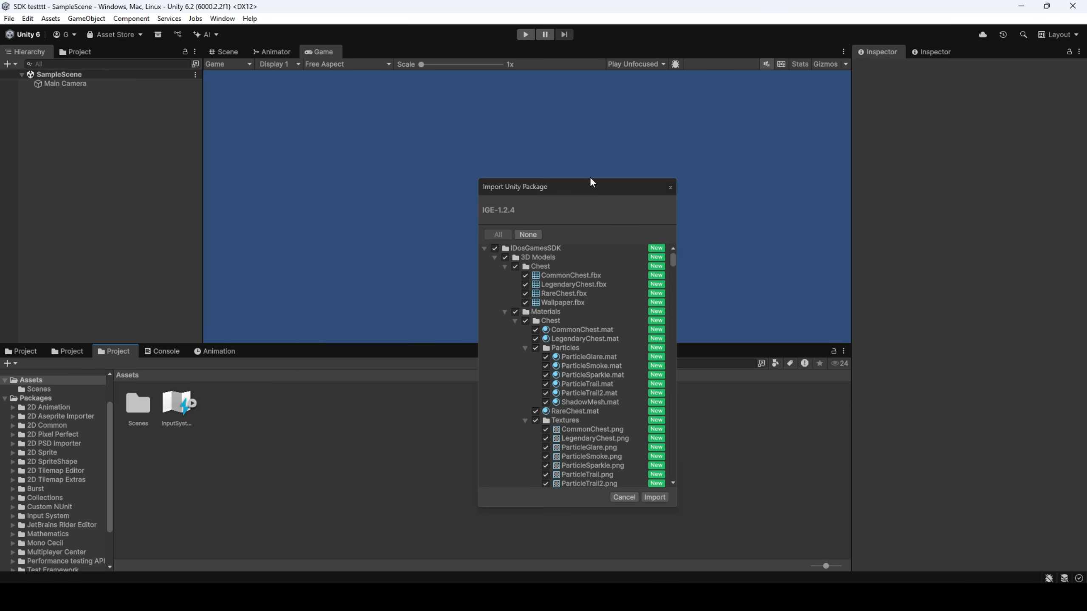
left_click_drag(591, 182, 637, 112)
left_click_drag(717, 195, 717, 233)
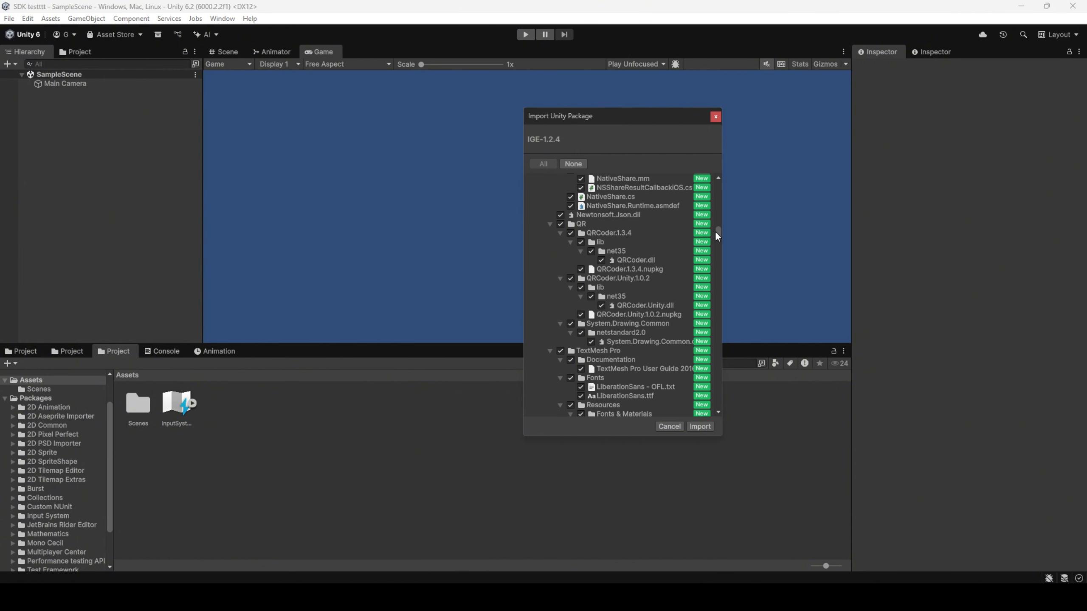
scroll(569, 231, "up", 4)
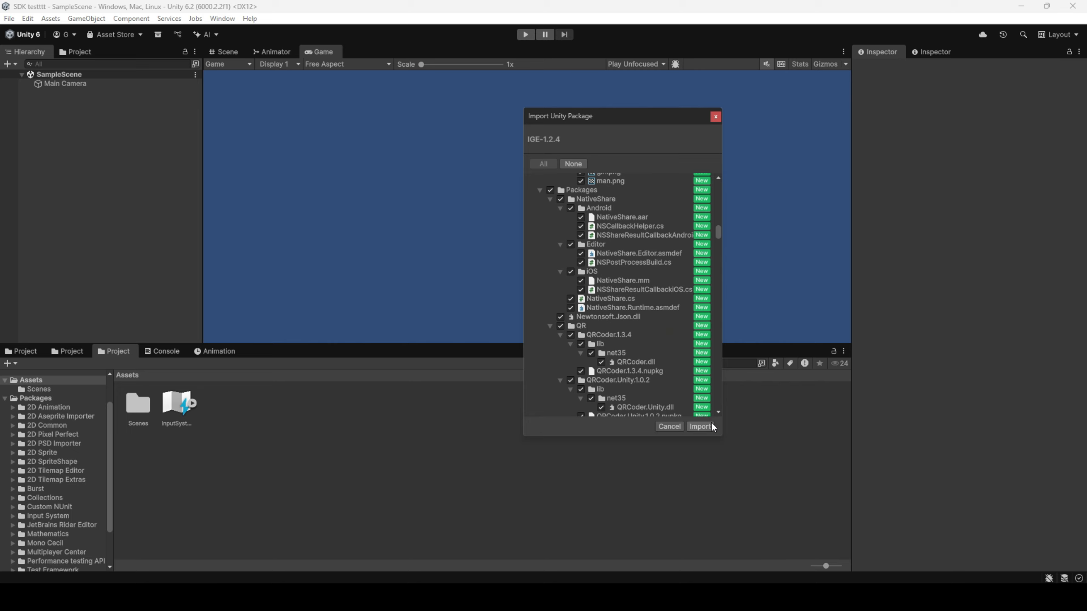
left_click(700, 427)
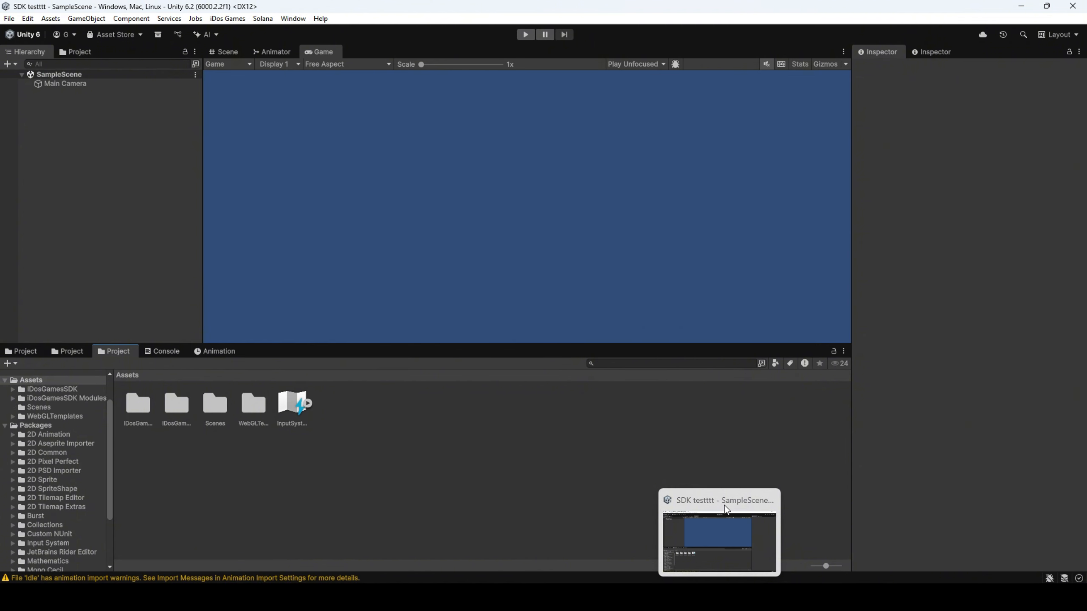
- Clear the console warnings and open the IDosGamesSDK folder in the project's assets
left_click(171, 351)
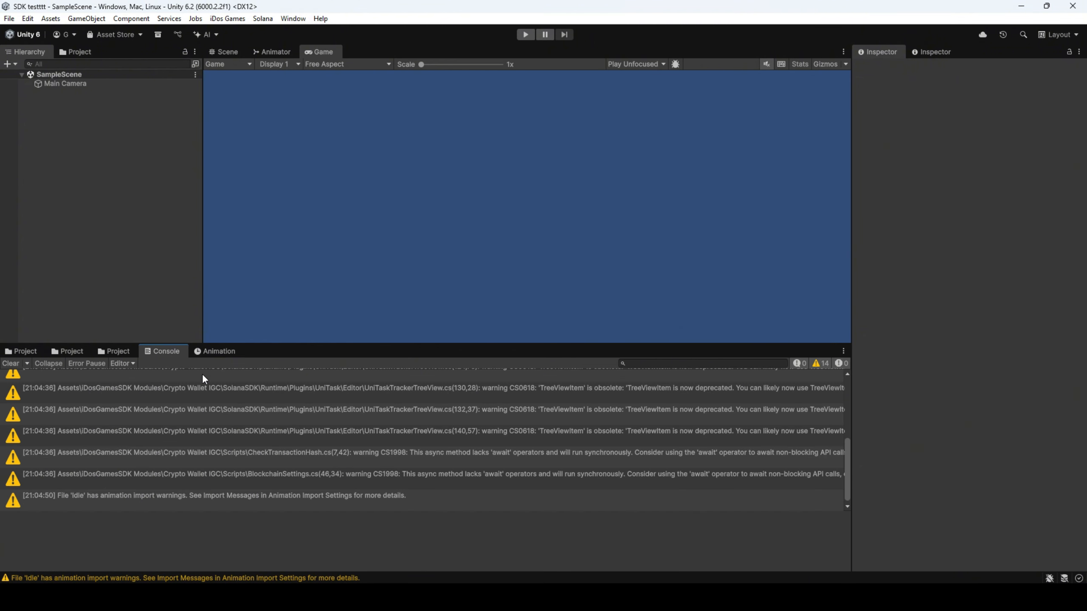
left_click(10, 363)
left_click(37, 351)
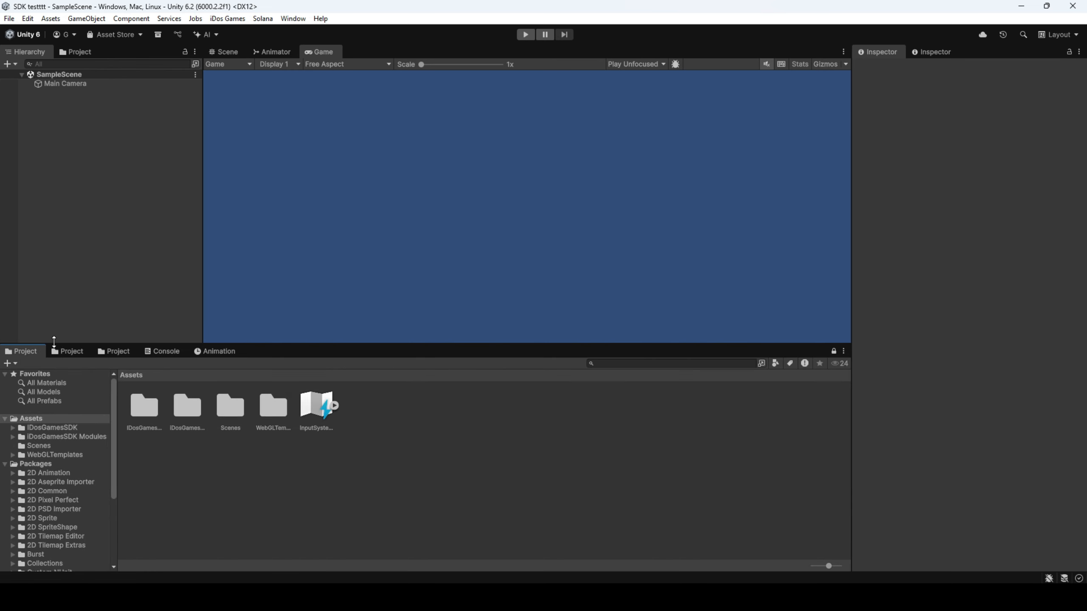
double_click(141, 415)
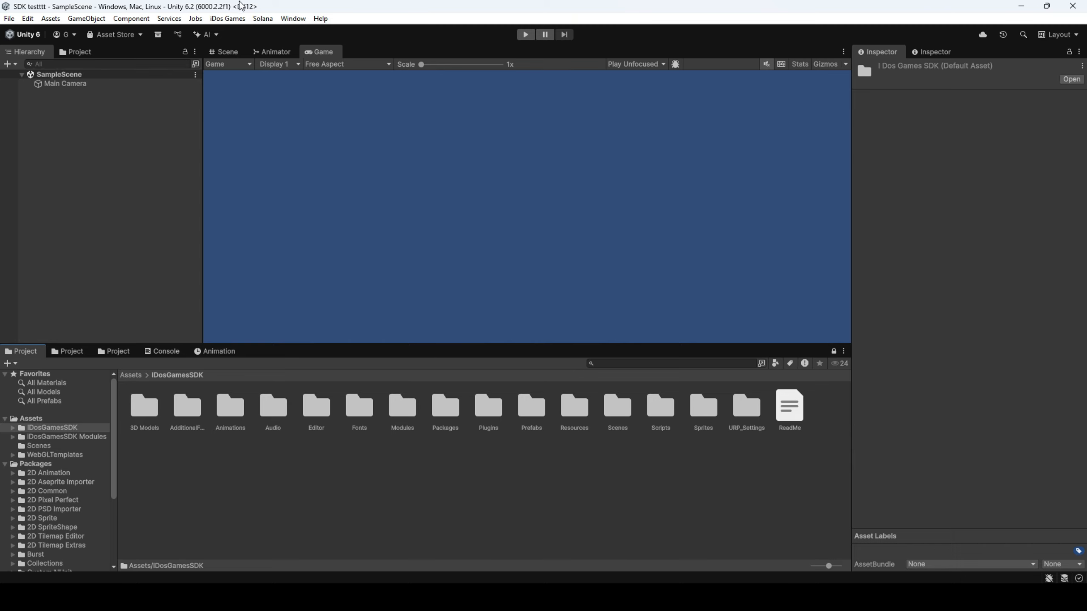
- Open the iDos Games Server Settings window, move it aside and select the Developer Secret Key field
left_click(227, 18)
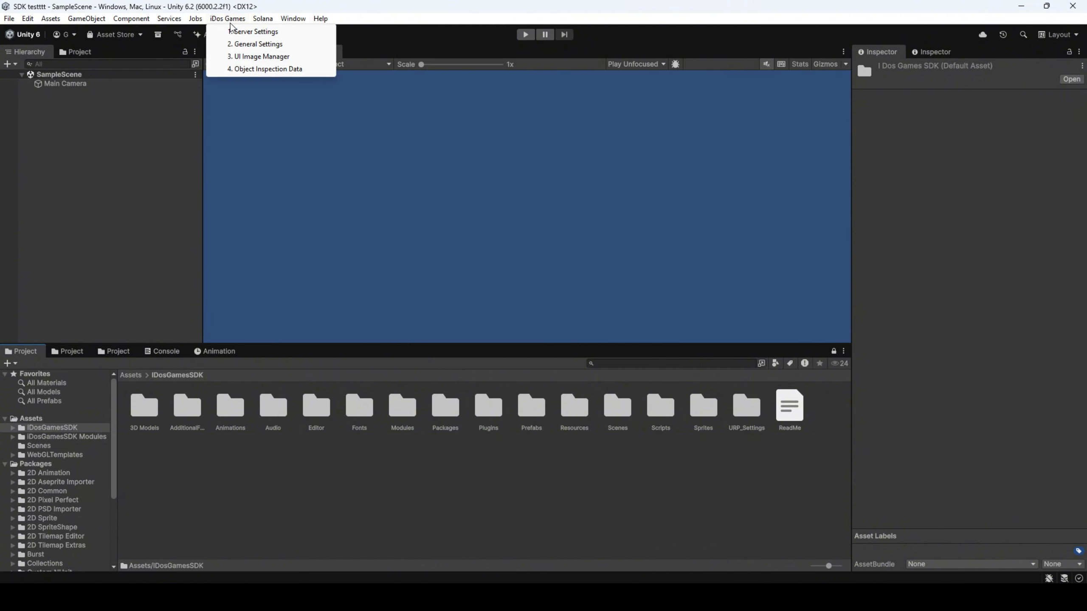
left_click(250, 32)
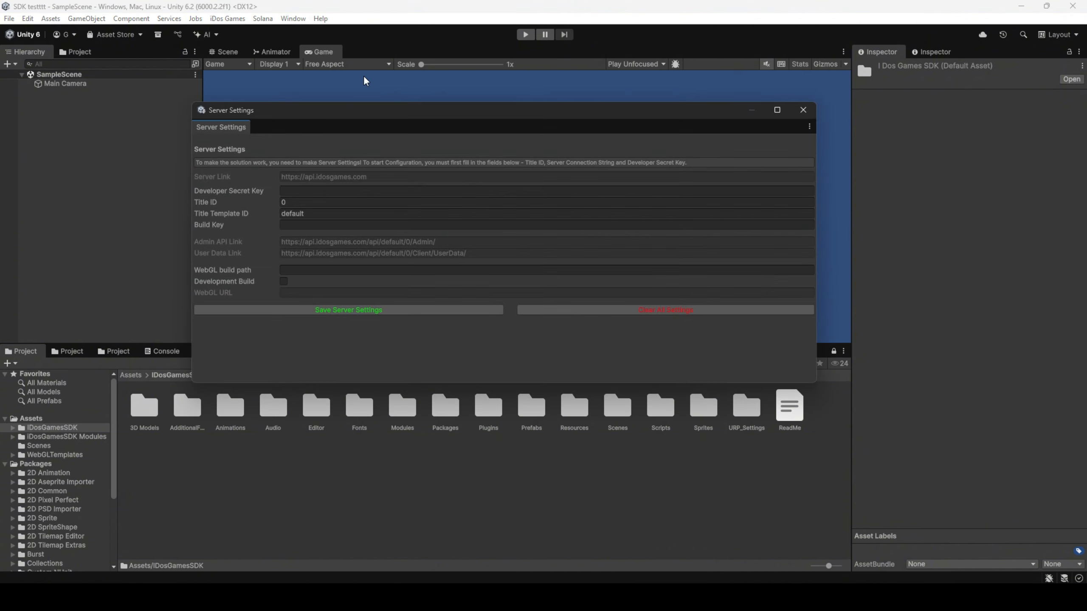
left_click_drag(388, 116, 600, 107)
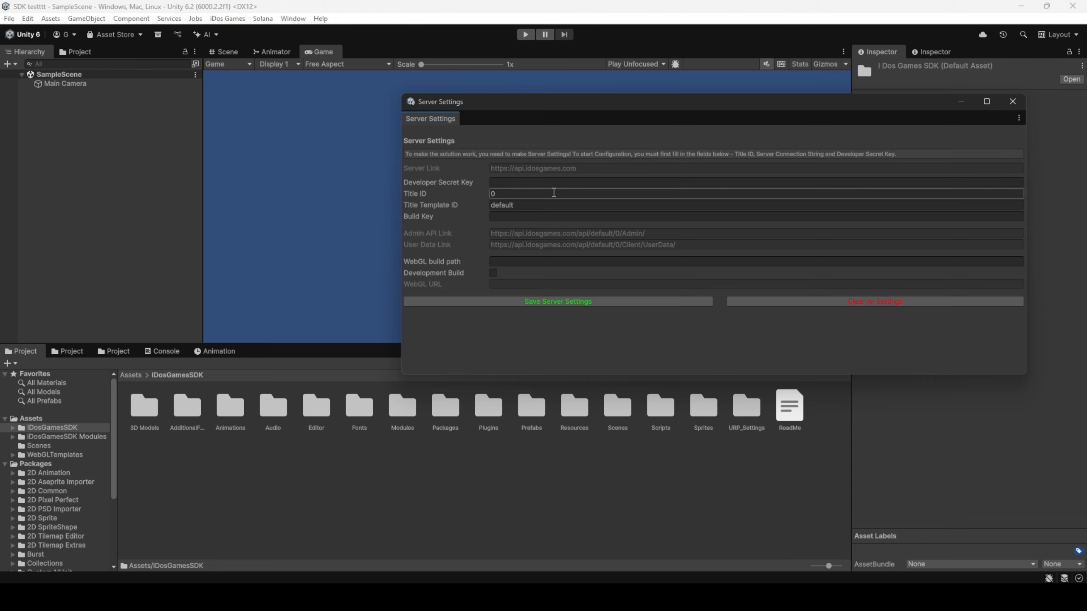
left_click(595, 180)
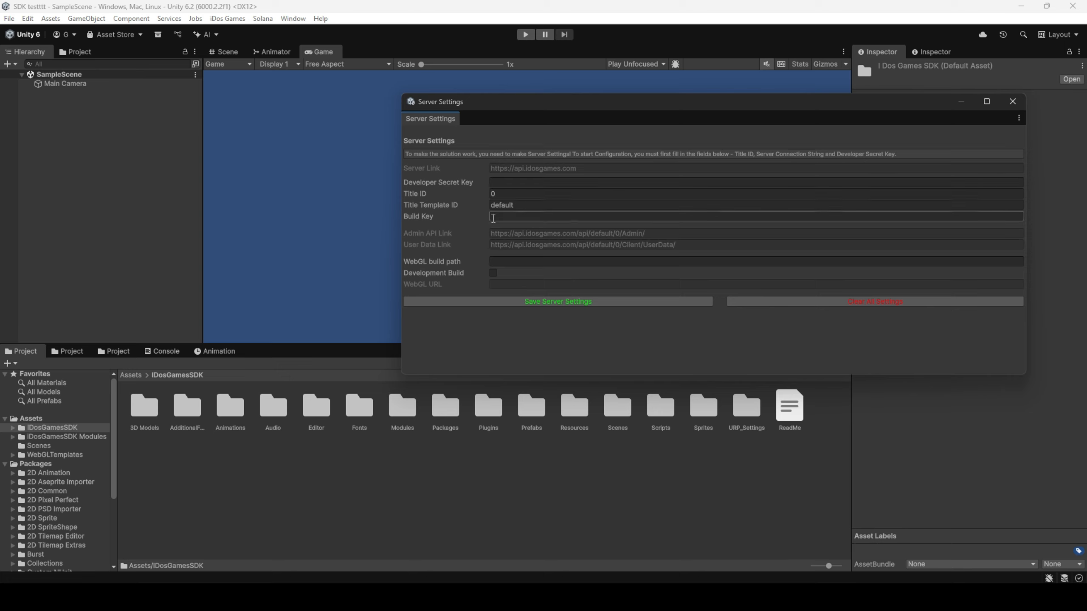
- Move and close the Server Settings window, and open the iDos Games General Settings instead
left_click_drag(498, 105, 260, 100)
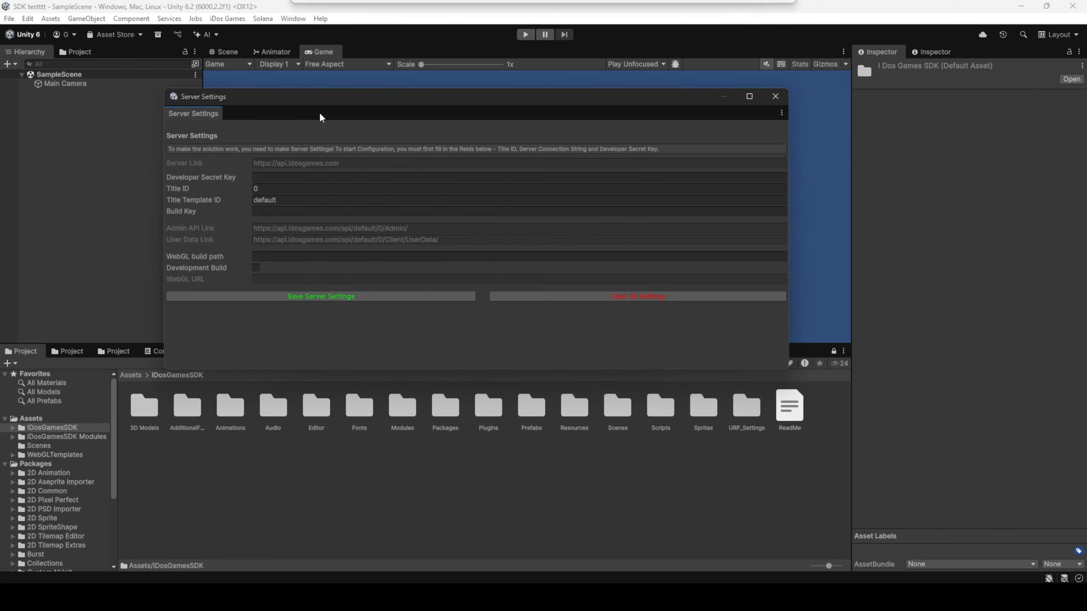
left_click(775, 96)
left_click(245, 20)
left_click(257, 44)
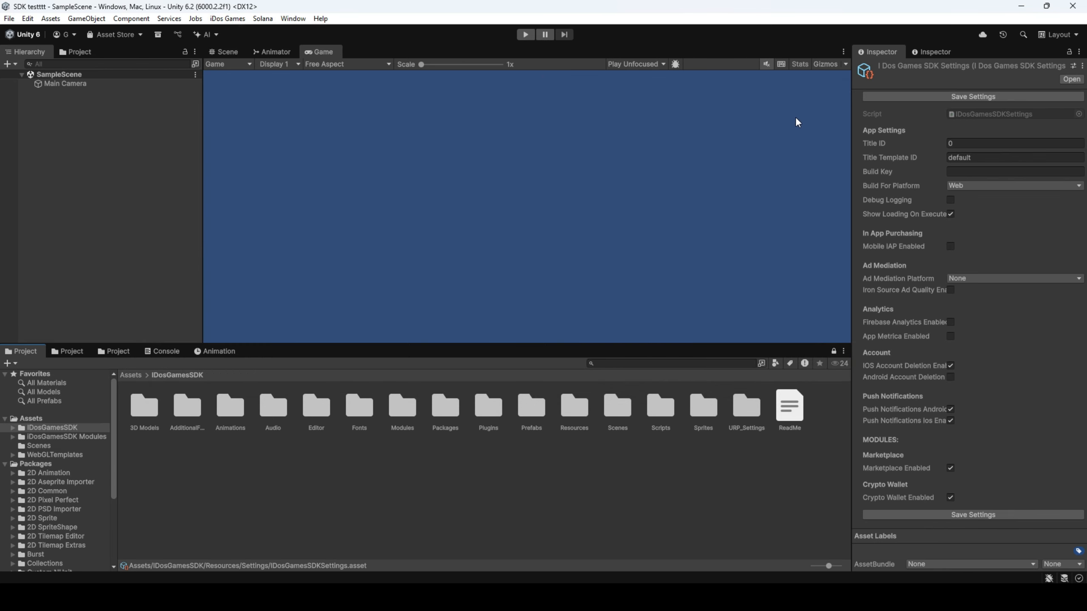
- Widen the Inspector to show the full setting names and choose Web as the Build For Platform
left_click_drag(852, 147, 696, 163)
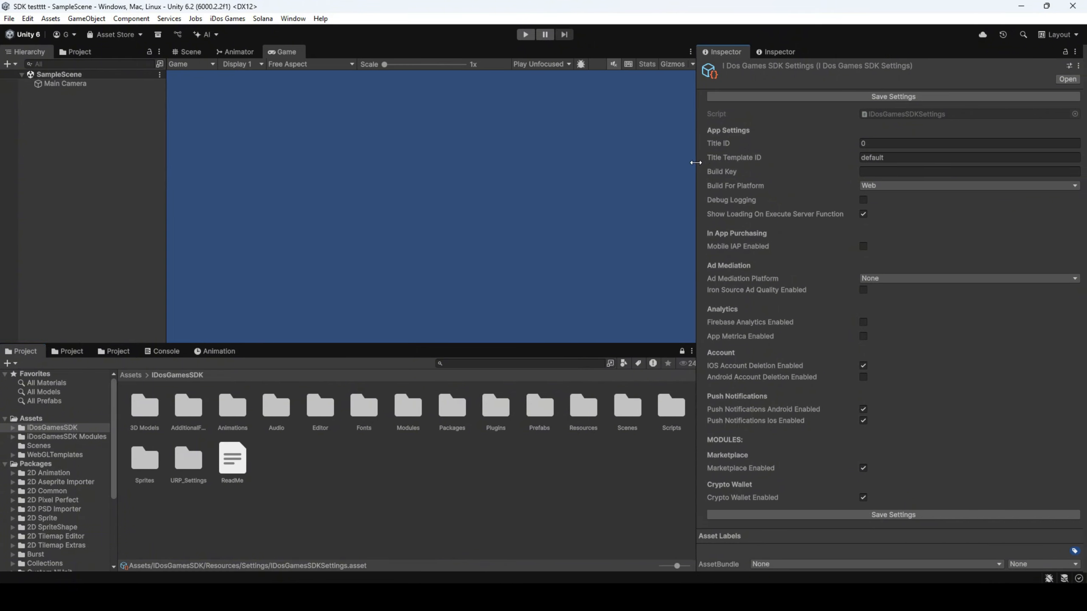
left_click(889, 186)
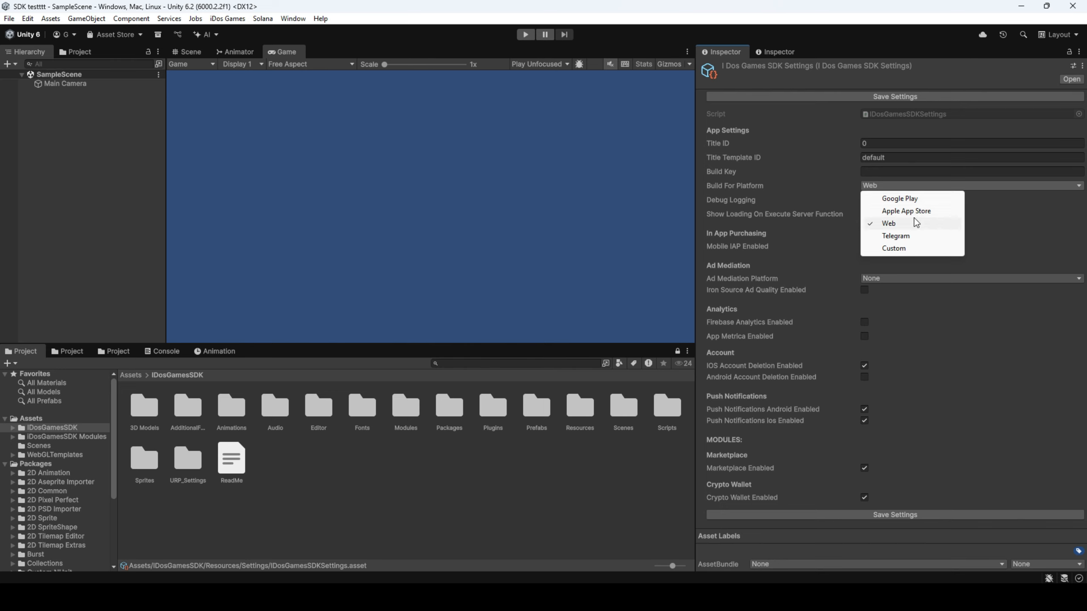
left_click(903, 223)
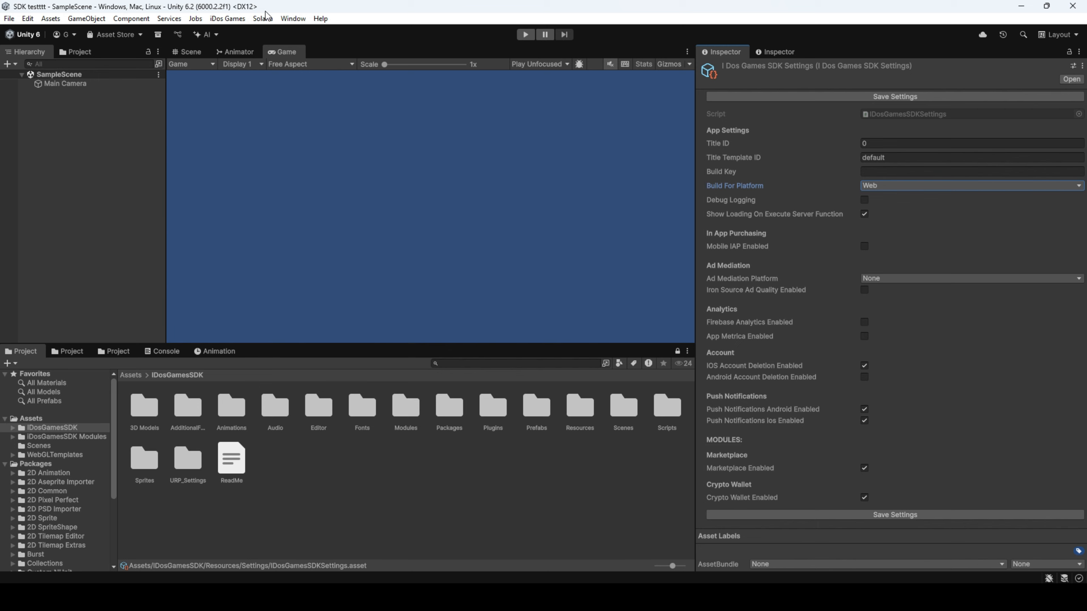
- Open the iDos Games UI Image Manager, look through its list of image assignments and close it
left_click(228, 18)
left_click(277, 58)
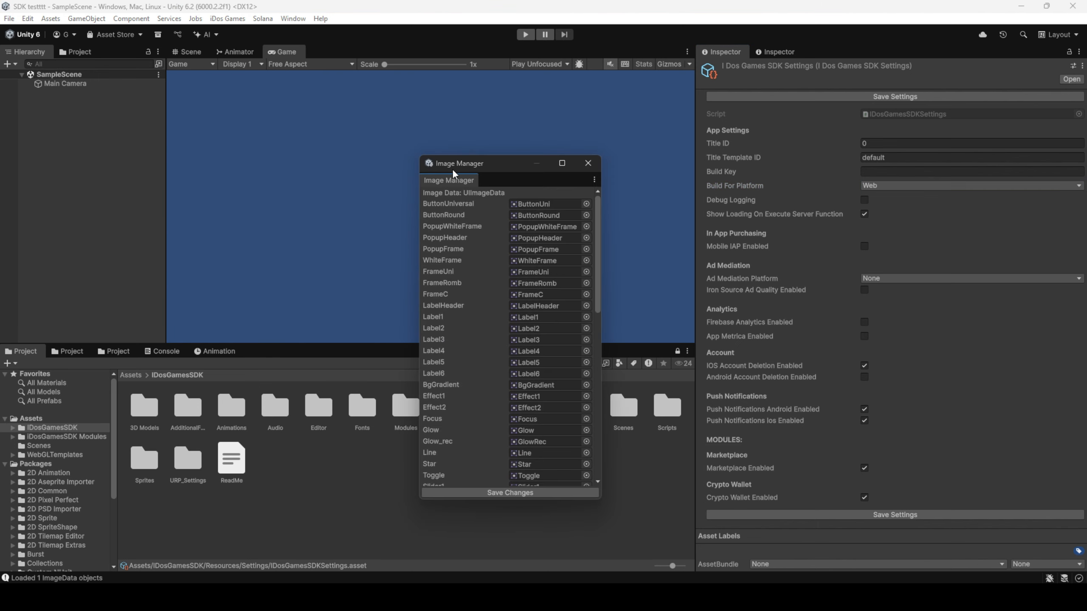
left_click_drag(519, 169, 352, 104)
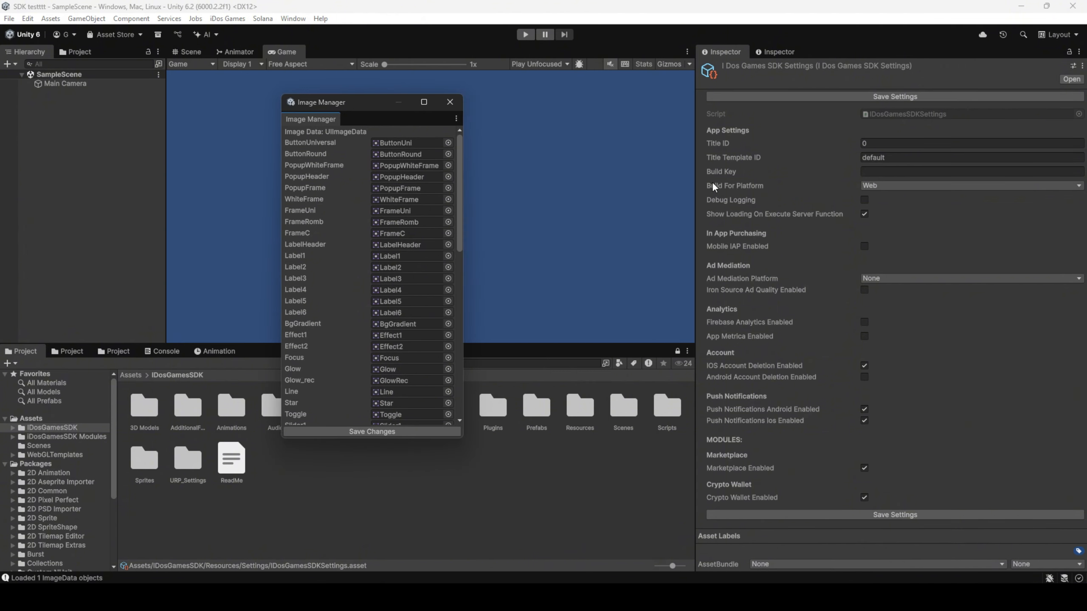
scroll(433, 255, "down", 5)
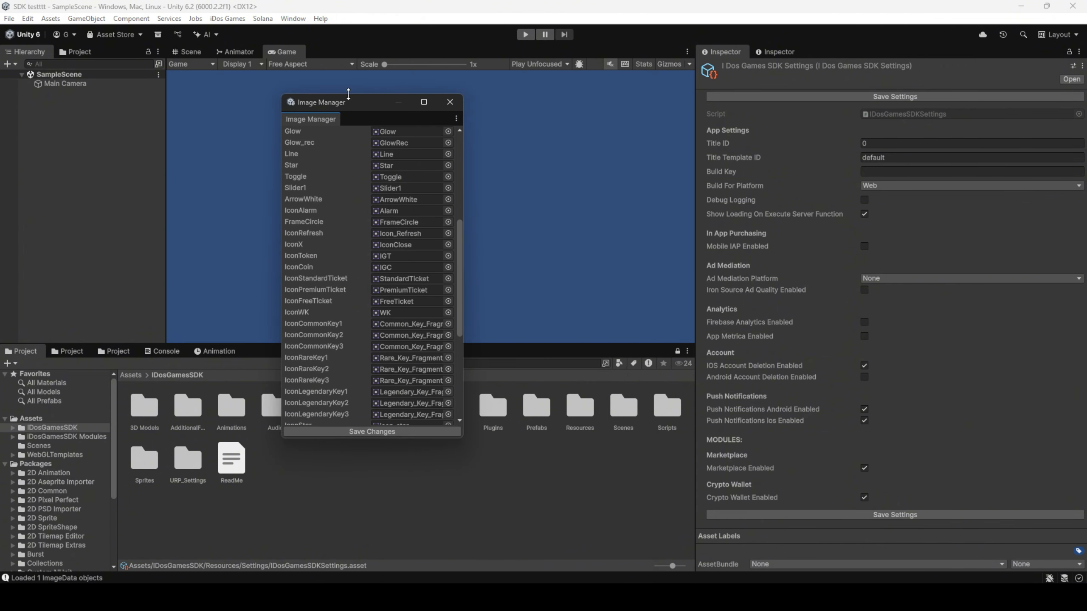
left_click_drag(348, 93, 459, 117)
left_click(559, 126)
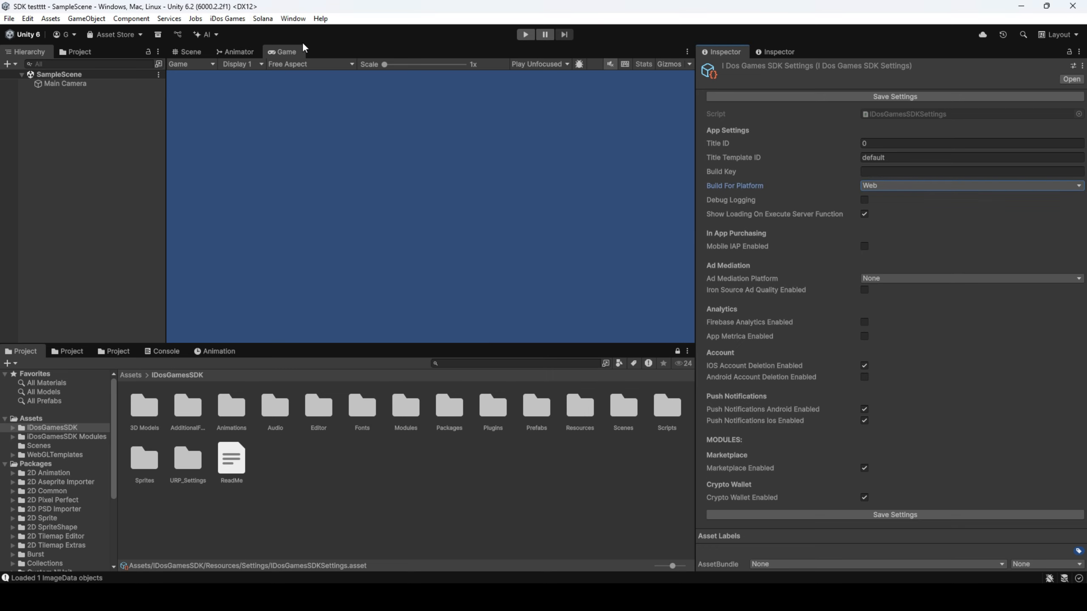
- Open the Scenes folder inside IDosGamesSDK and load the Login scene
left_click(227, 18)
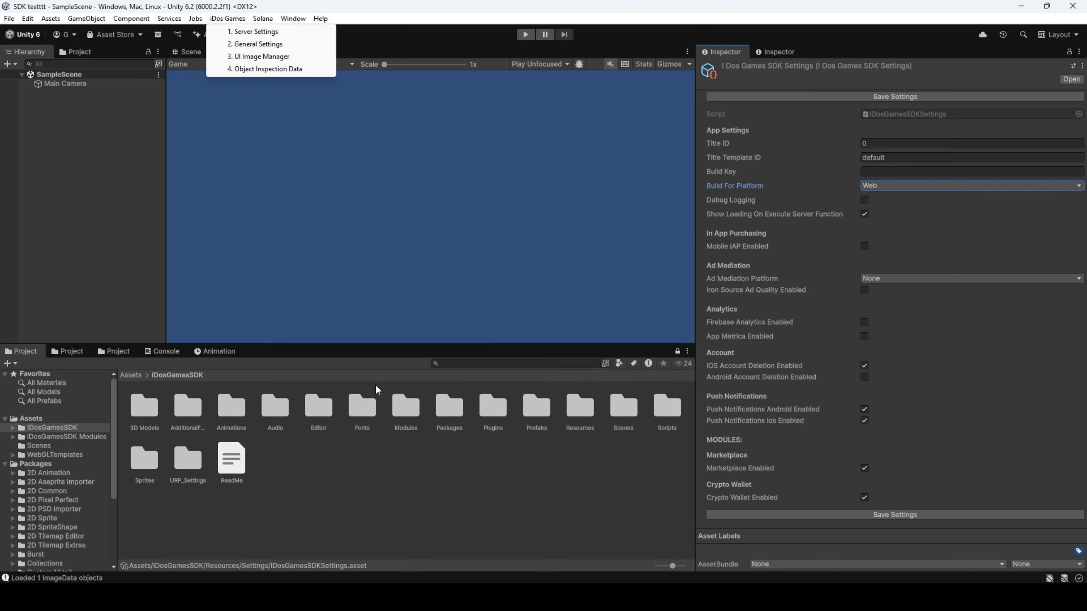
left_click(559, 432)
double_click(624, 403)
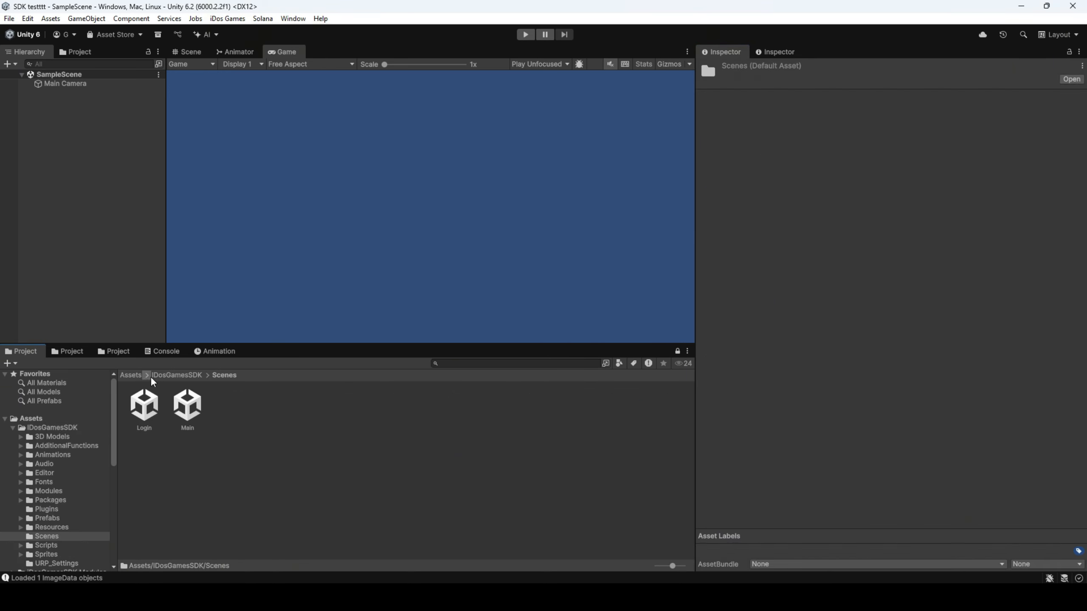
double_click(143, 409)
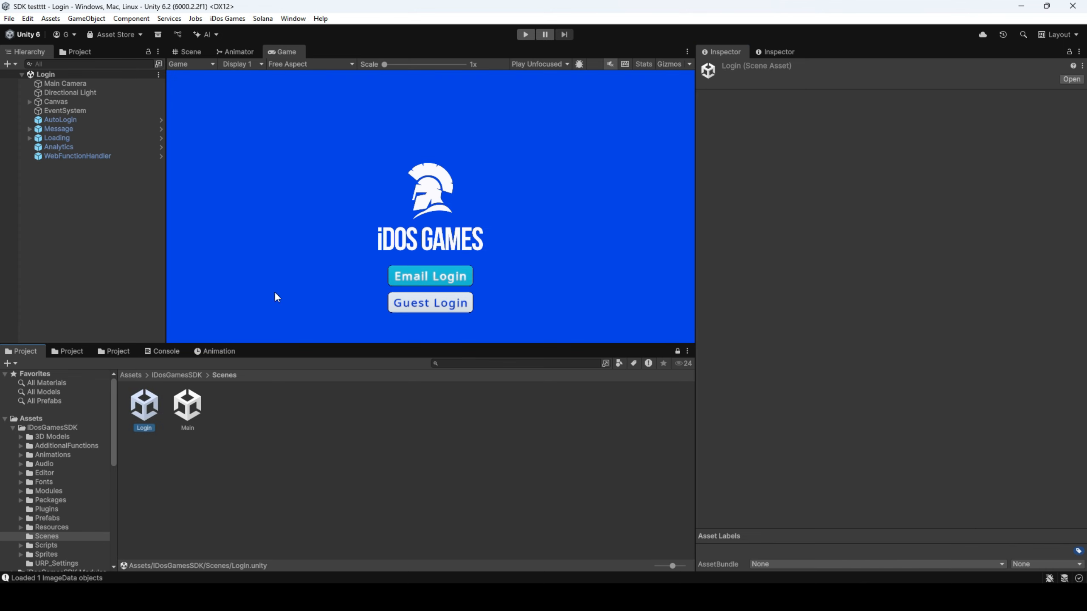
left_click(193, 401)
- Open the Build Profiles window and add the SDK's Login scene to the scene list
left_click(10, 19)
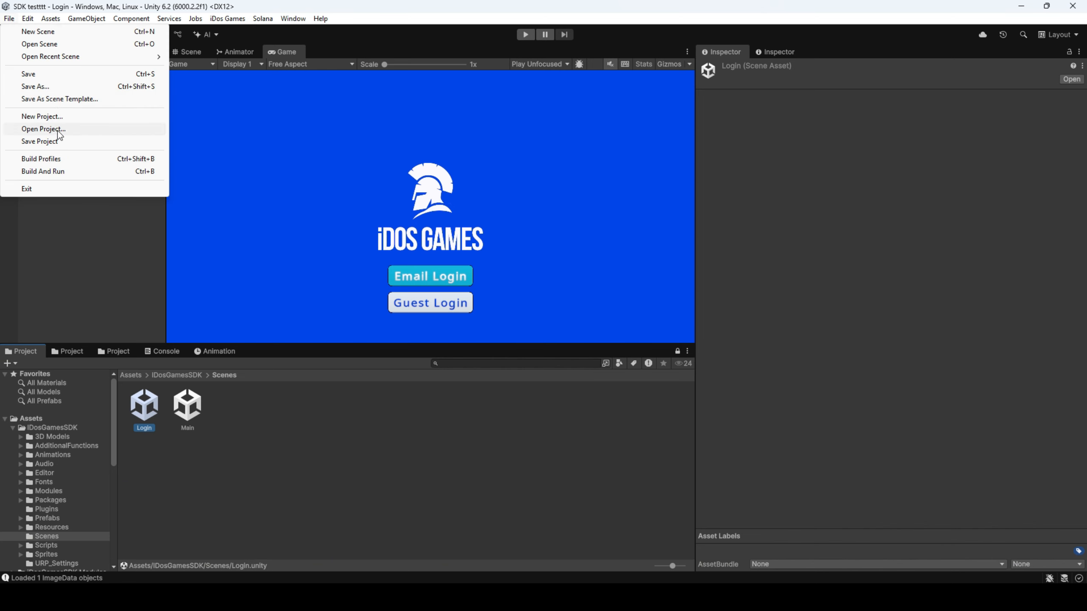
left_click(41, 161)
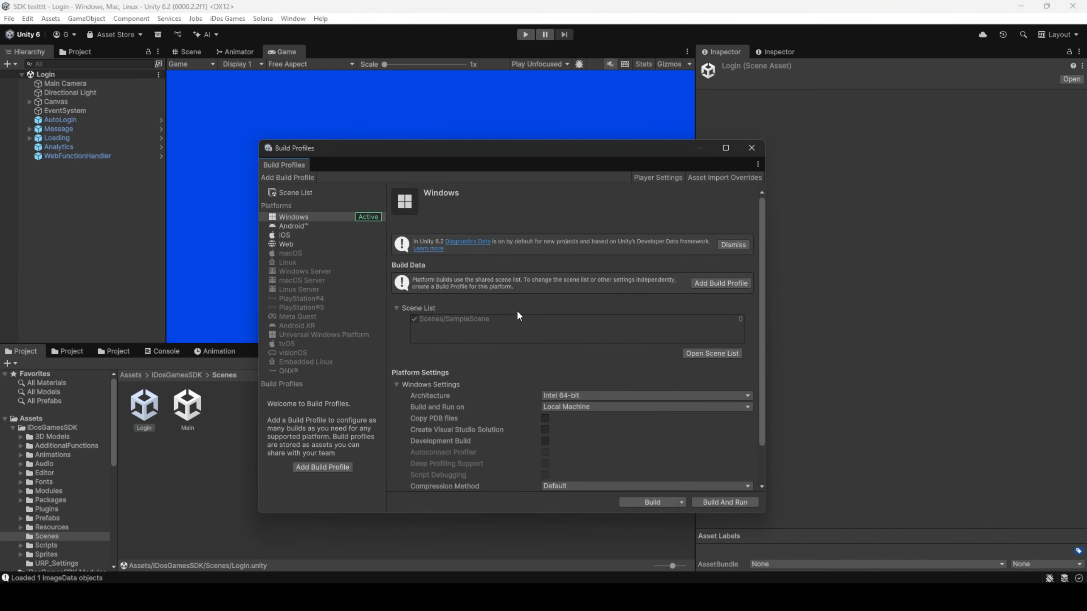
scroll(516, 316, "down", 2)
scroll(471, 308, "up", 2)
left_click_drag(151, 417, 446, 324)
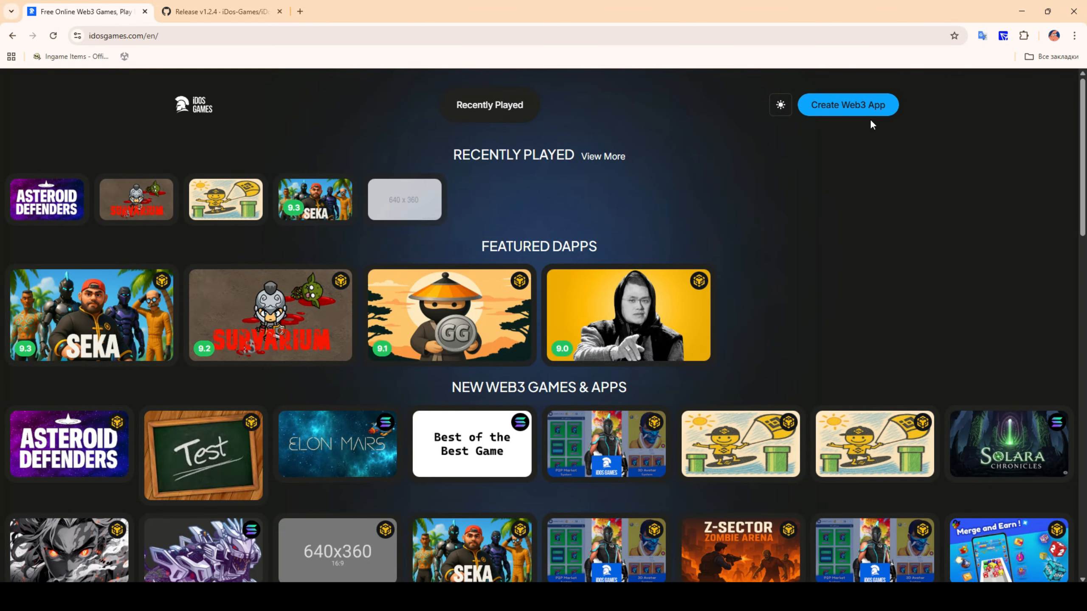
- On the iDos Games website in the browser, start creating a Web3 app and select the Default app template
left_click(875, 107)
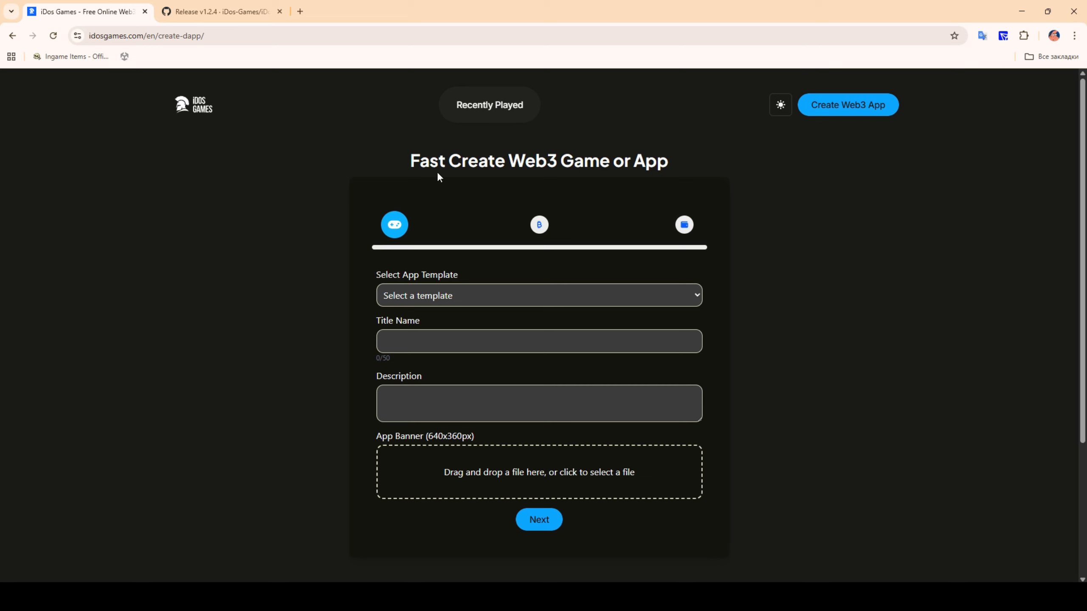
scroll(553, 199, "down", 1)
scroll(572, 319, "up", 1)
left_click(510, 298)
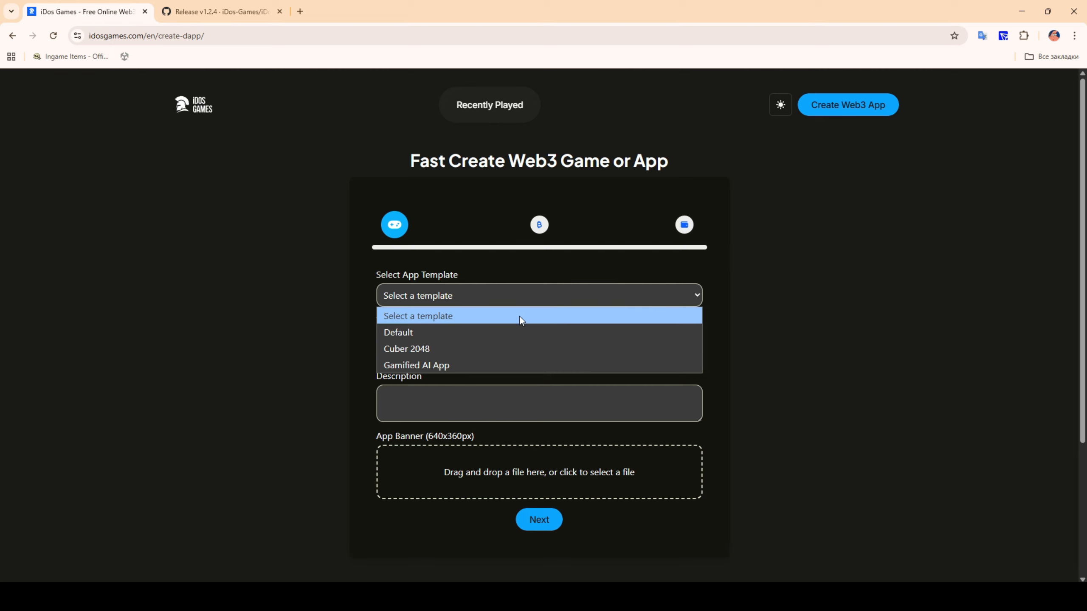
left_click(544, 334)
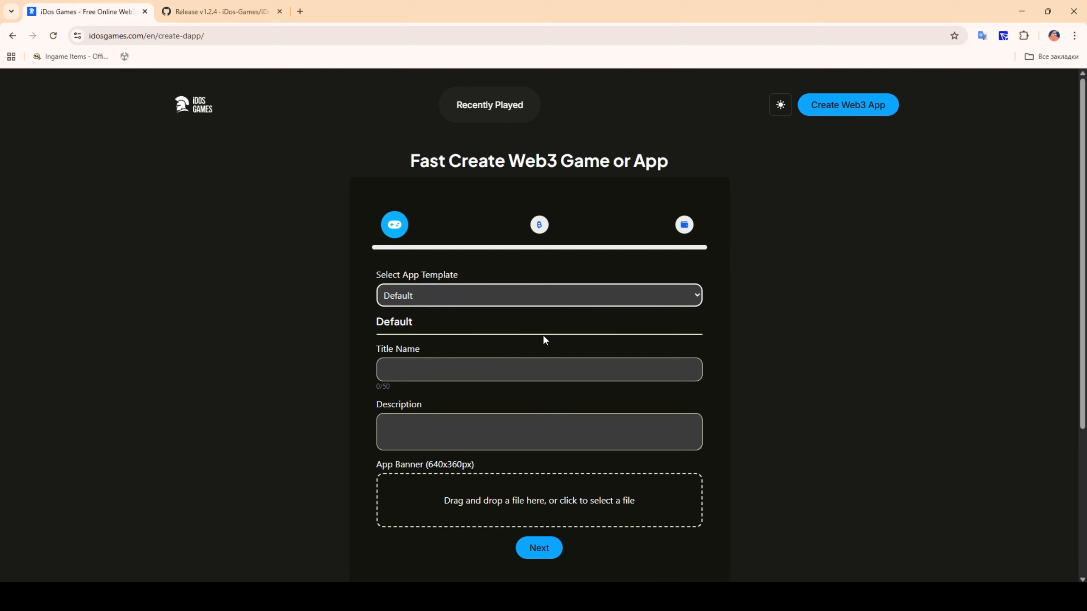
- Enter "Testing" as both the app's title name and its description
scroll(605, 330, "down", 2)
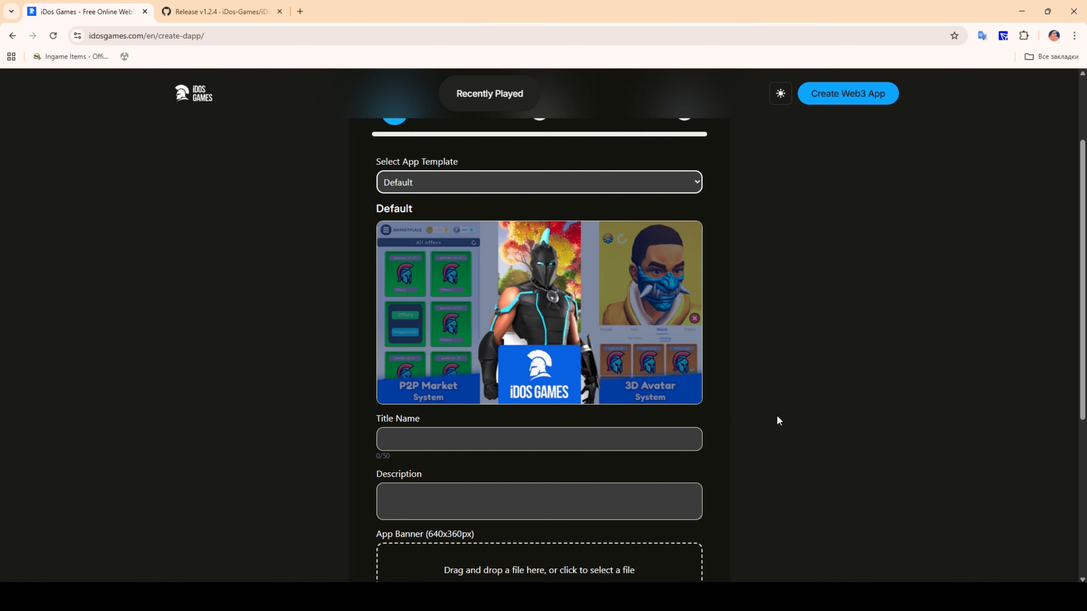
scroll(556, 278, "down", 3)
scroll(625, 337, "up", 3)
left_click(528, 433)
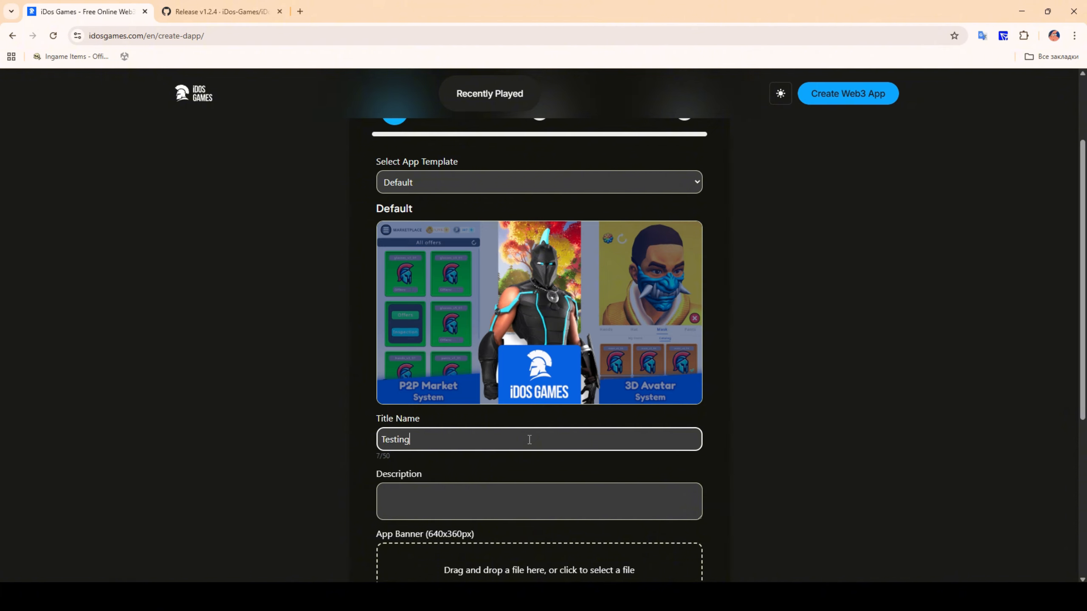
left_click(453, 515)
type("Te")
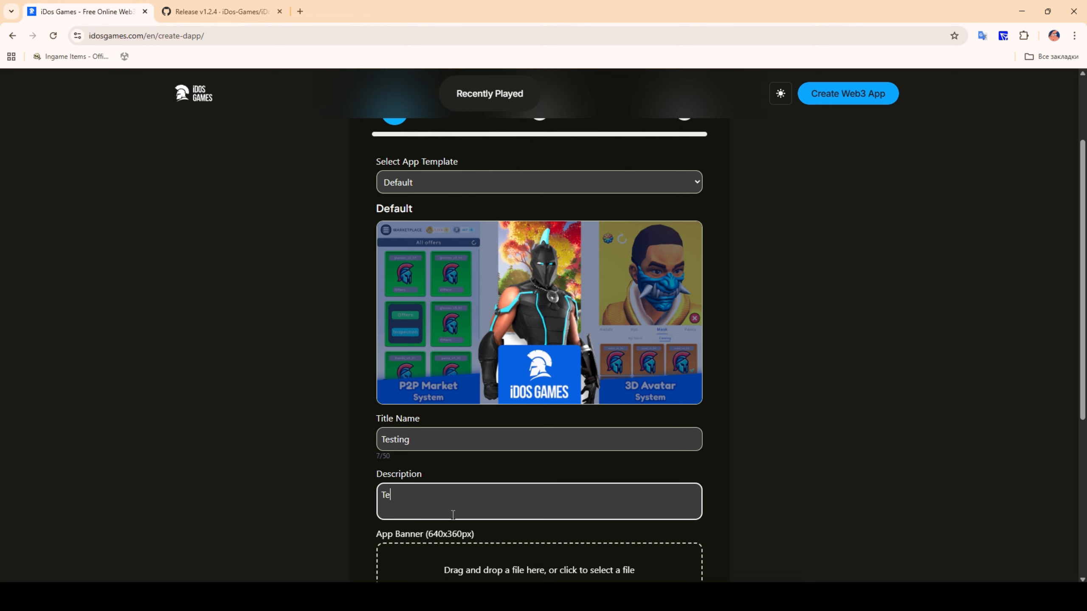
type("sting")
- Upload ava.png as the app banner and continue to the token step of the form
scroll(452, 514, "down", 5)
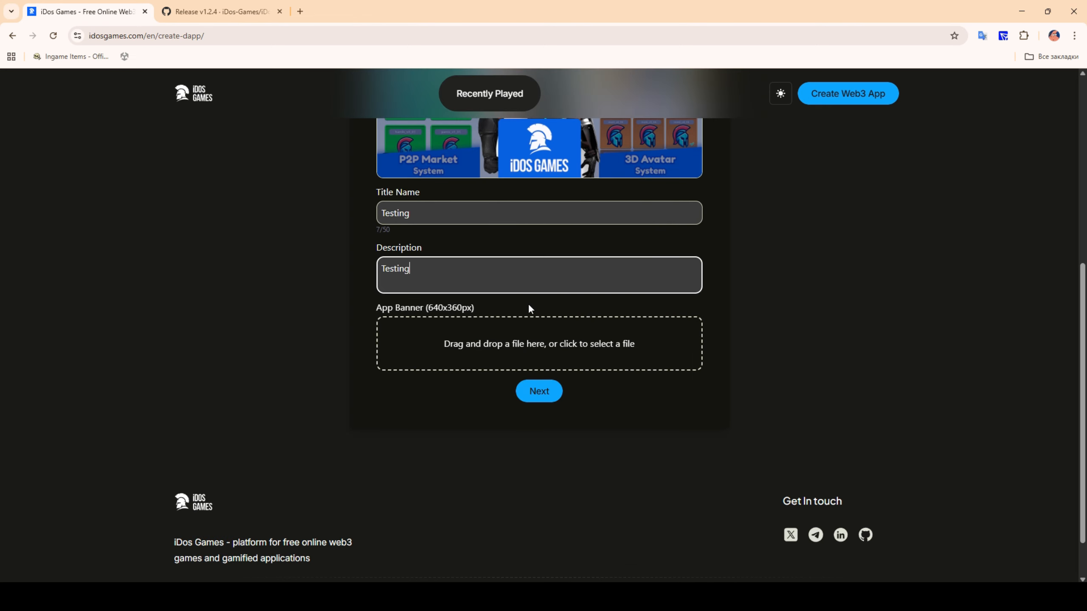
left_click_drag(532, 307, 433, 307)
left_click(529, 346)
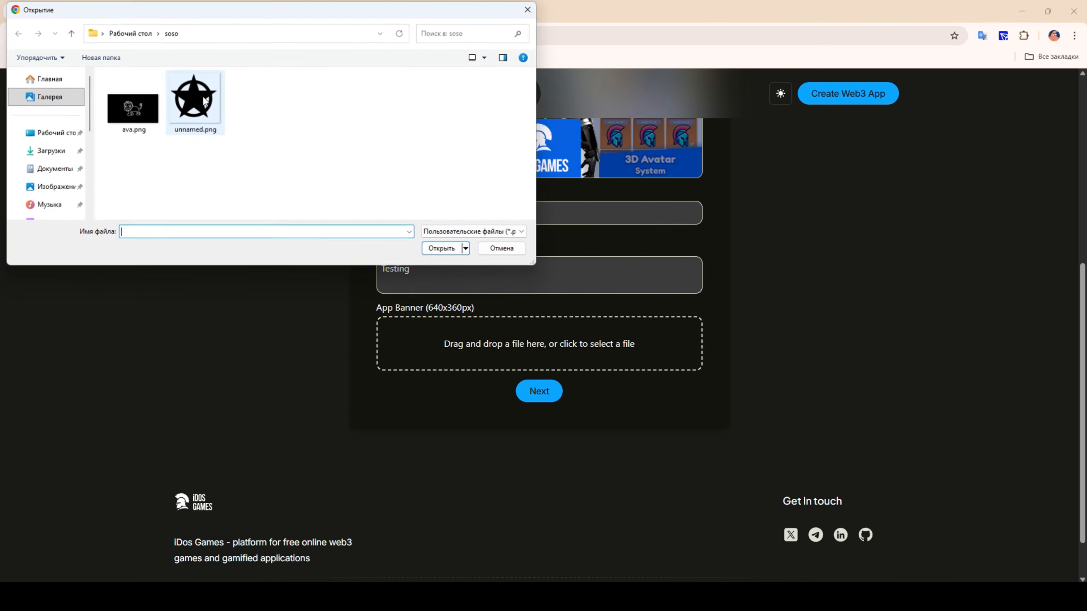
double_click(133, 103)
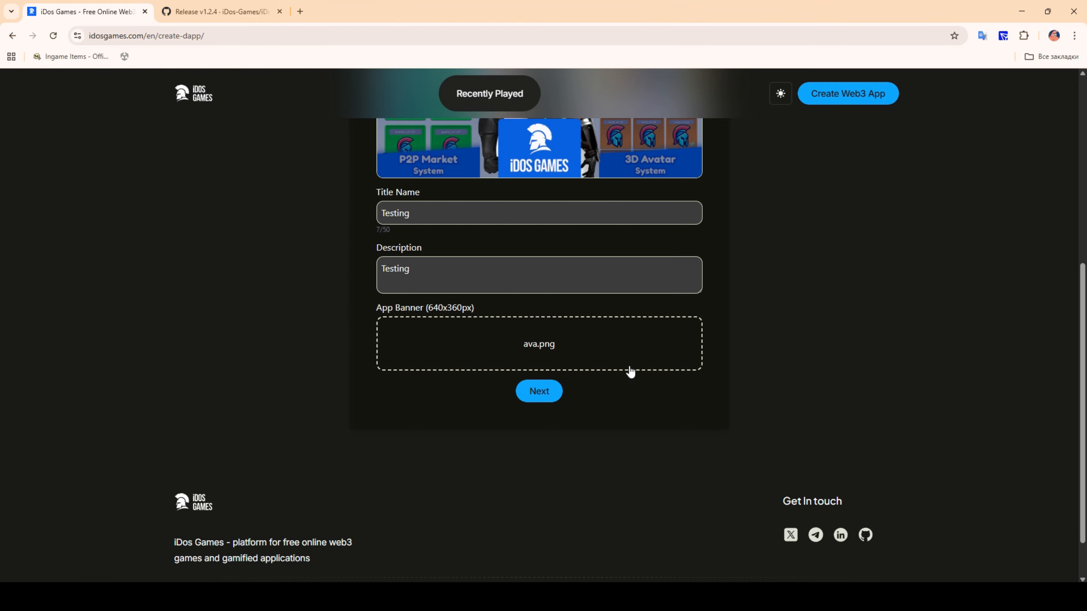
left_click(546, 391)
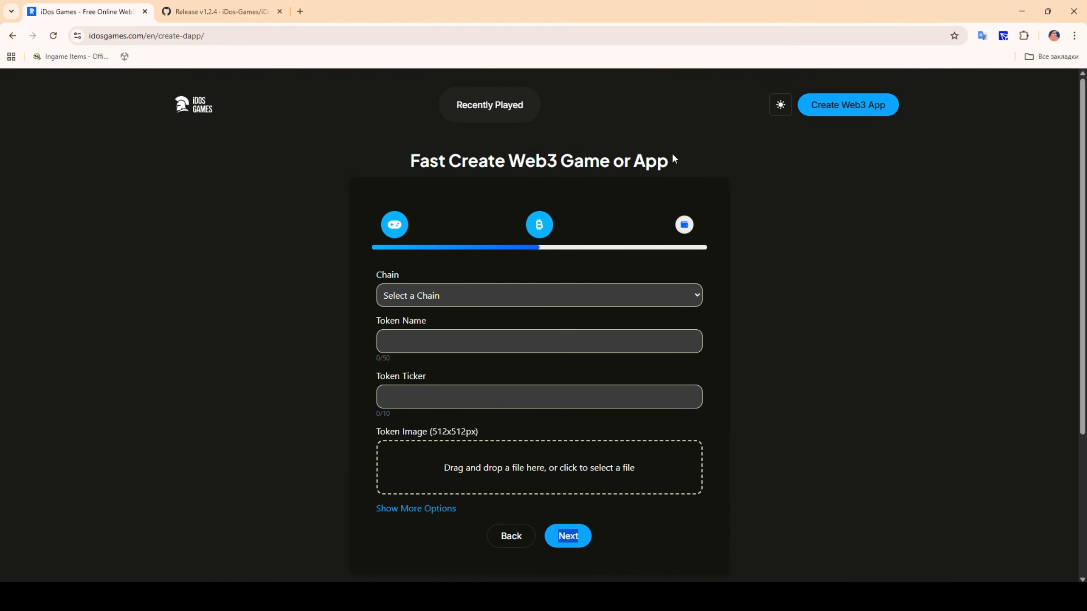
- Select BNB Chain for the token, name it "Test" and set its ticker to TST
left_click(465, 291)
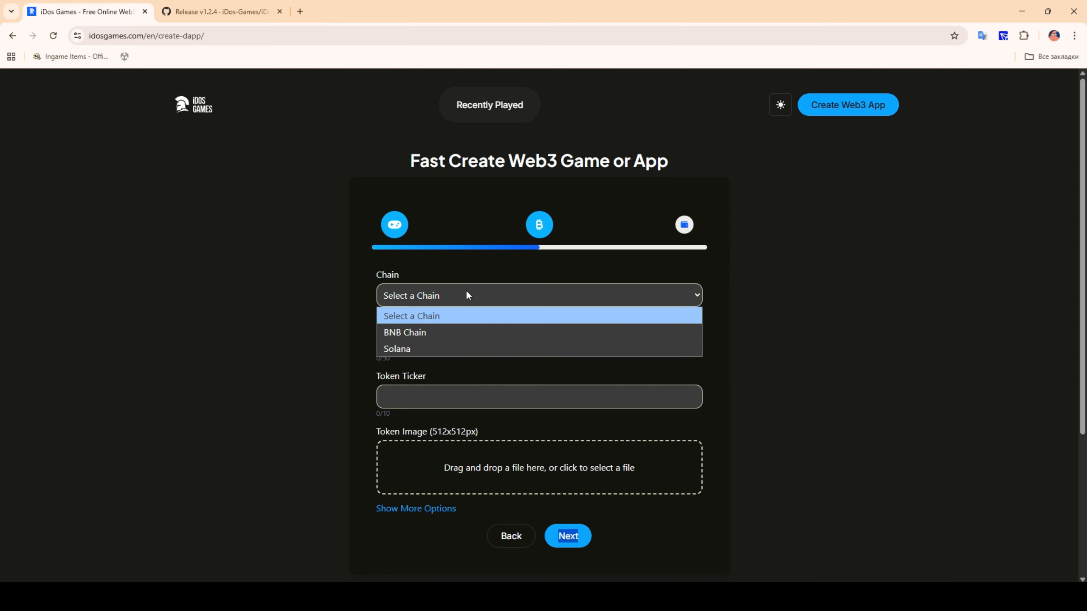
left_click(457, 333)
left_click(444, 340)
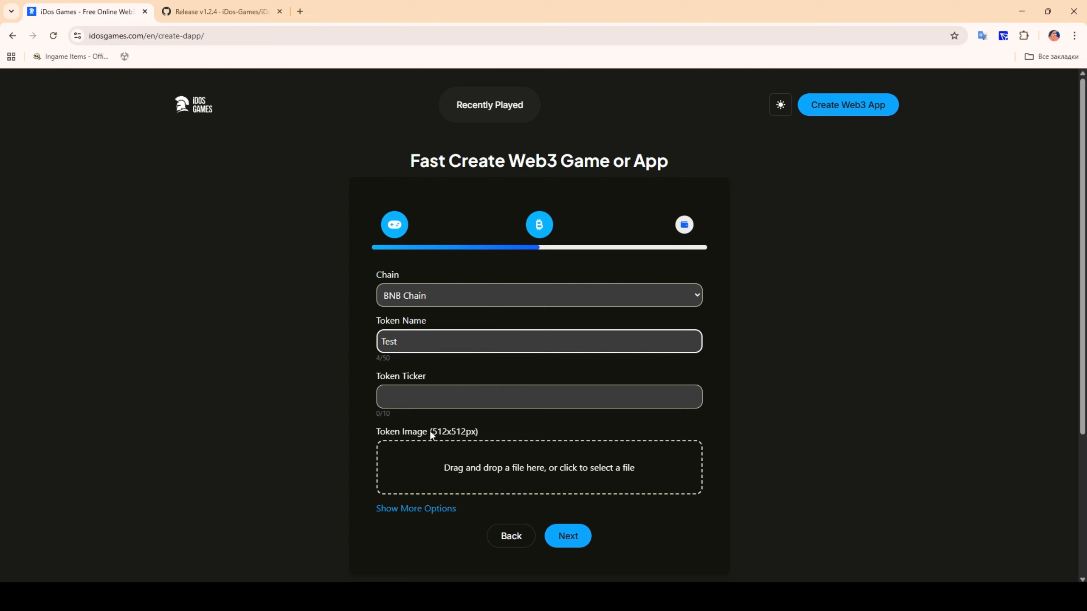
left_click(450, 397)
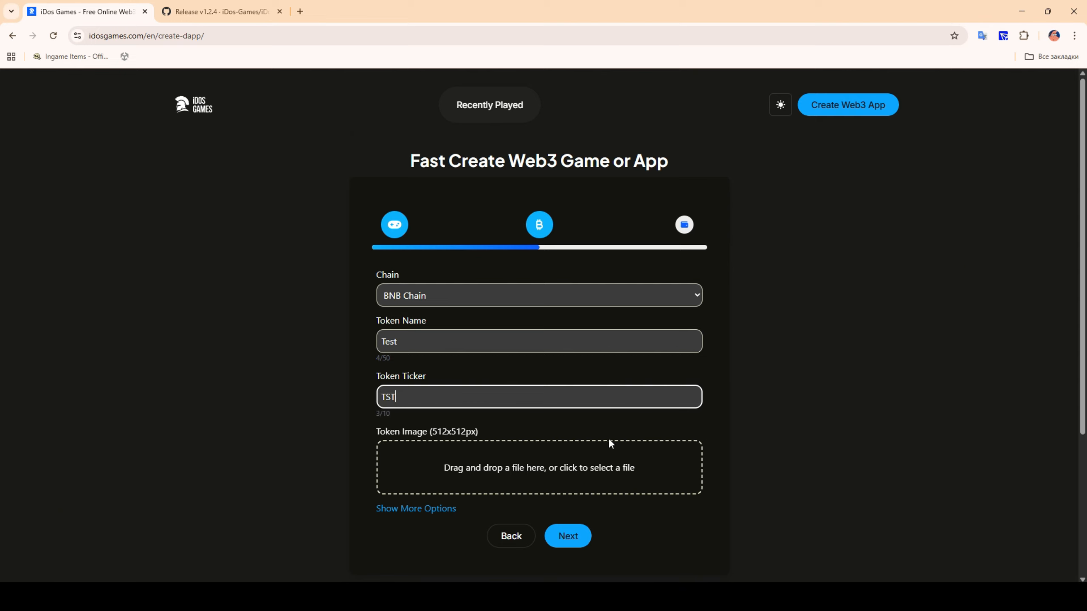
- Upload unnamed.png as the token image
scroll(609, 440, "down", 1)
left_click(481, 394)
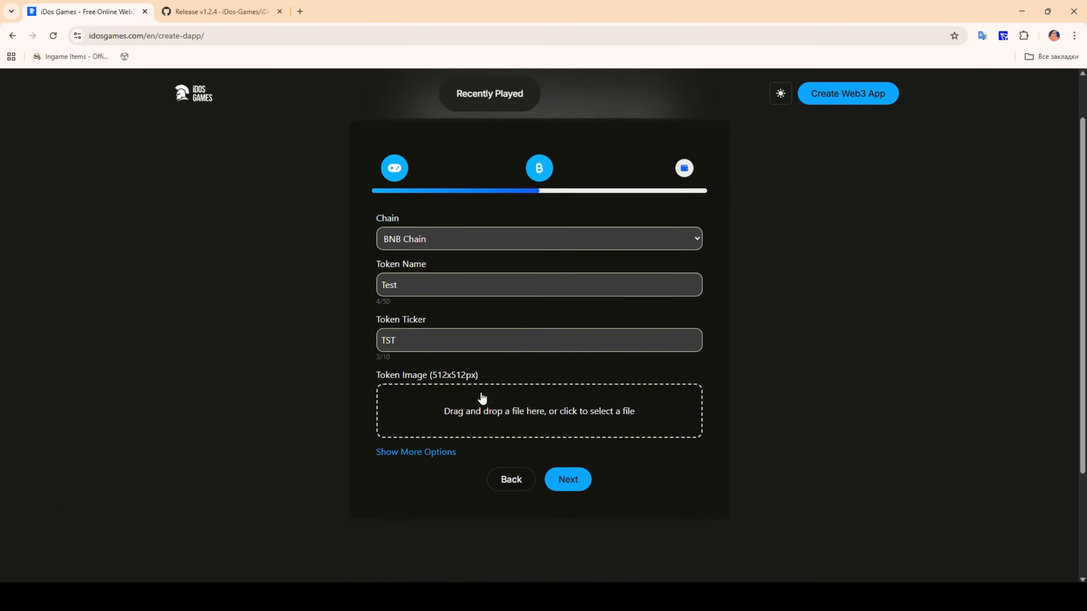
left_click(465, 405)
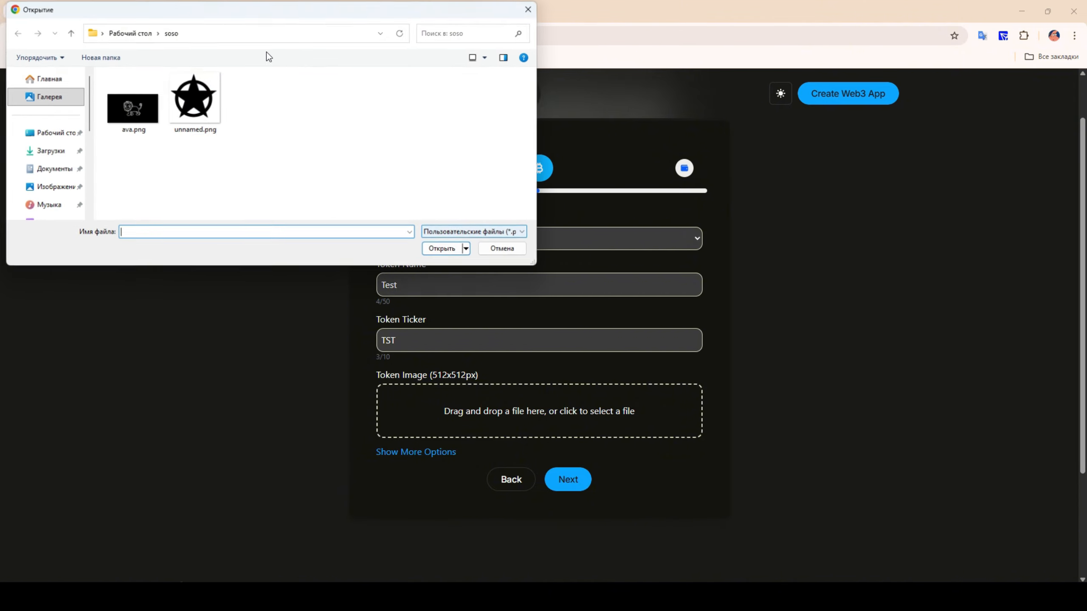
double_click(194, 99)
- Expand the additional token options and examine the social link fields and the Buy First (Anti-Snipe) quantities, leaving Buy First disabled
scroll(622, 371, "down", 3)
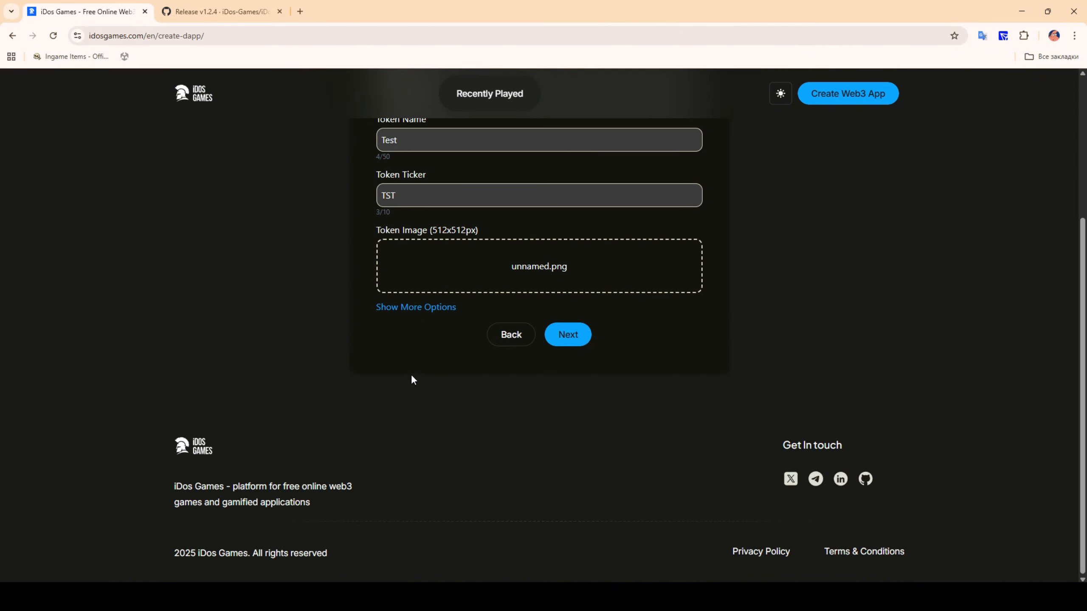
left_click(425, 309)
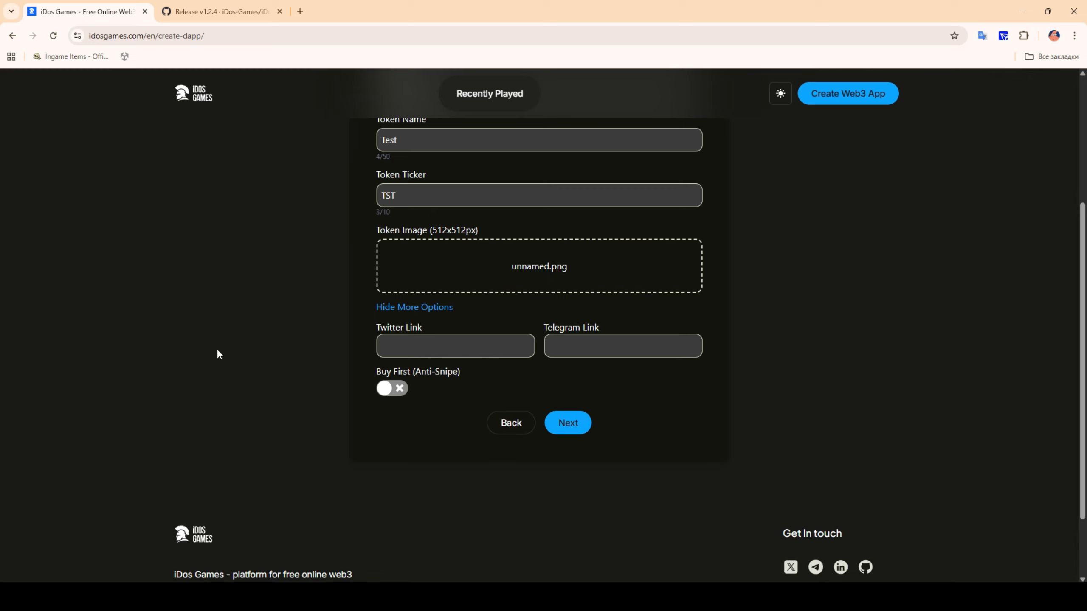
left_click(427, 337)
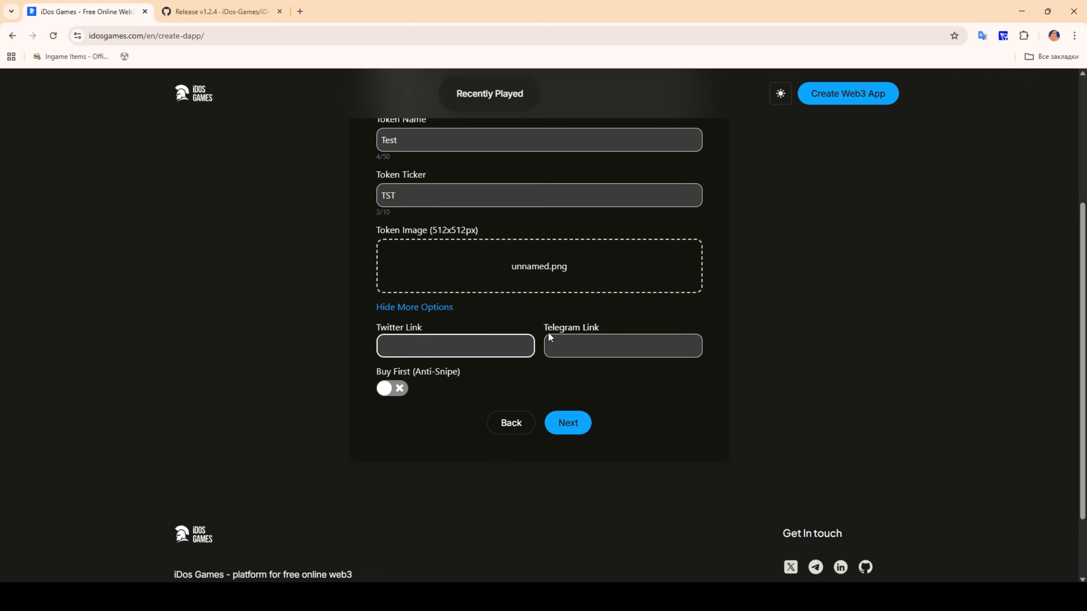
left_click(386, 389)
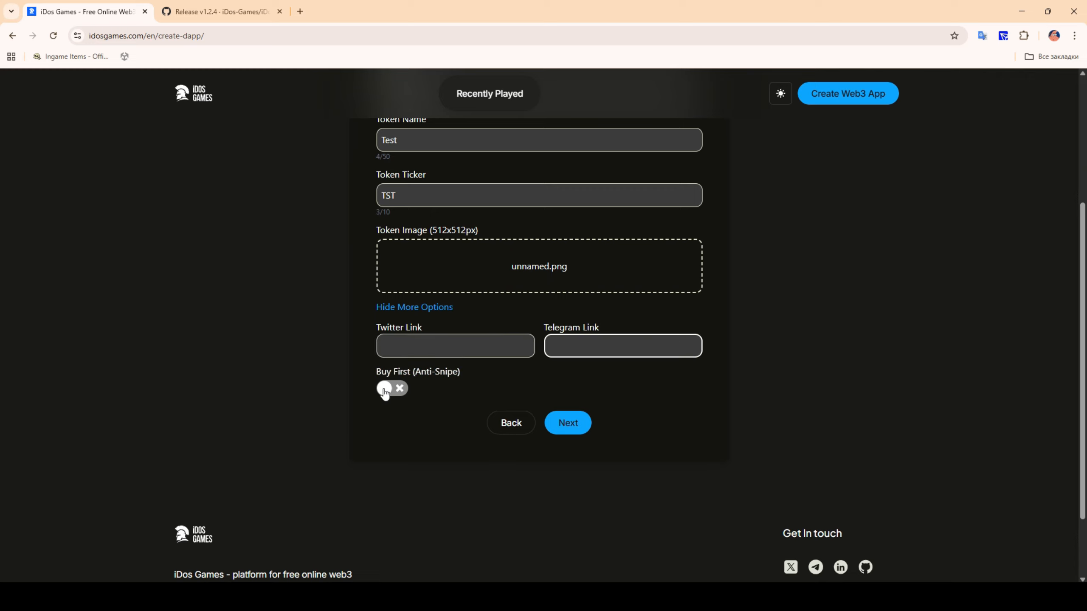
left_click(465, 430)
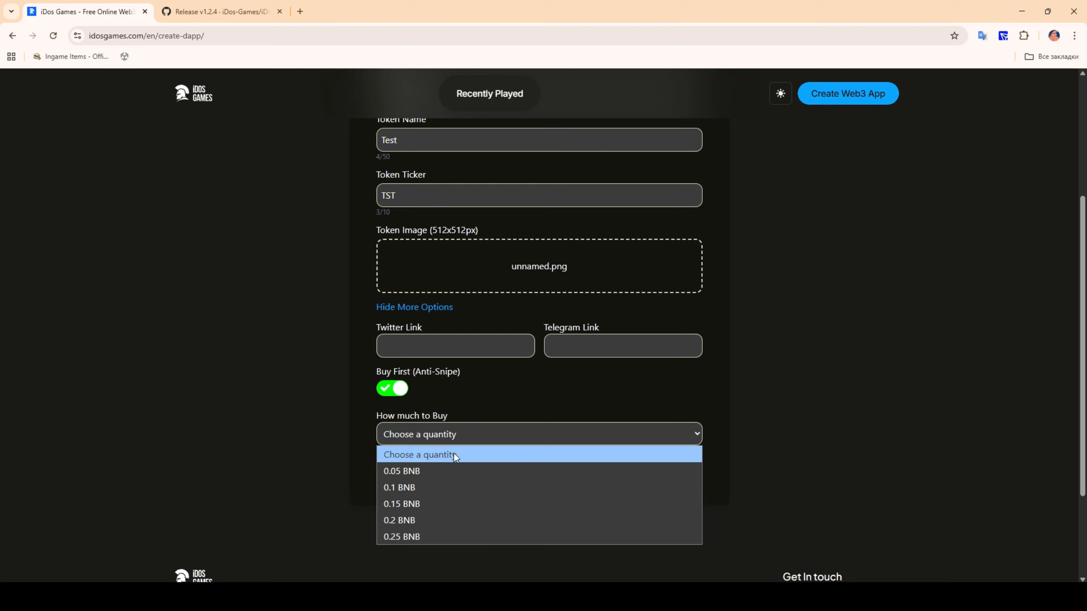
left_click(447, 477)
left_click(480, 439)
left_click(455, 458)
scroll(515, 422, "up", 2)
scroll(407, 396, "down", 2)
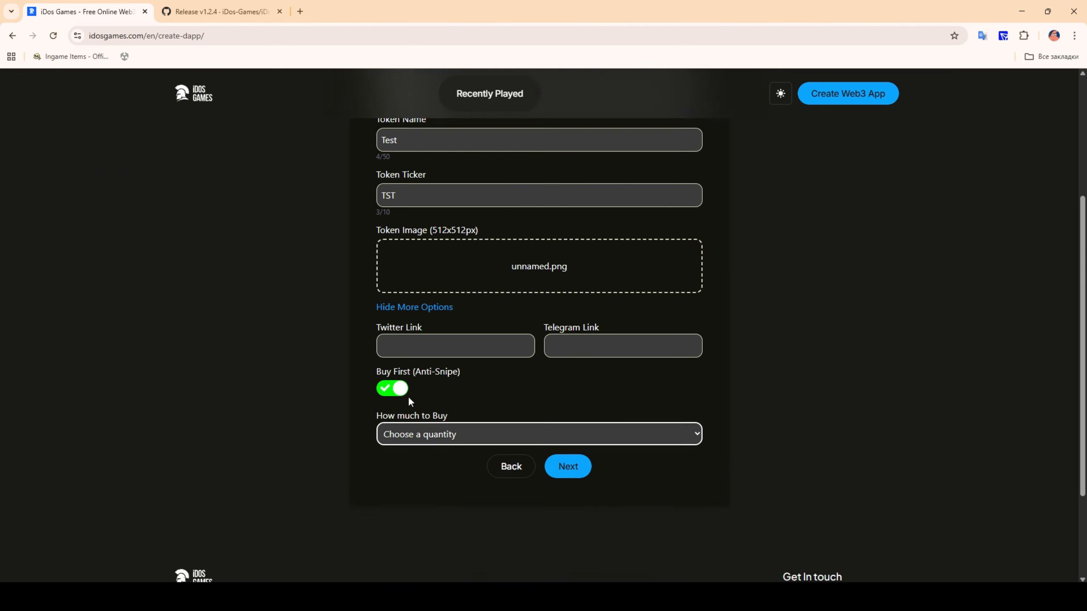
left_click(391, 389)
- Continue from the token details to the form's login and wallet step
scroll(623, 414, "up", 2)
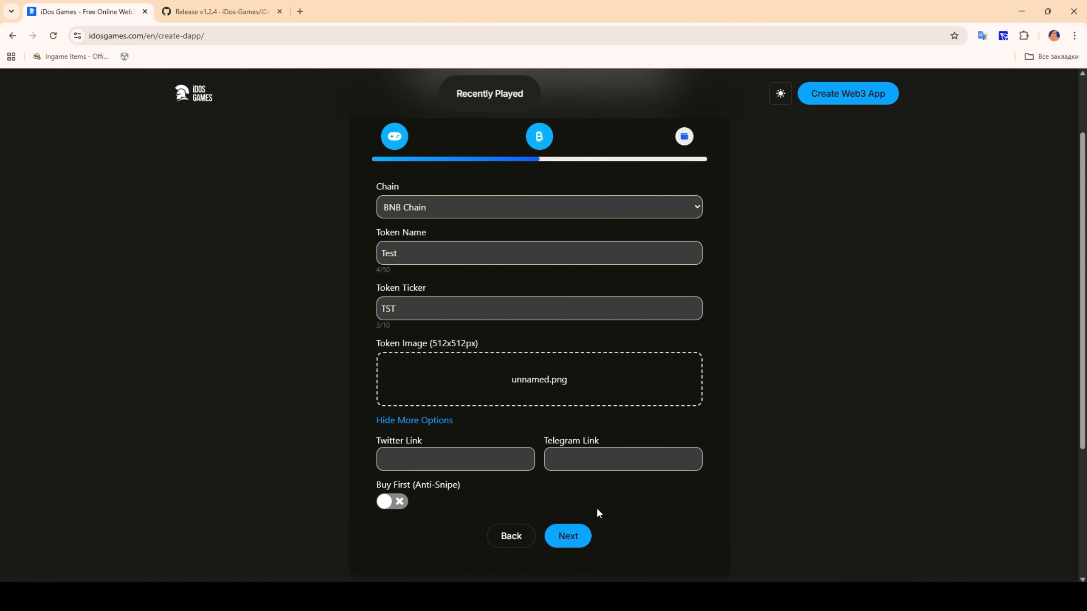
left_click(567, 535)
scroll(828, 203, "up", 2)
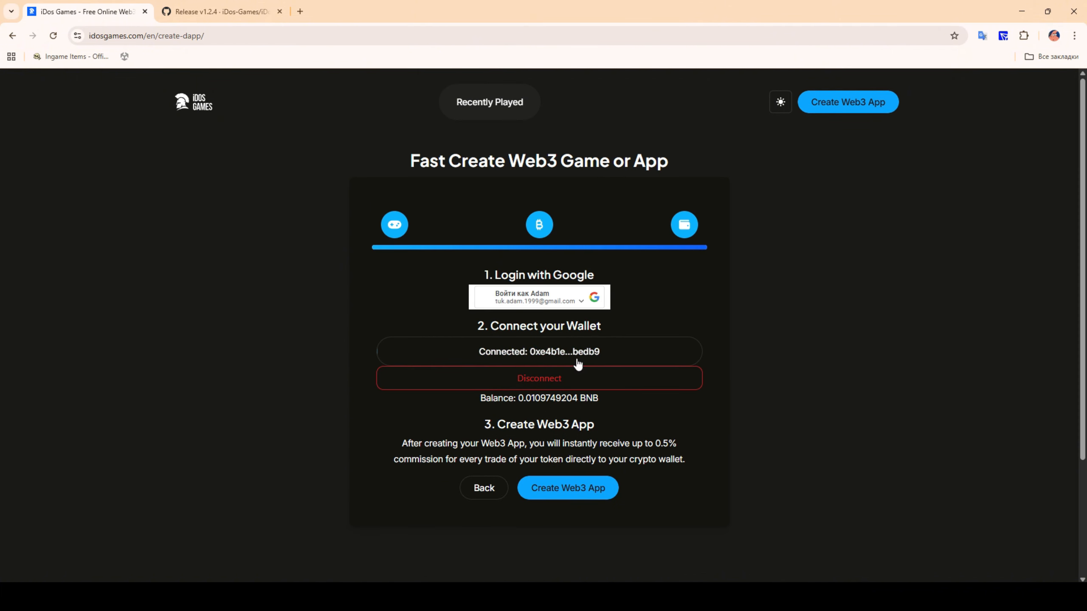
- Log out of the suggested Google account and log in with the second Google account instead
left_click(576, 302)
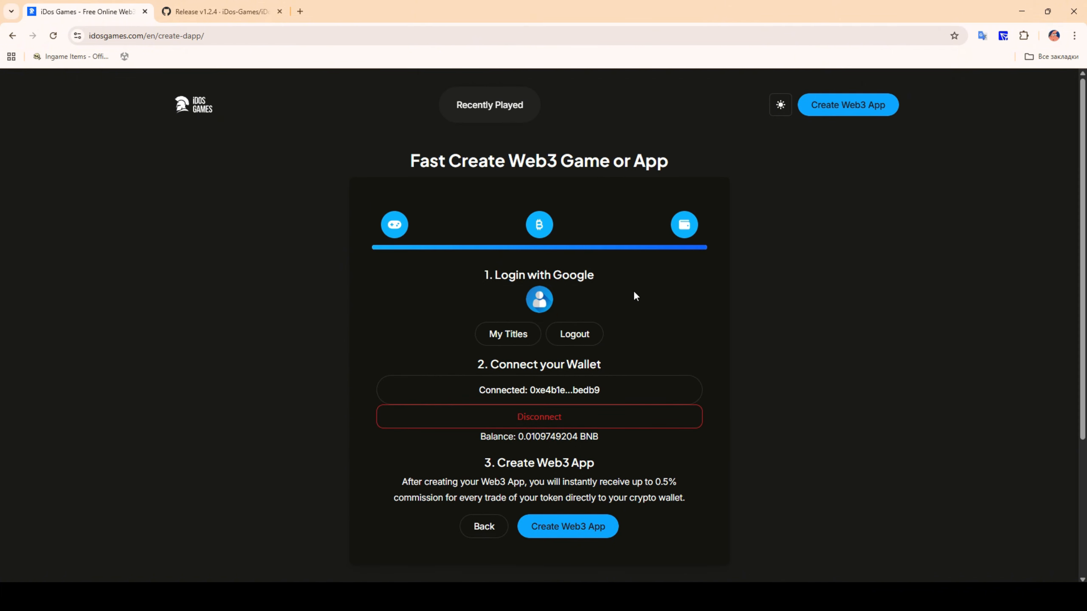
left_click(579, 337)
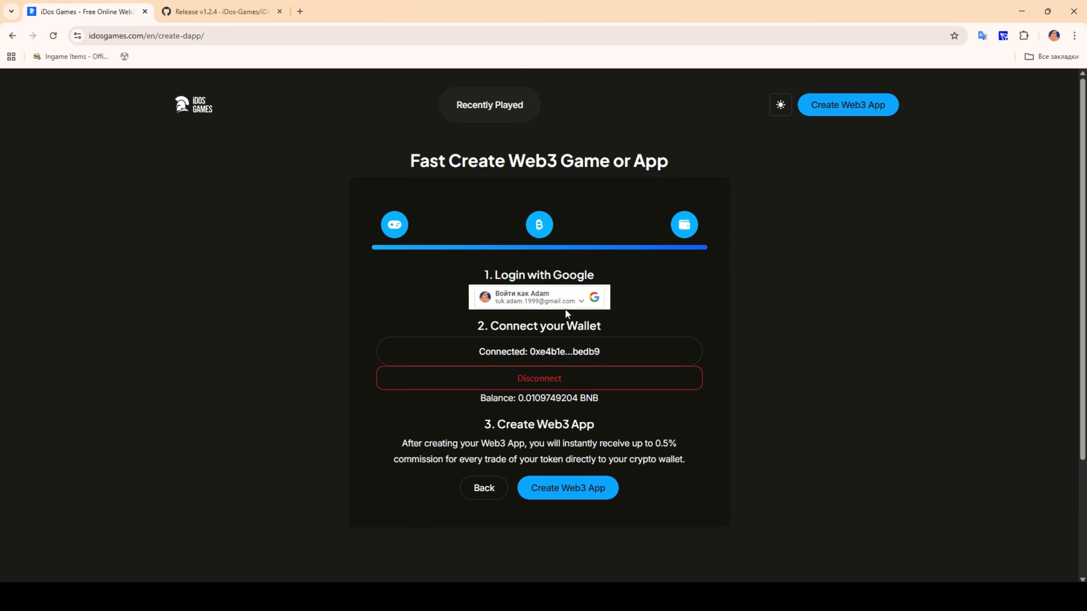
left_click(566, 305)
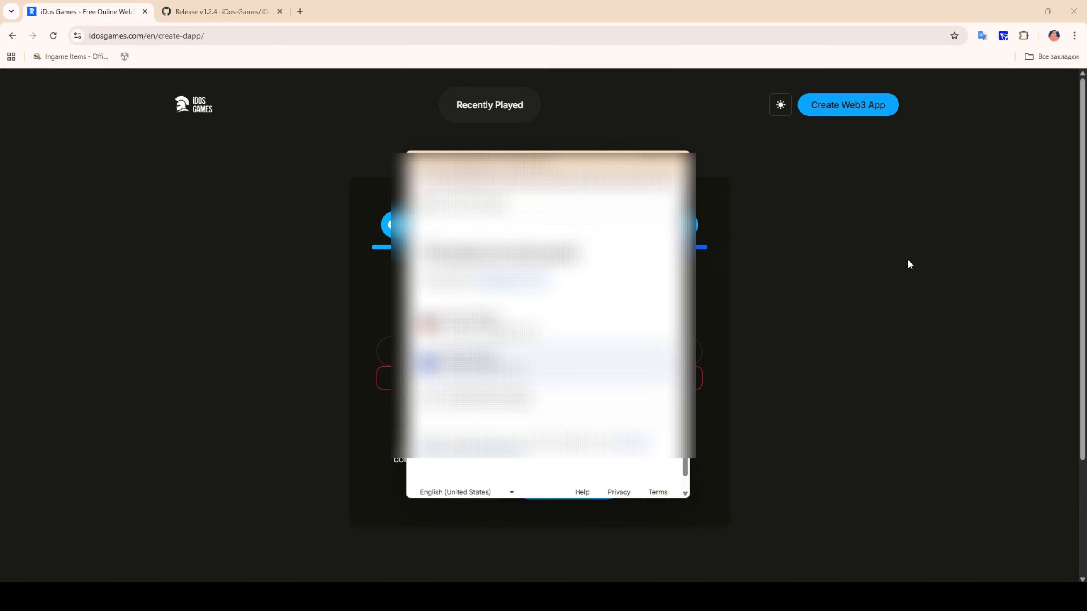
left_click(595, 356)
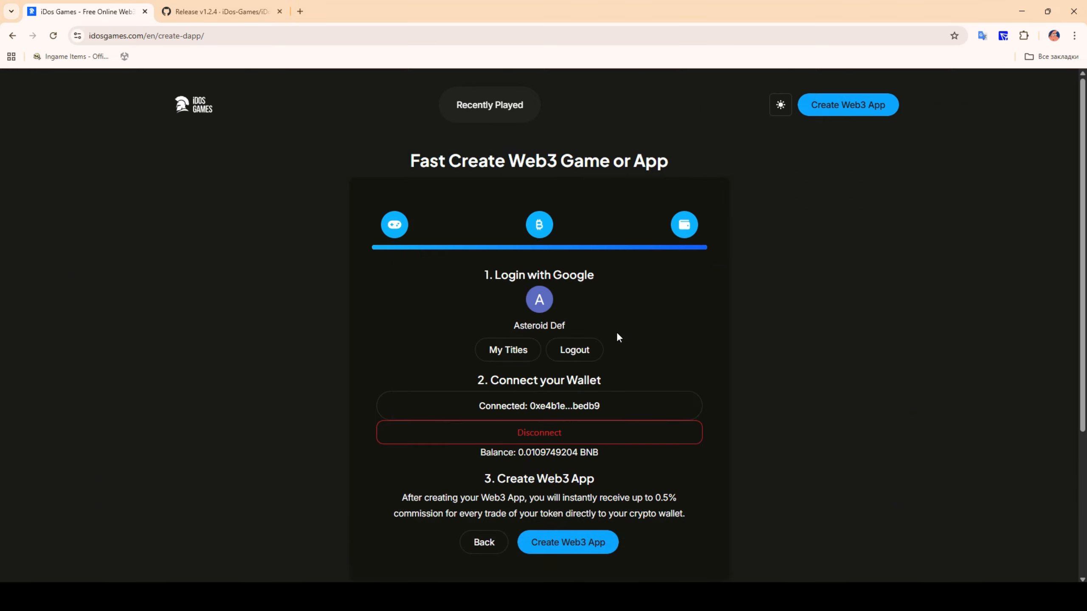
- Disconnect the crypto wallet and connect it again for the app creation
scroll(638, 317, "down", 1)
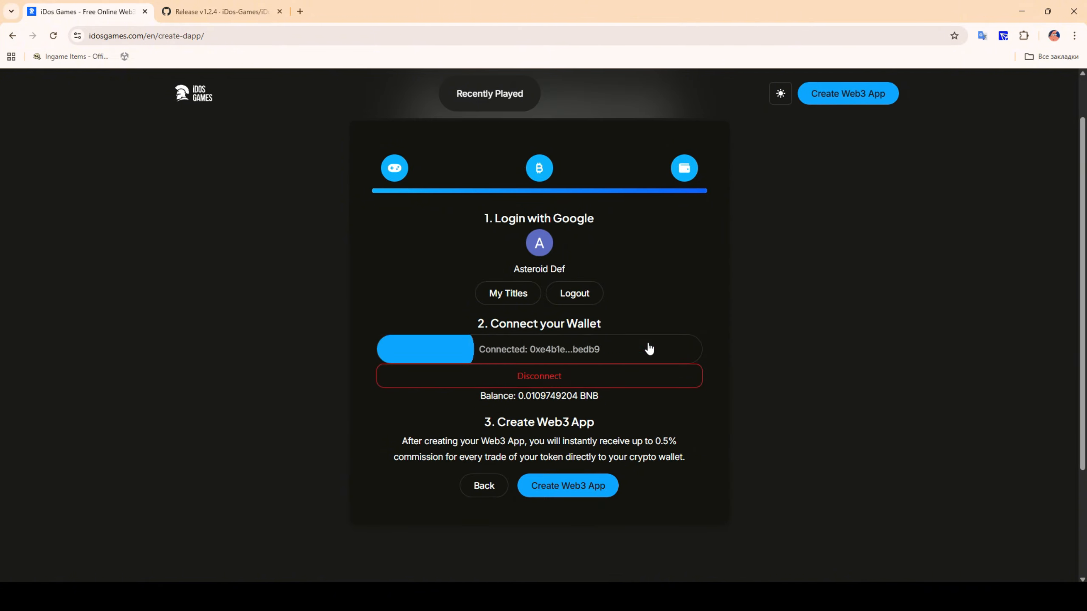
left_click(651, 377)
left_click(552, 389)
left_click(604, 352)
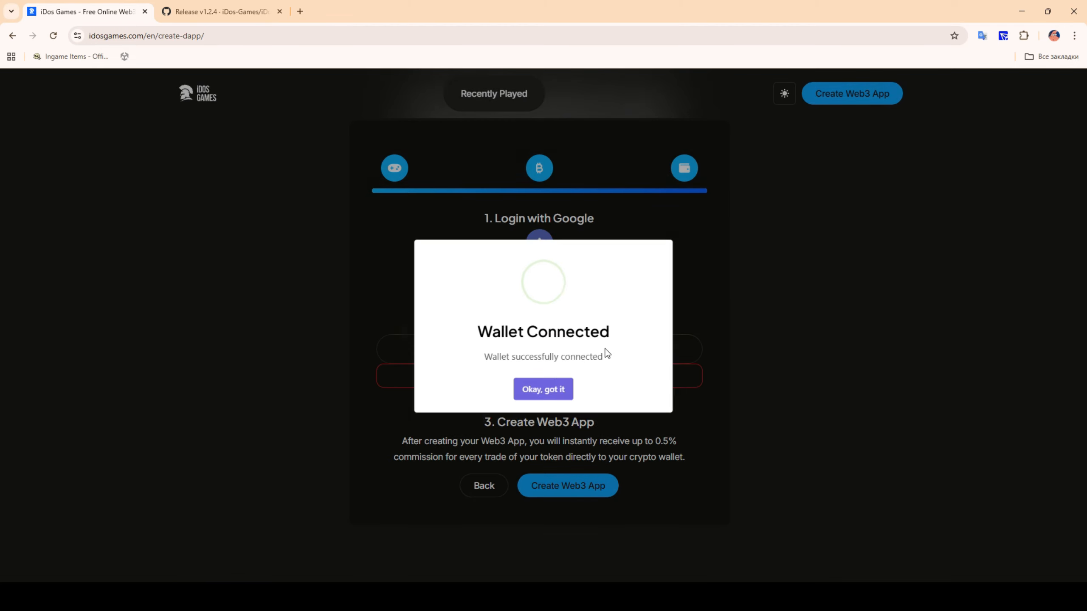
left_click(560, 391)
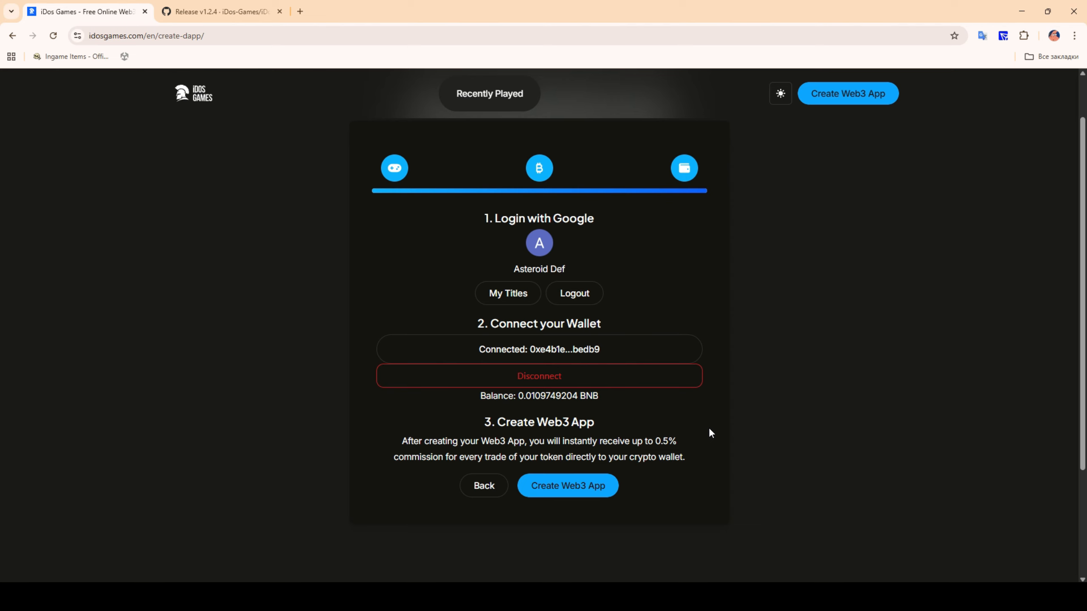
- Create the Web3 app with its token, confirming the transaction in MetaMask, and go to the new app's page
left_click(578, 485)
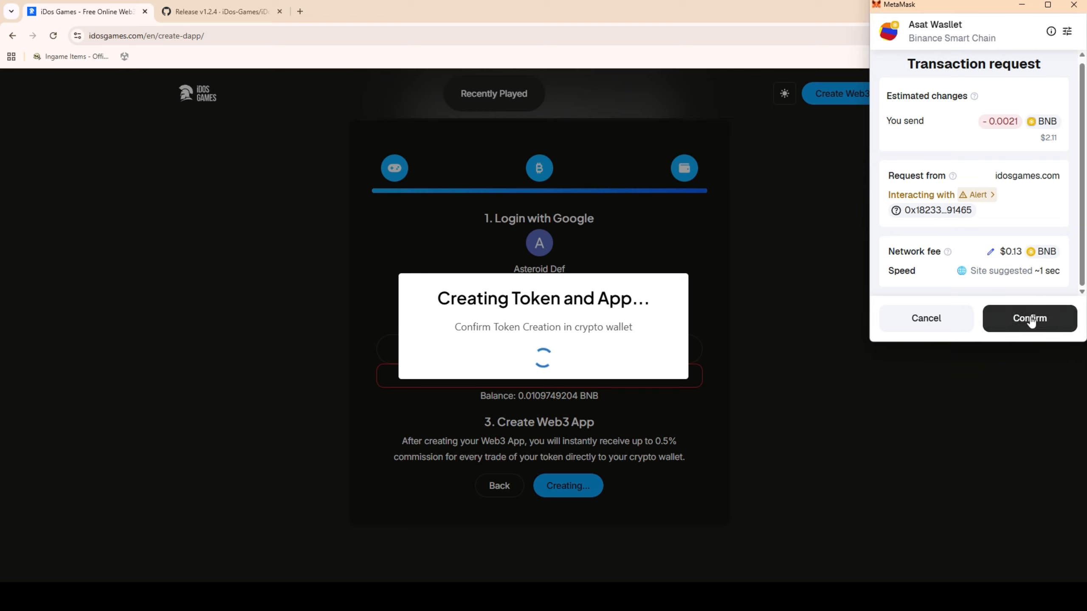
left_click(1031, 320)
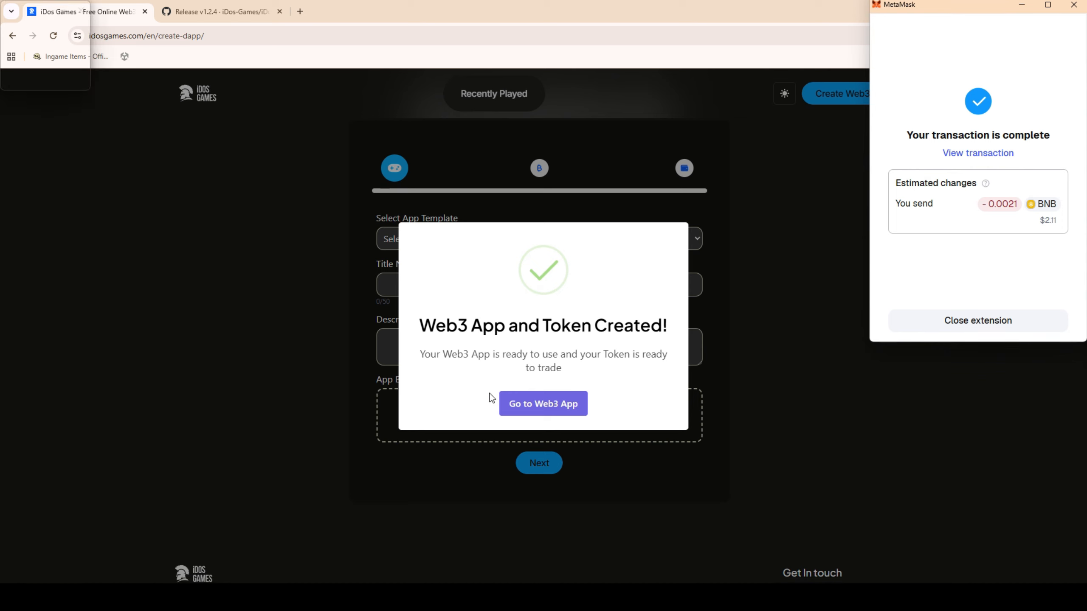
left_click(572, 412)
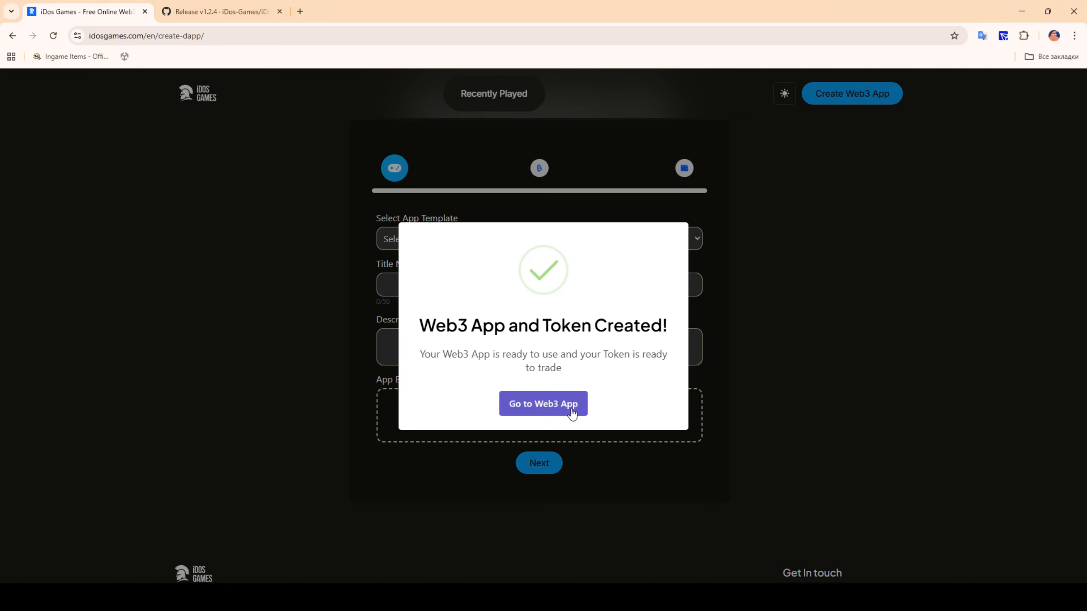
left_click(572, 412)
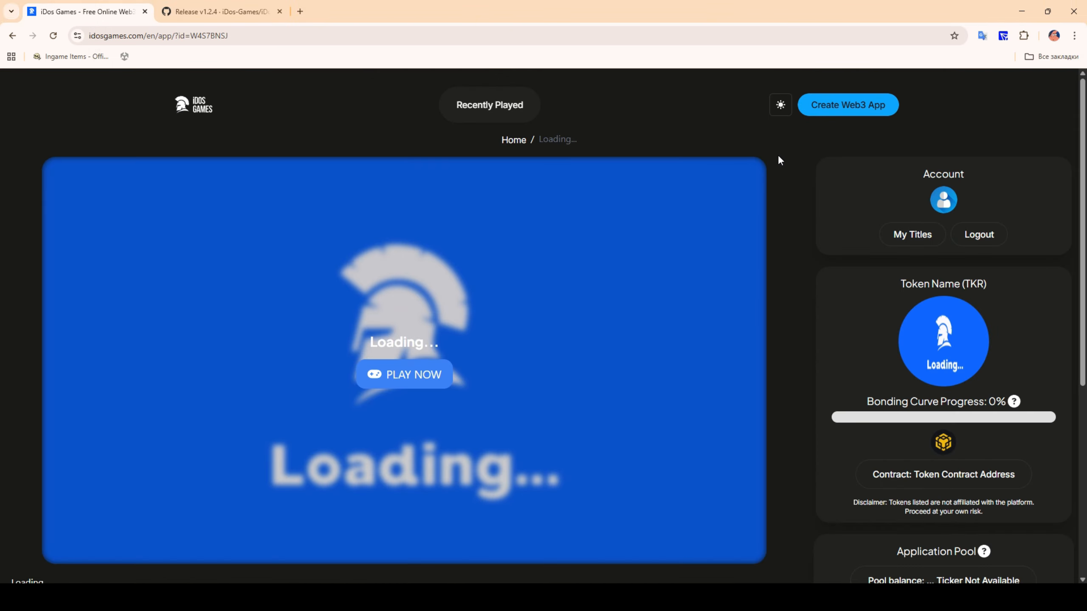
- Review the new app's page, including its trading chart, token details, transaction history and top token holders
scroll(553, 210, "down", 6)
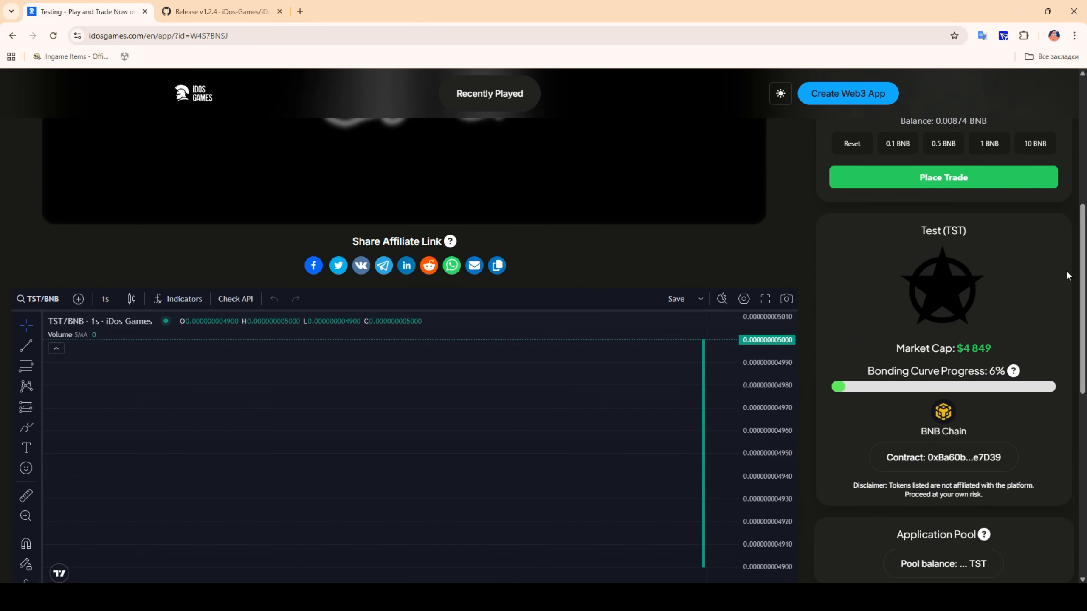
scroll(1068, 276, "down", 1)
scroll(548, 325, "down", 6)
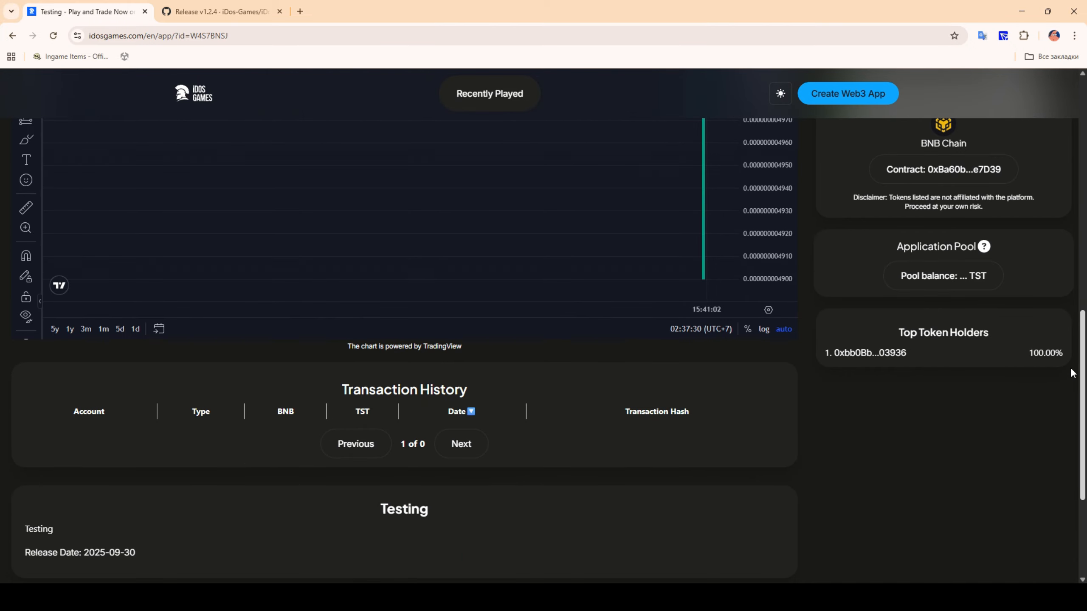
scroll(548, 326, "up", 4)
scroll(299, 240, "up", 10)
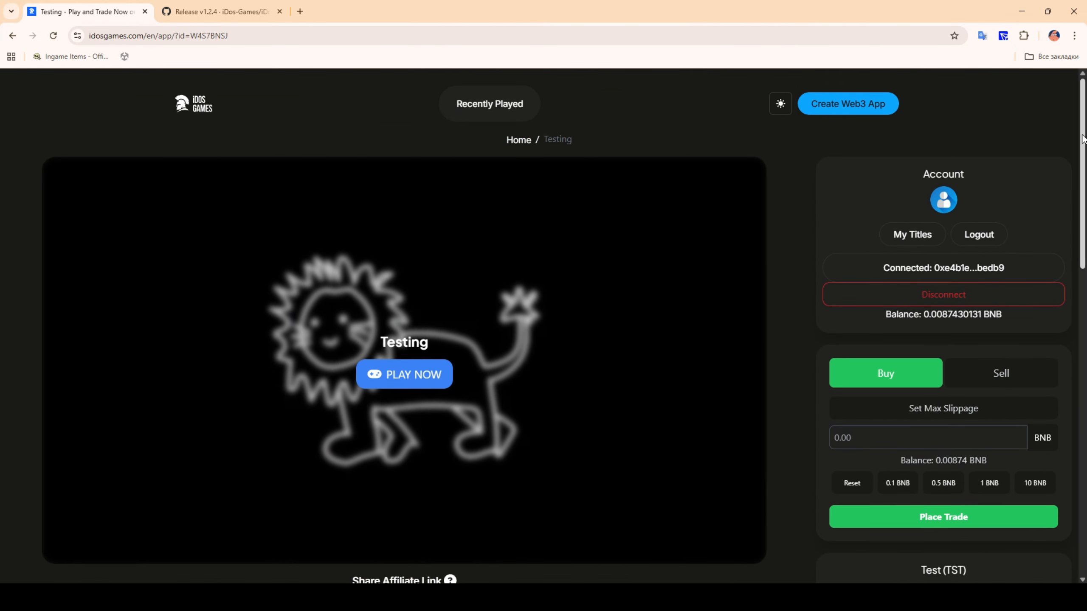
- Launch the Testing app with a guest login and look through its settings, tournament, other menu entries and shop
left_click(388, 371)
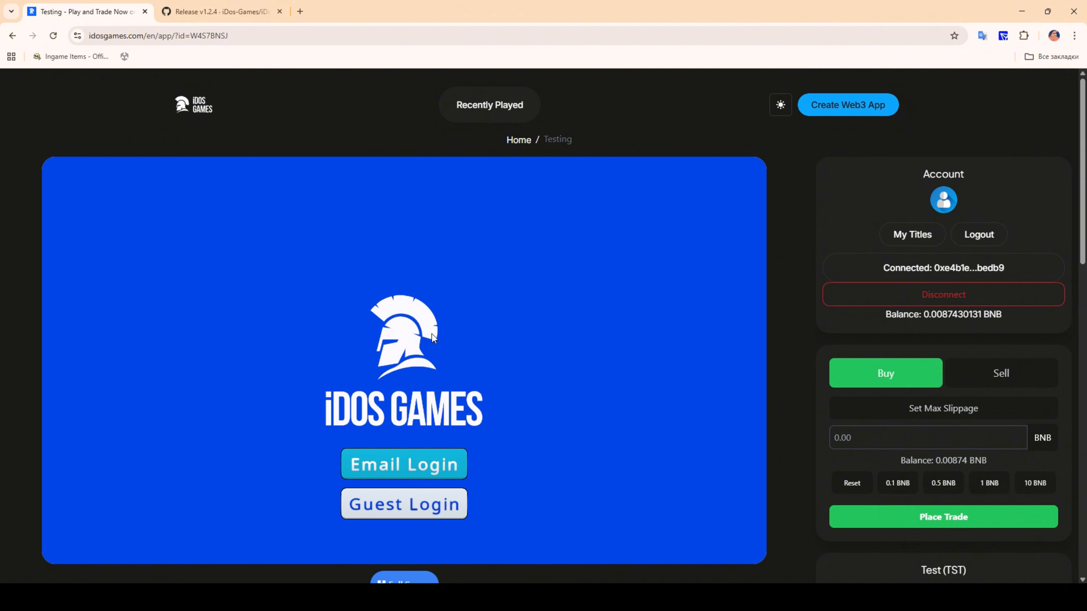
left_click(436, 512)
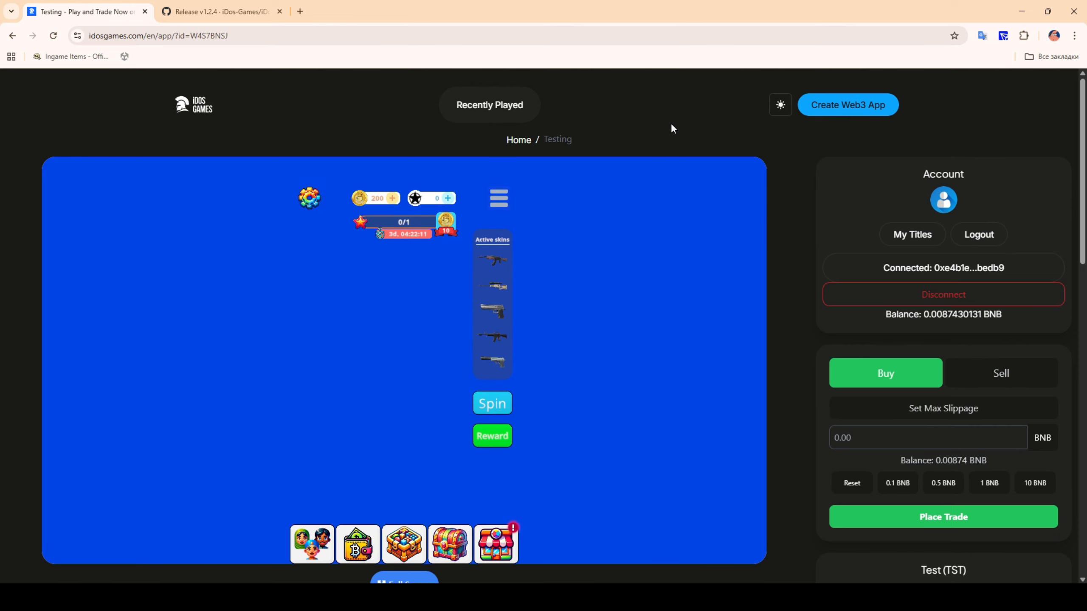
left_click(304, 195)
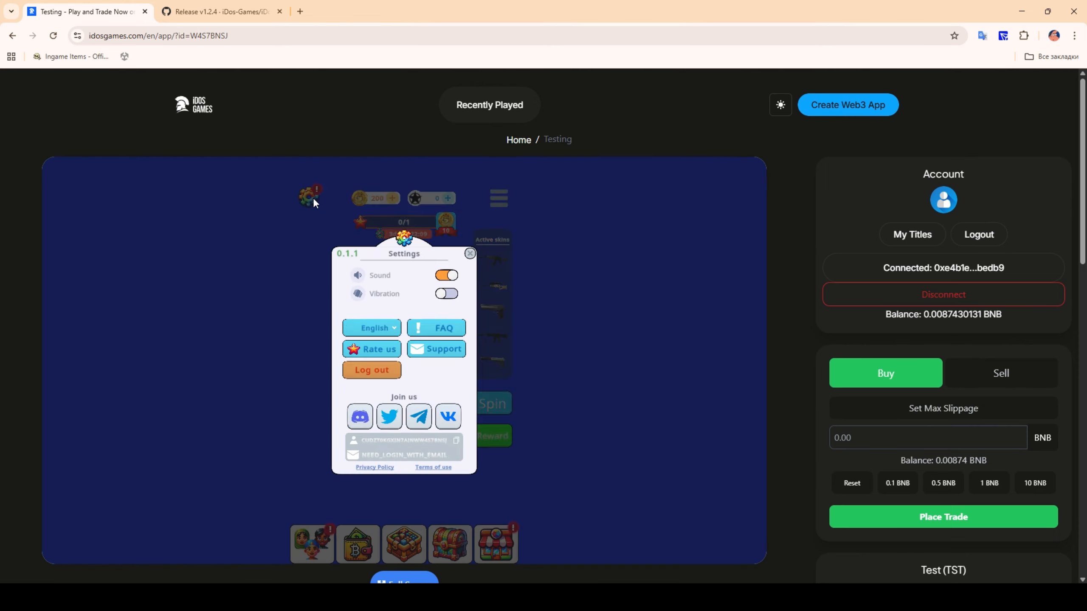
left_click(319, 533)
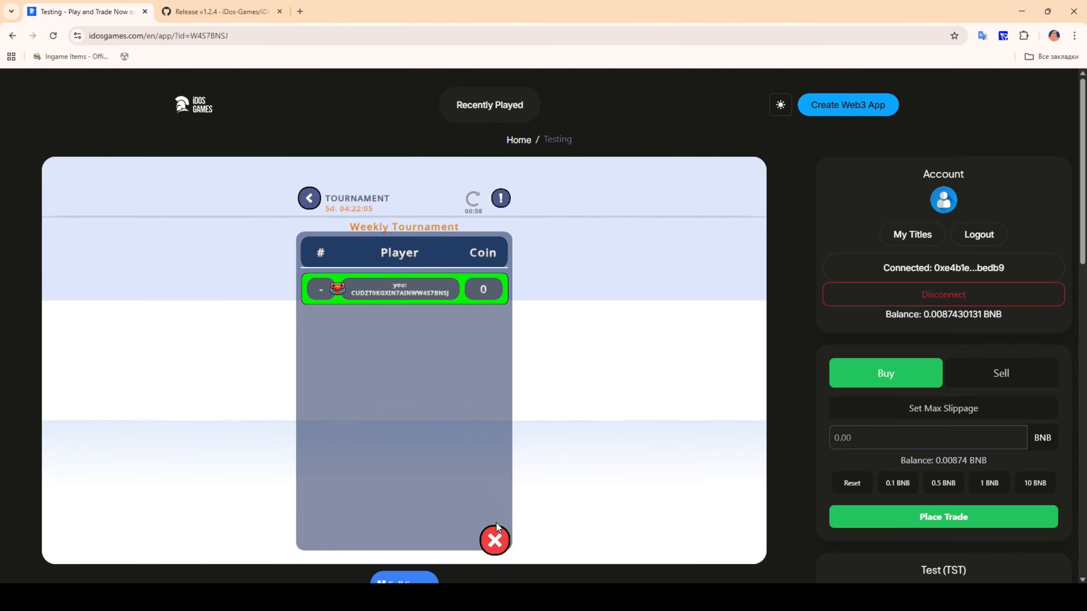
left_click(495, 535)
left_click(359, 541)
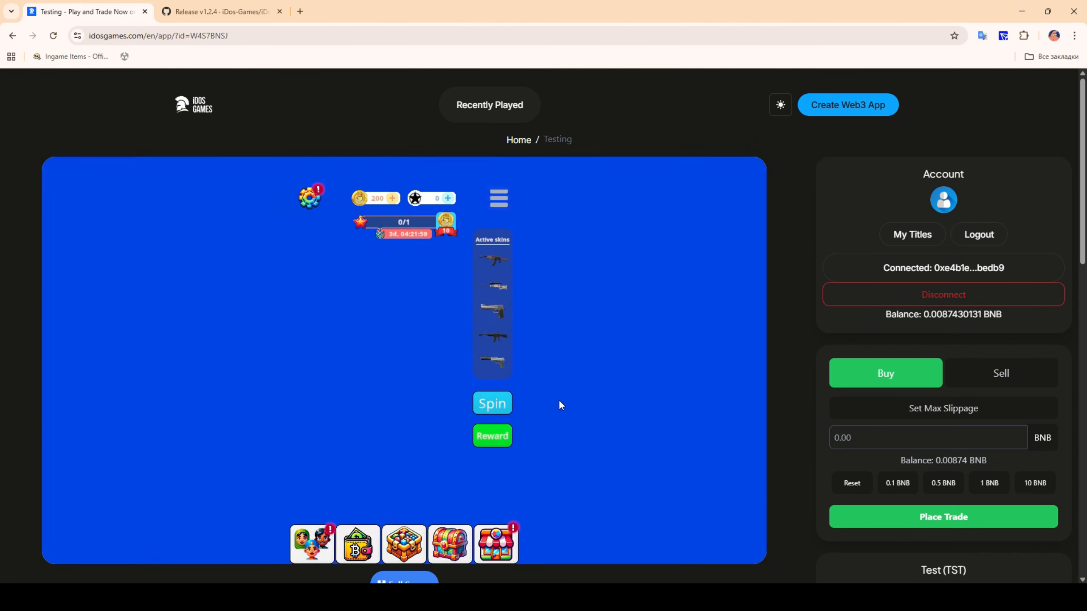
left_click(404, 543)
left_click(450, 543)
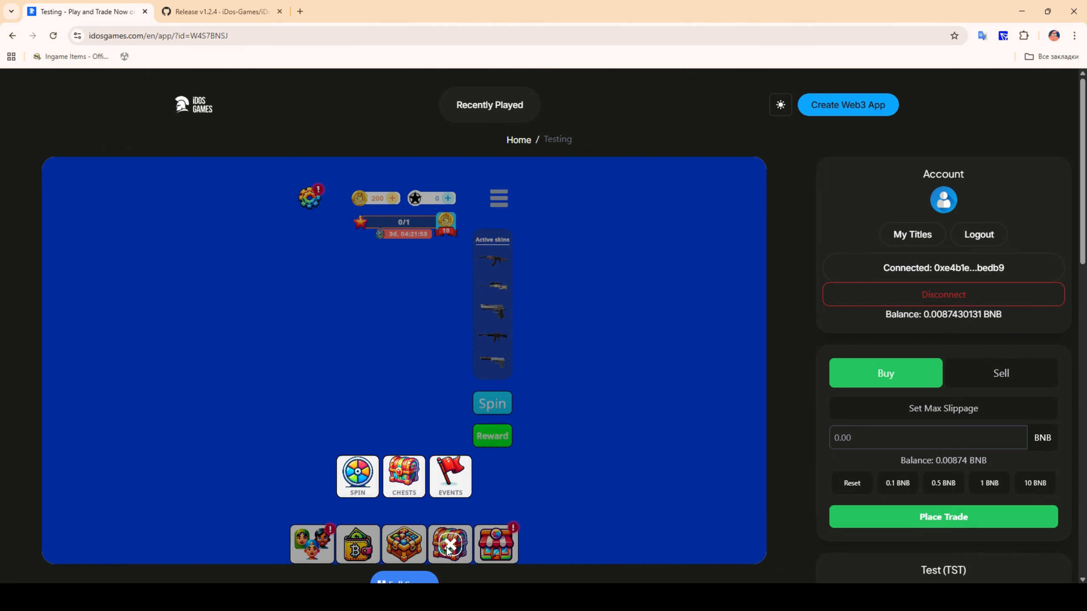
left_click(495, 543)
scroll(483, 447, "down", 8)
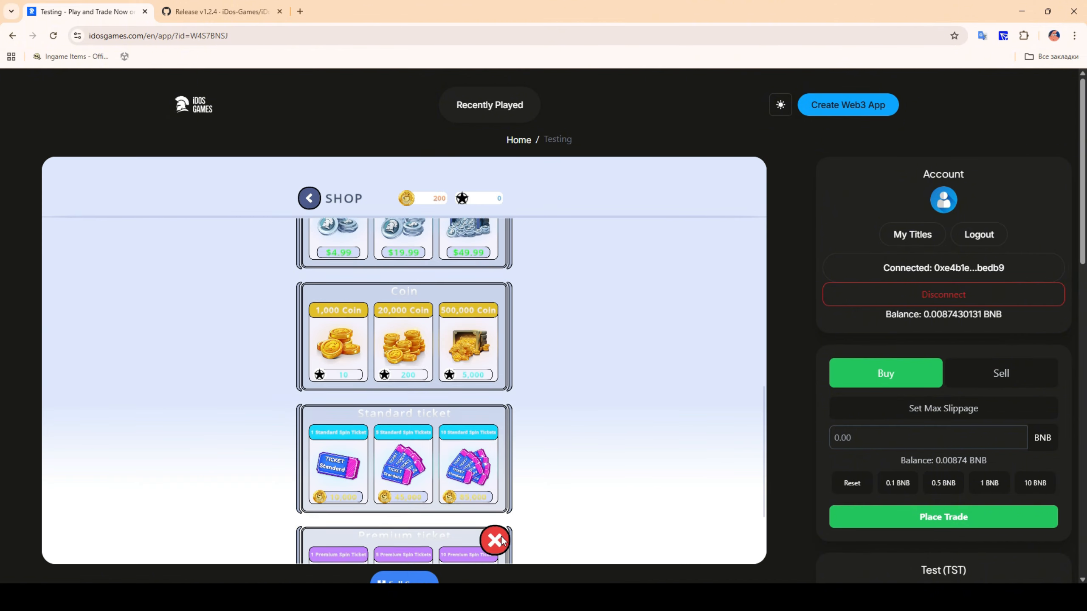
left_click(494, 541)
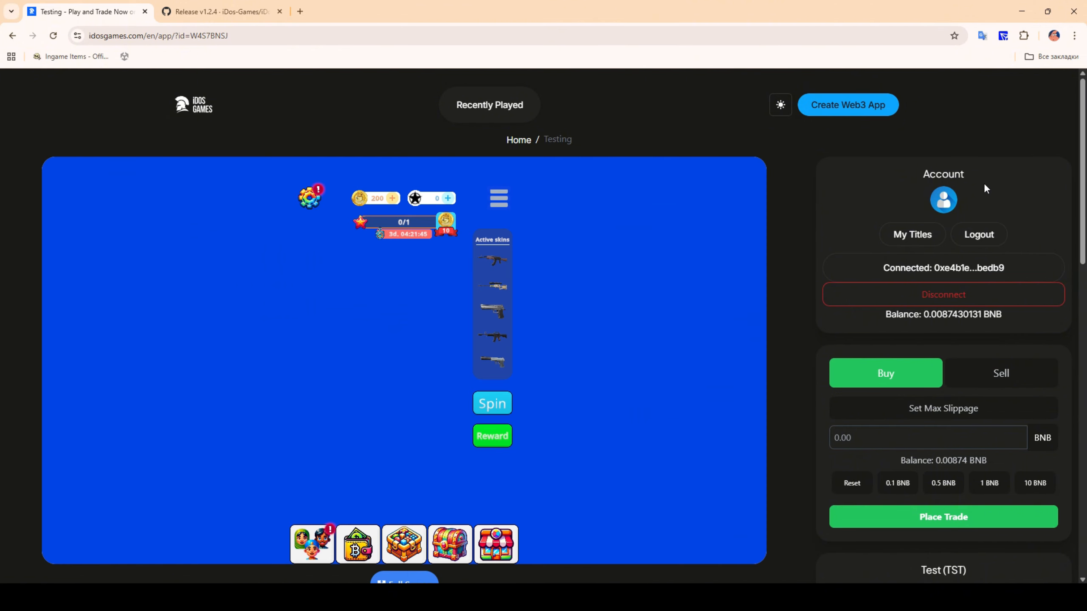
- Go to the account's titles on the iDos Games platform and open the Testing project's dashboard
left_click(928, 242)
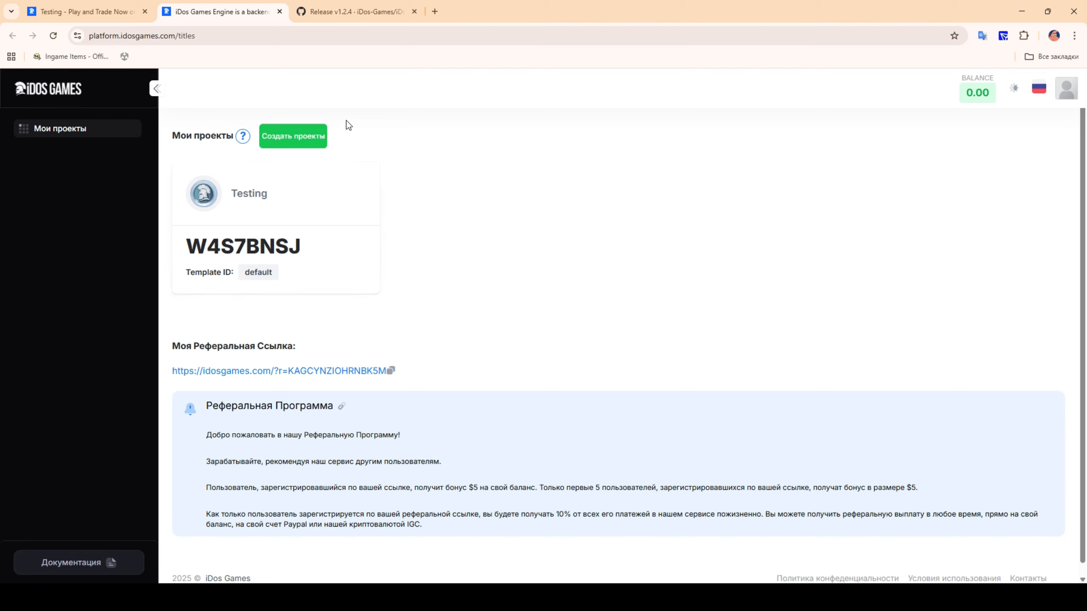
double_click(506, 239)
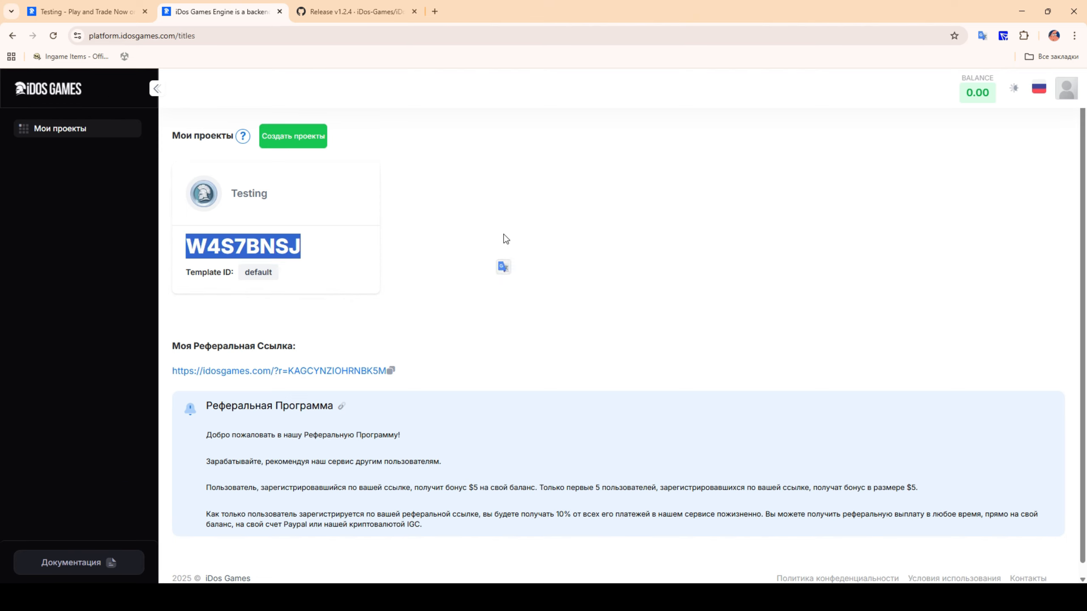
left_click(501, 236)
left_click(324, 201)
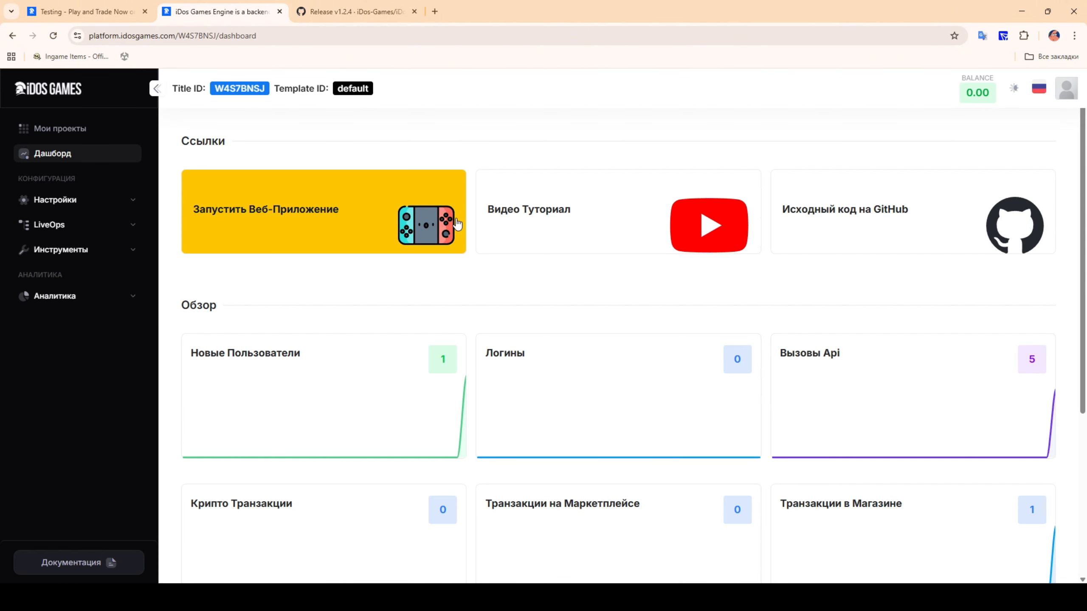
- Copy the project's Title ID W4S7BNSJ from the iDos Games dashboard into the Title ID of Unity's Server Settings
double_click(250, 89)
key("ctrl+c")
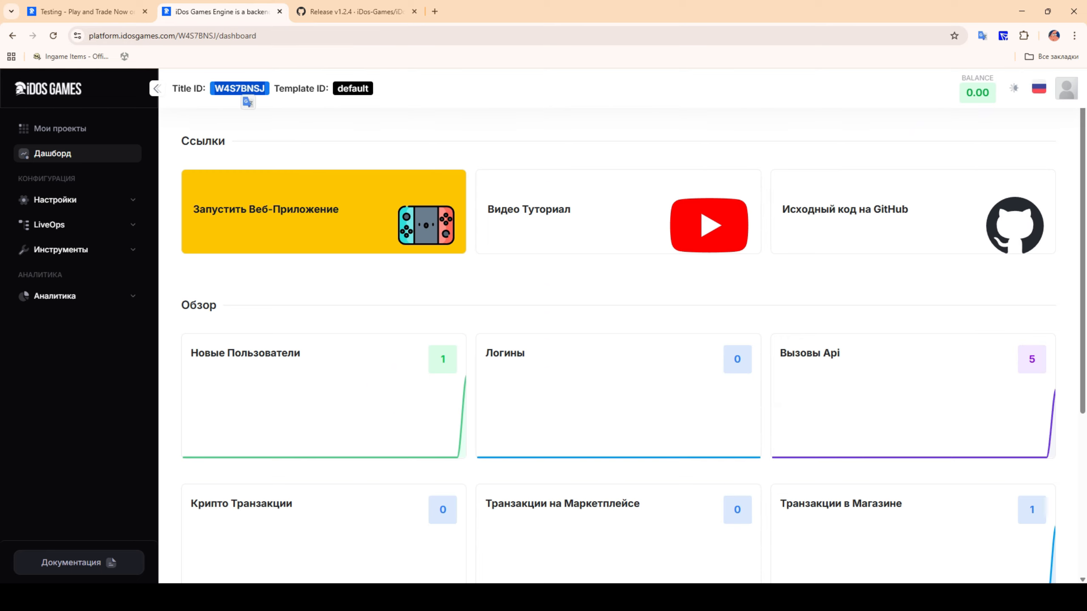
key("alt+Tab")
left_click(191, 191)
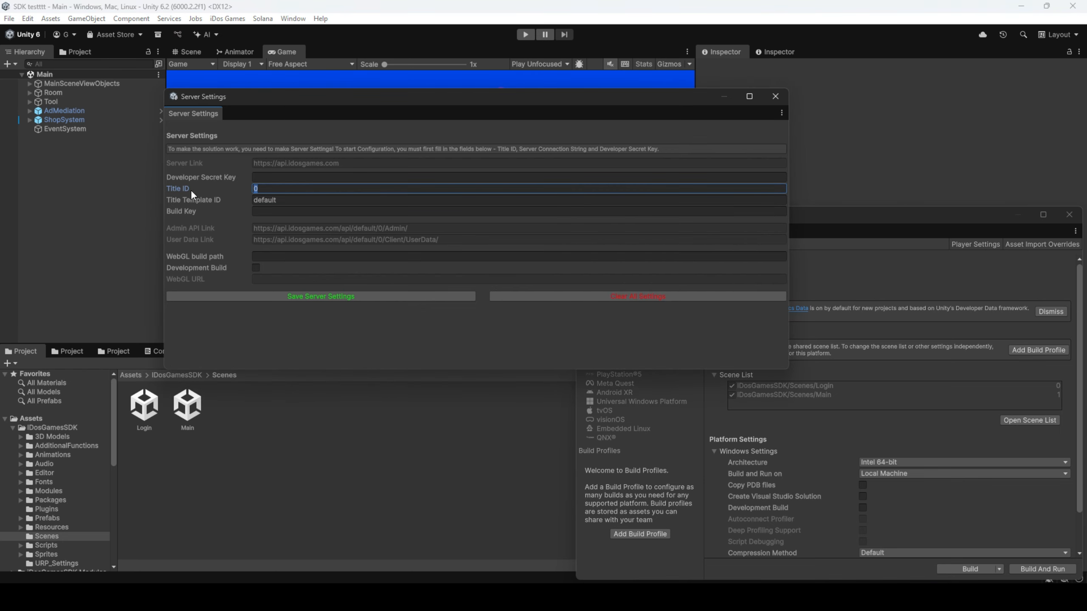
left_click_drag(287, 102, 328, 125)
left_click(227, 20)
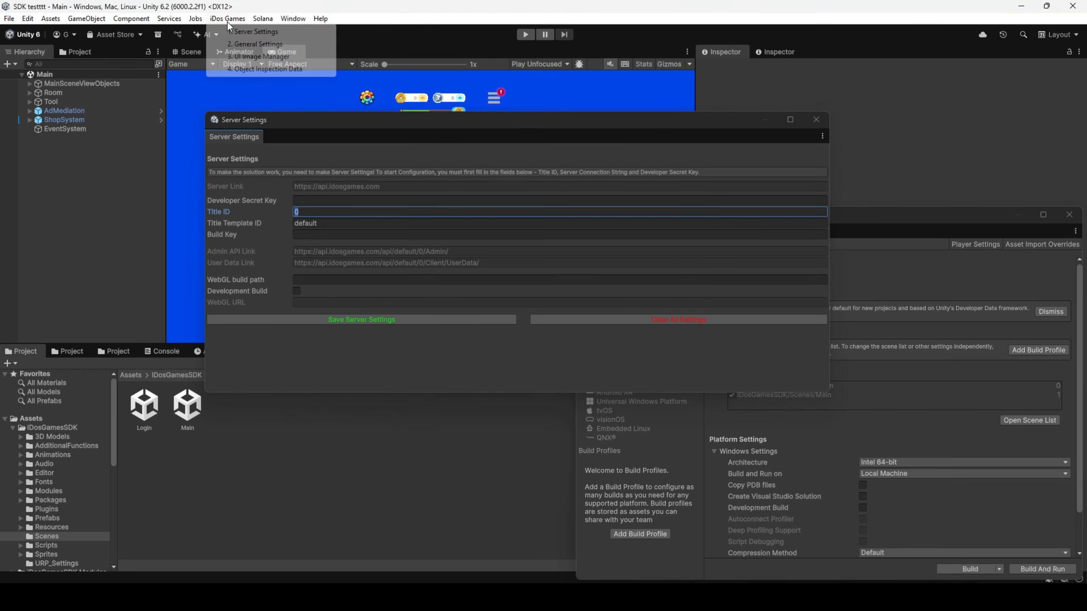
left_click(318, 210)
key("ctrl+v")
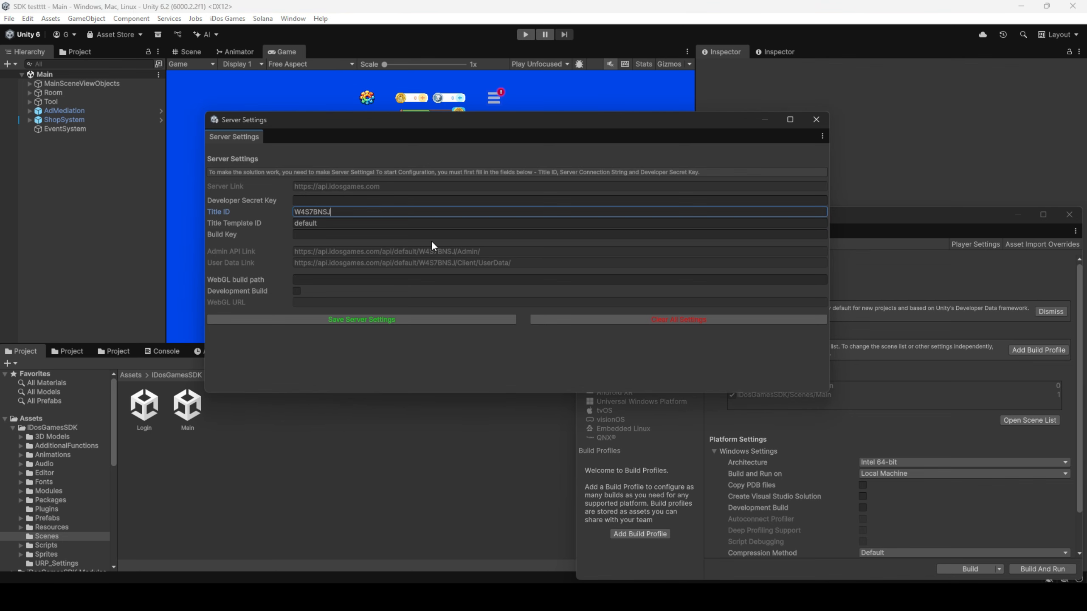
- Return to the iDos Games platform in the browser and open the project's secret key settings
key("alt+Tab")
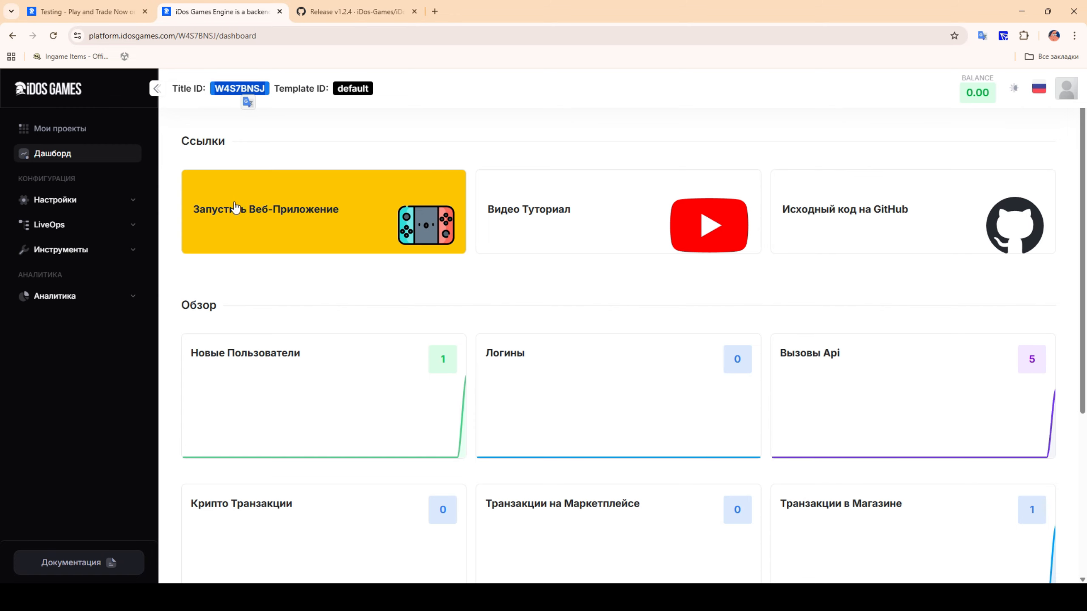
left_click(87, 201)
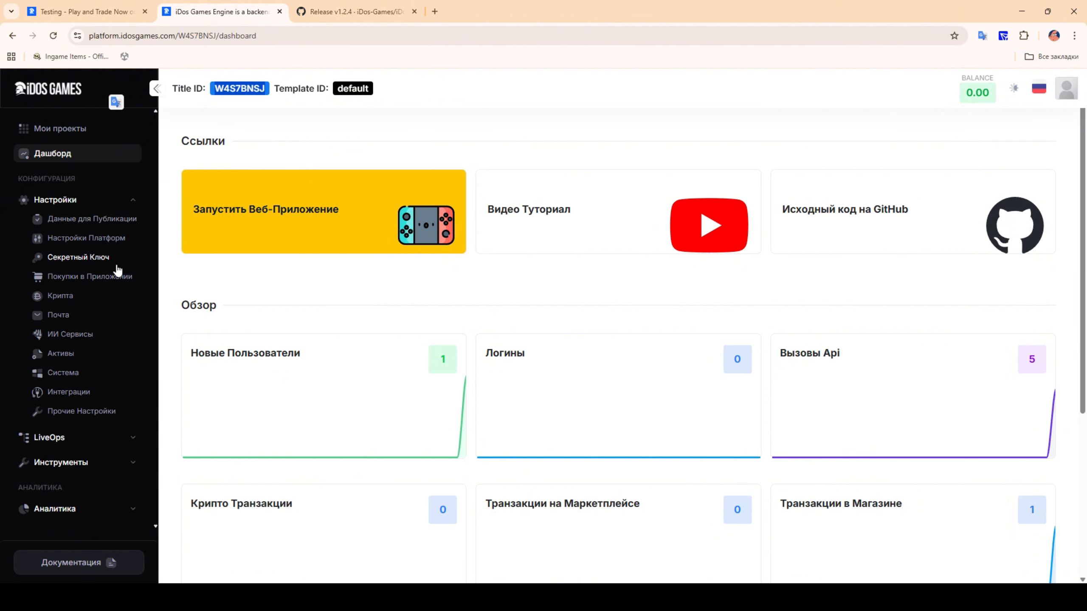
left_click(86, 257)
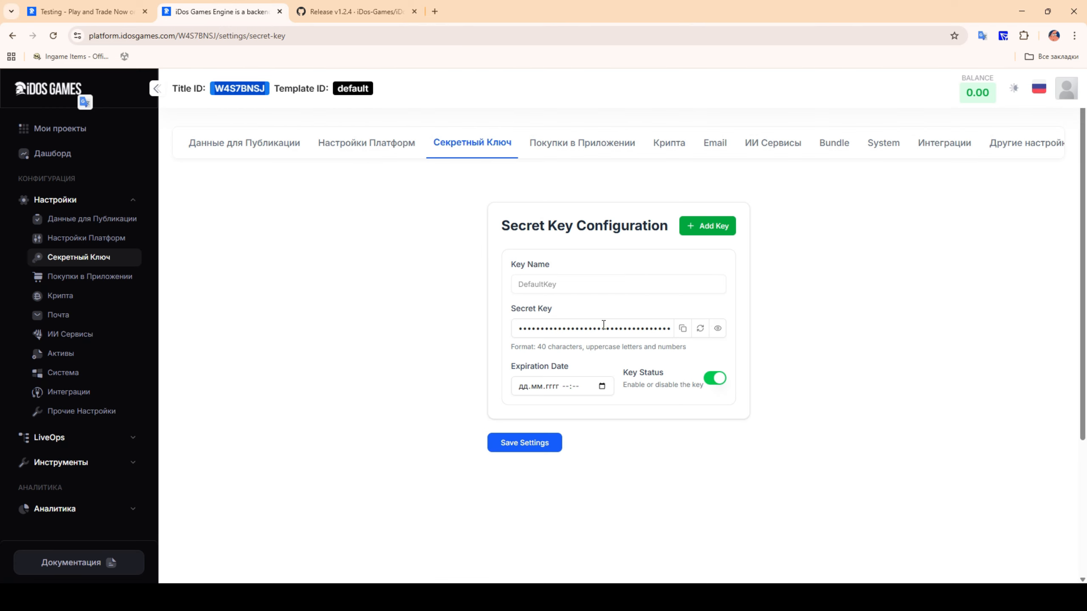
- Try to transfer the selected masked secret key into the Developer Secret Key field of Unity's Server Settings
double_click(620, 327)
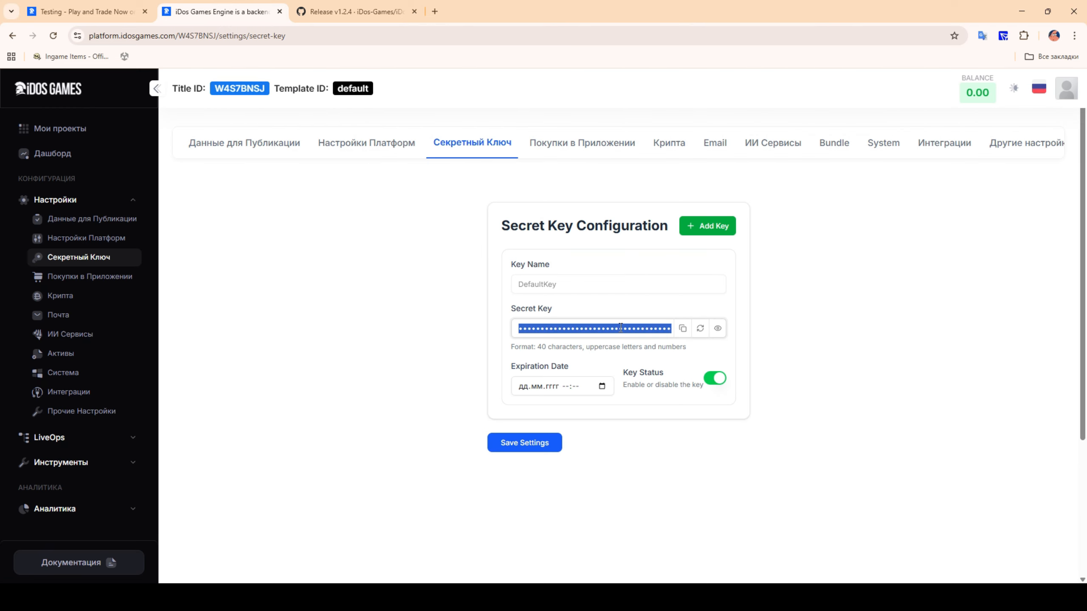
key("alt+Tab")
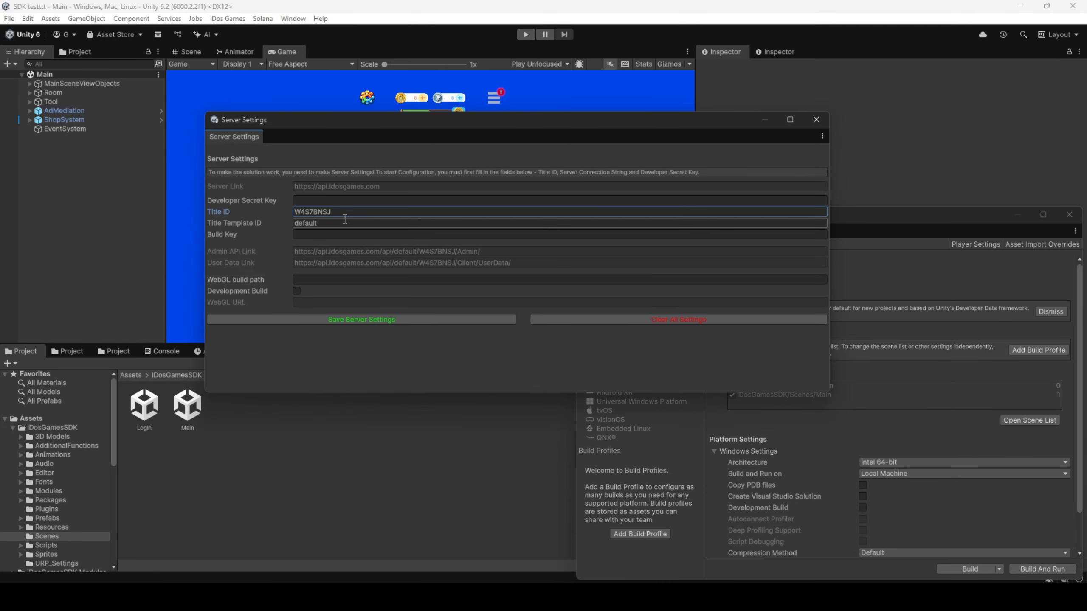
left_click(338, 201)
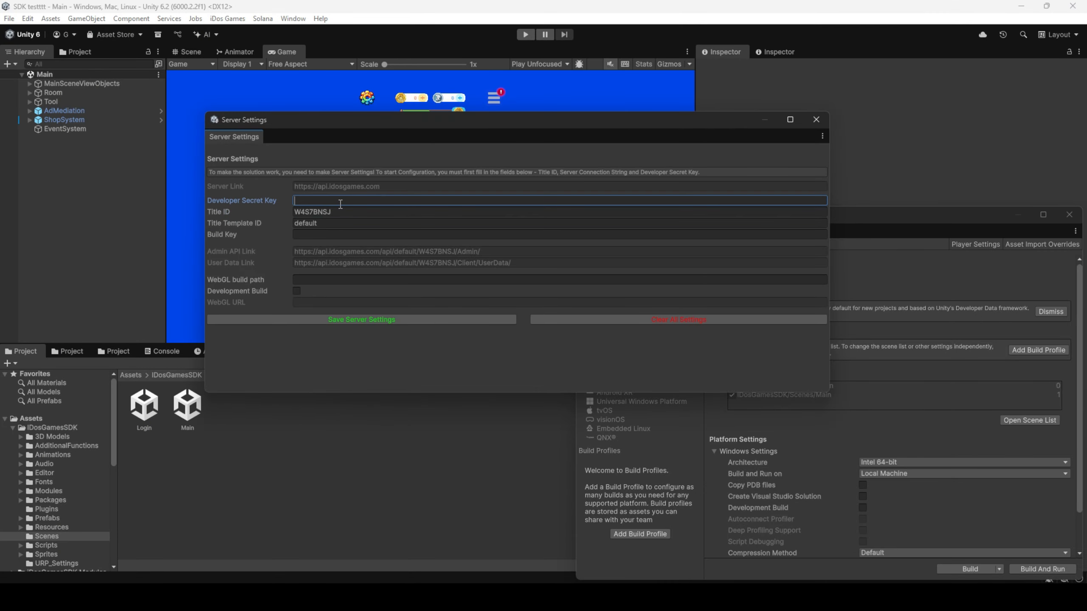
key("ctrl+v")
- Copy the project's secret key from the browser into Unity's Developer Secret Key field and save the server settings
key("alt+Tab")
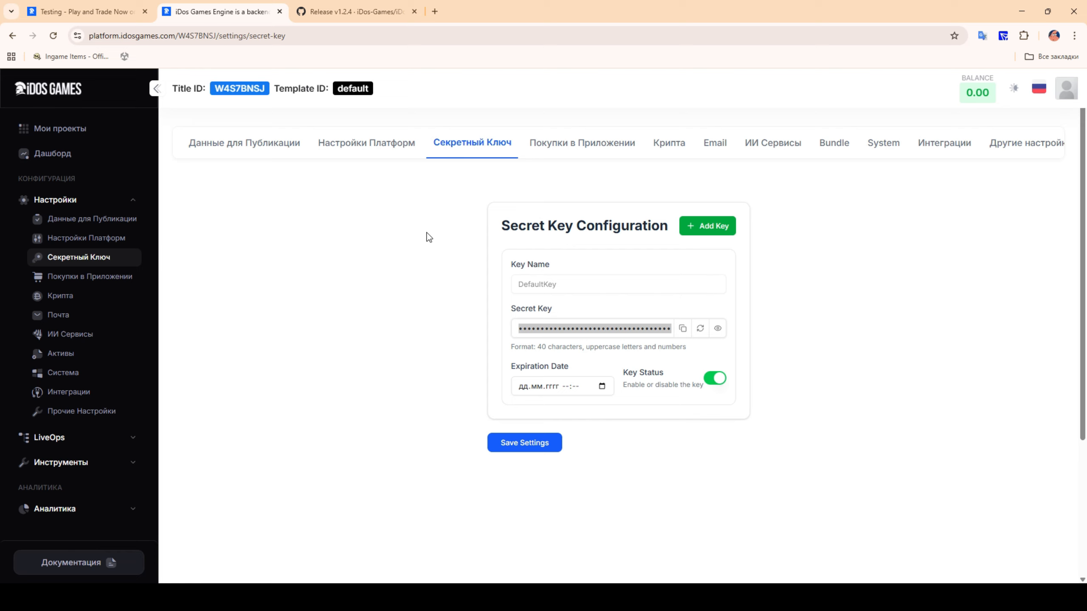
left_click(718, 328)
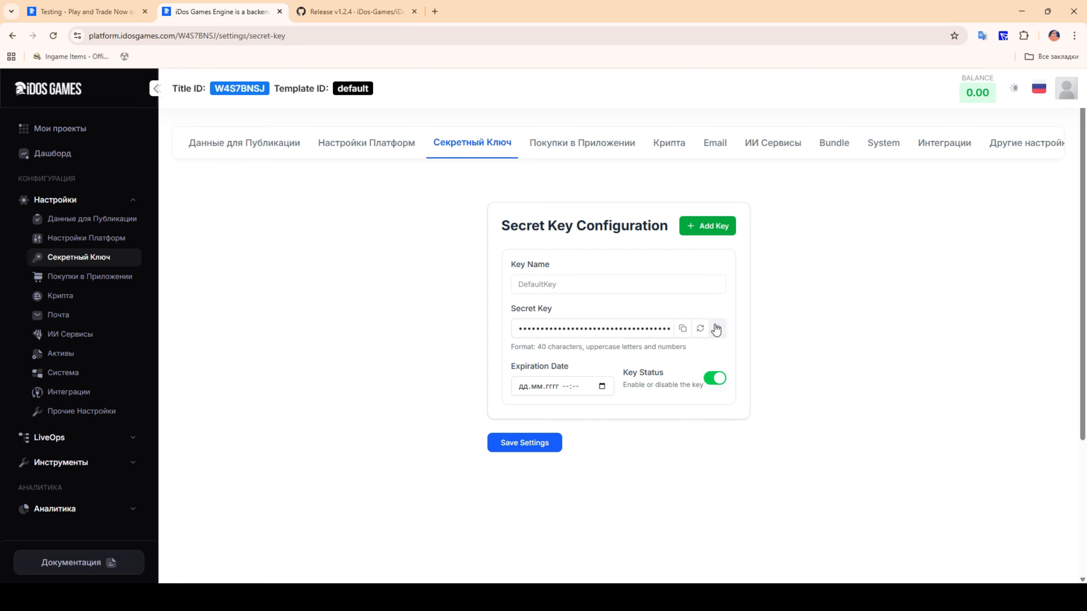
left_click(683, 328)
key("alt+Tab")
key("ctrl+v")
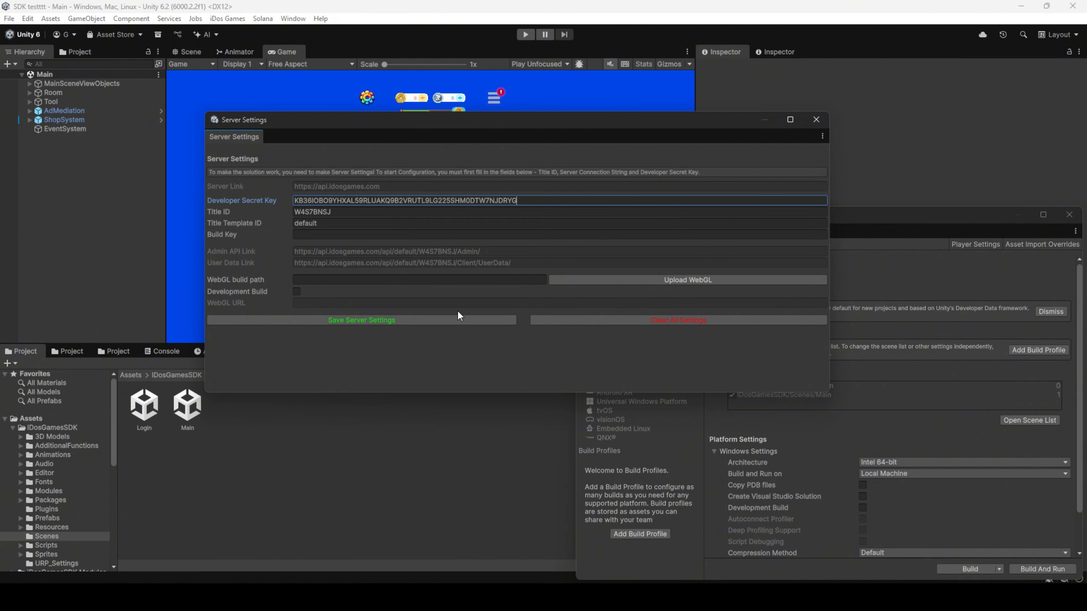
left_click(445, 317)
- Close the Server Settings, Build Profiles and Project Settings windows and show the project's Scenes folder
left_click(816, 120)
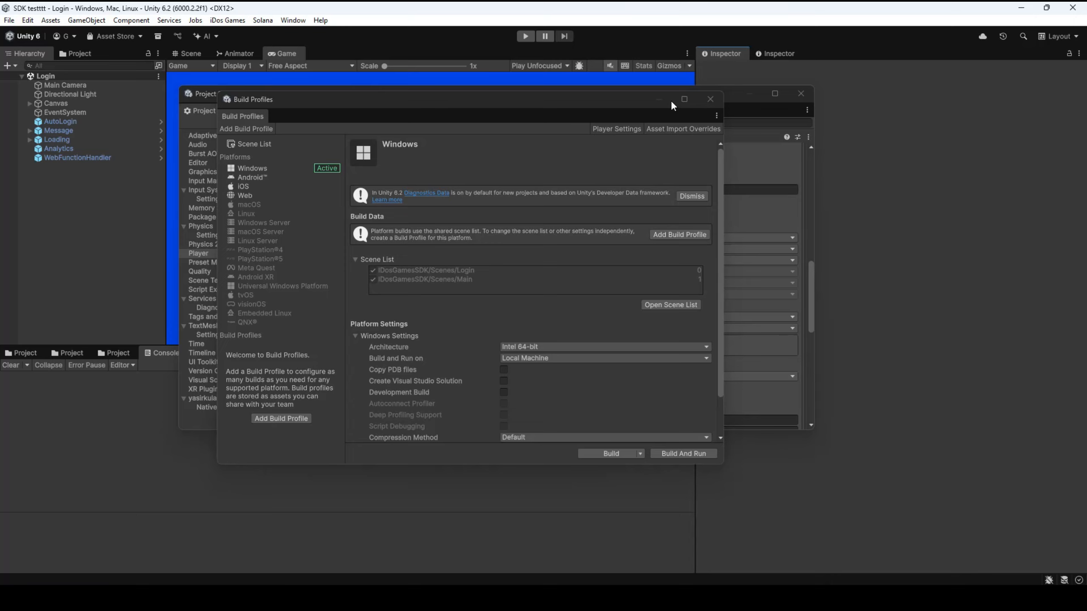
left_click(708, 101)
left_click(814, 88)
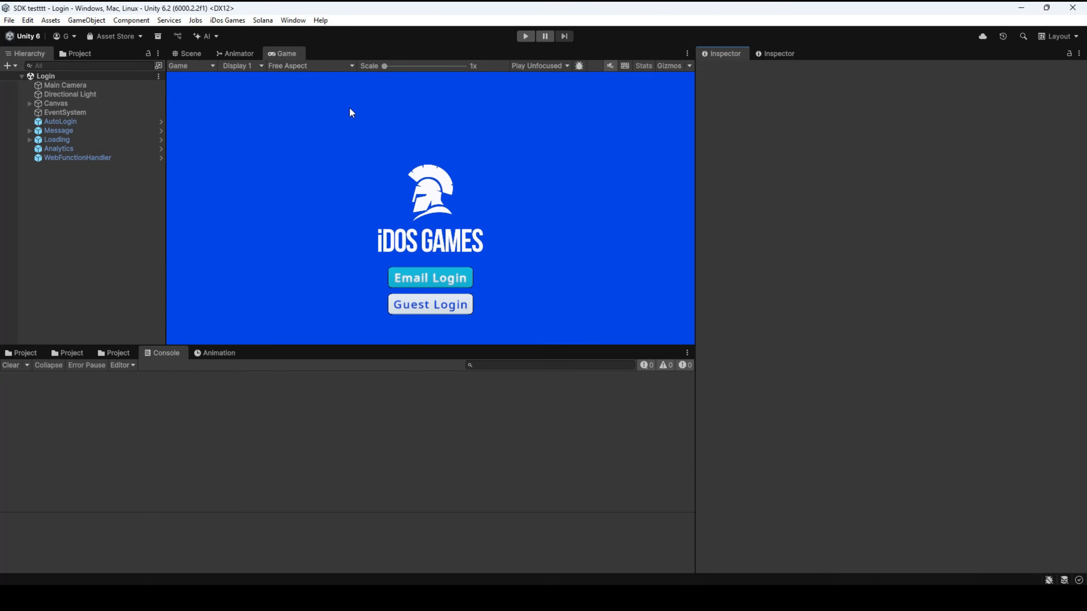
left_click(24, 354)
- Play the Login scene, sign in with Guest Login and enlarge the game view
left_click(526, 37)
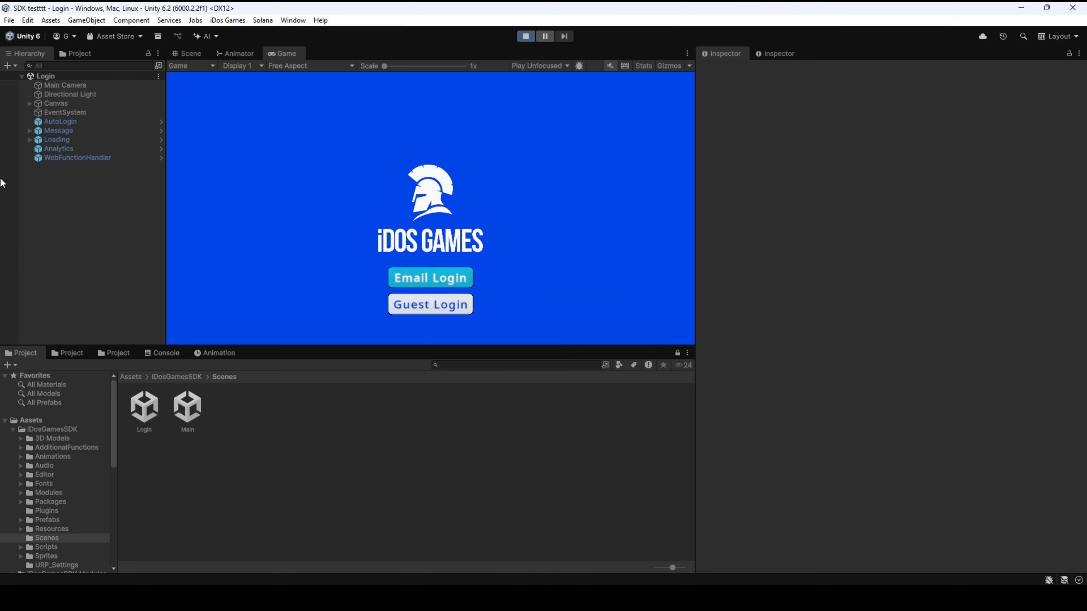
left_click(453, 306)
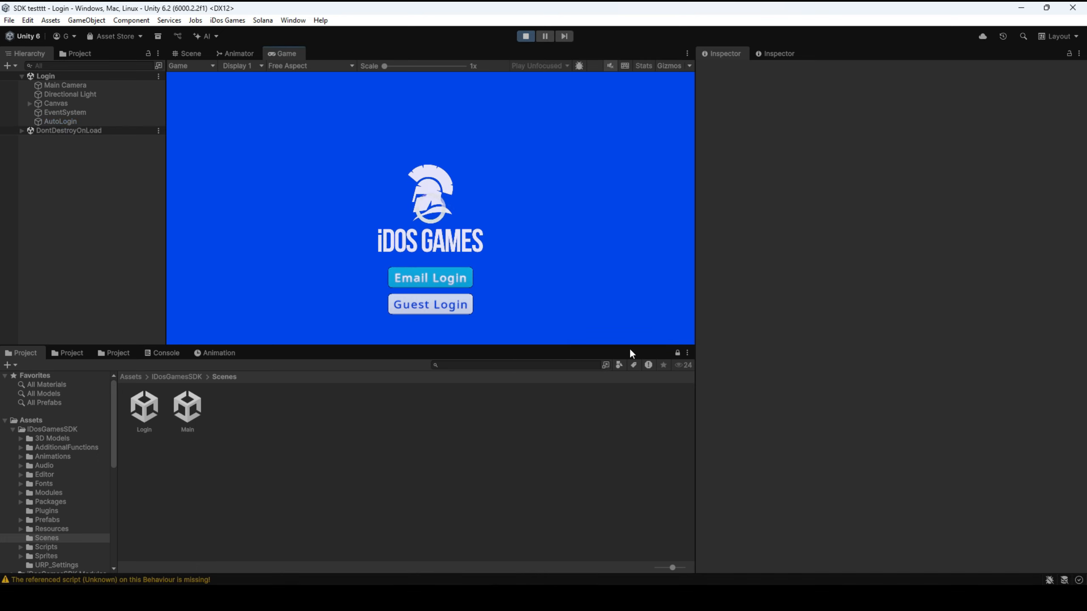
left_click_drag(638, 345, 633, 545)
left_click_drag(695, 437, 835, 411)
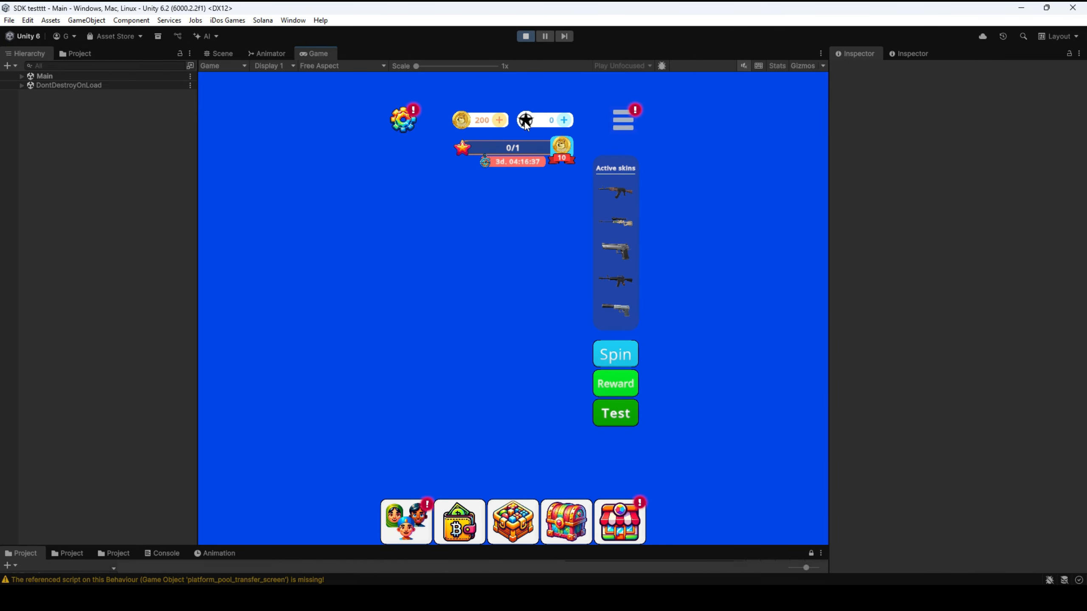
- Reopen the iDos Games Server Settings during play to check the connection fields
left_click(227, 20)
left_click(265, 35)
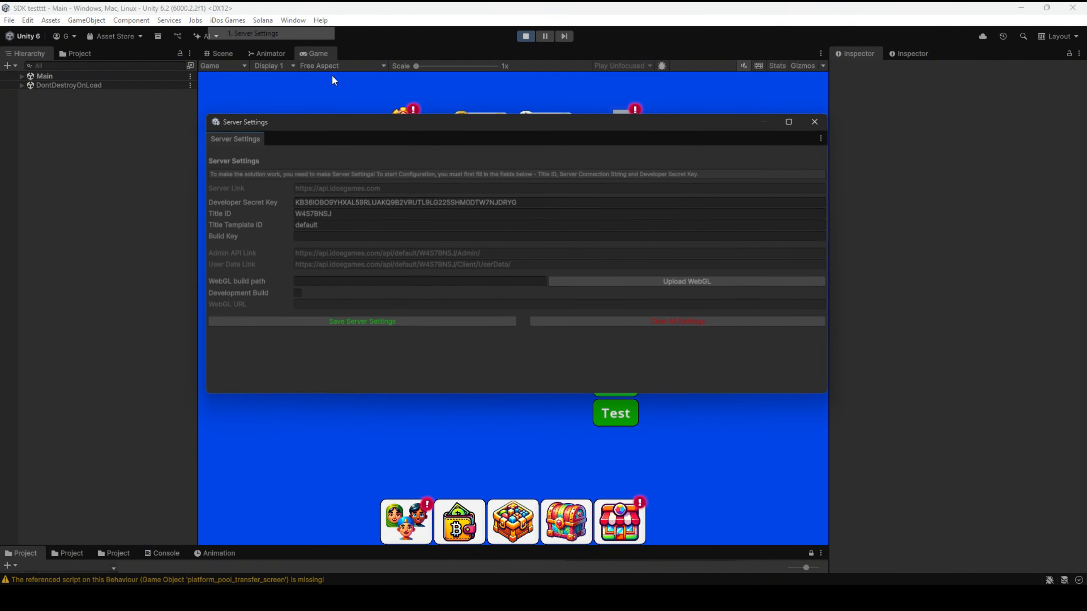
left_click_drag(370, 123, 355, 171)
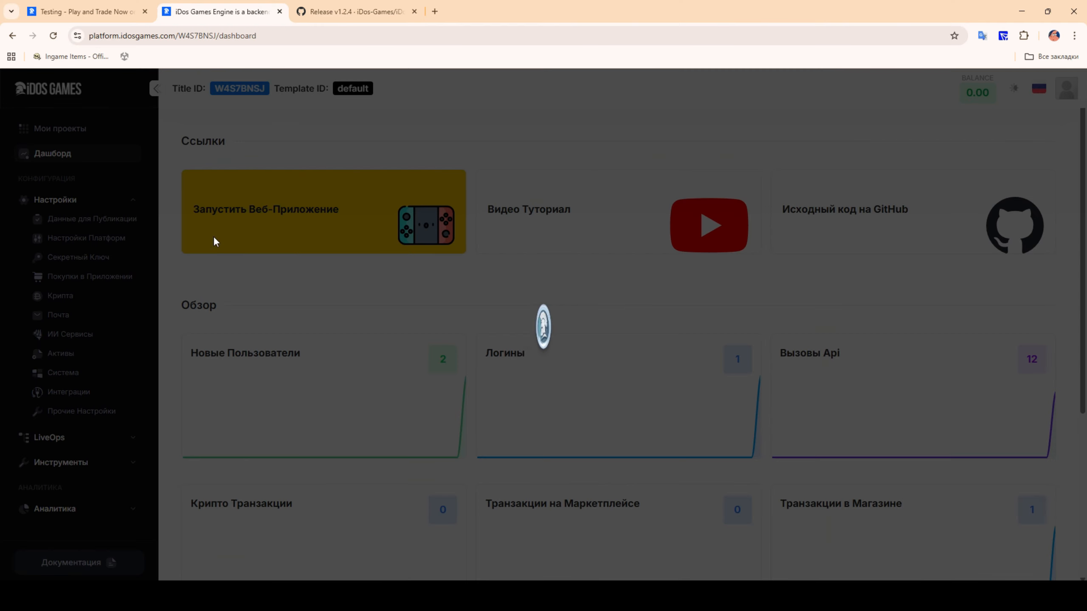
- Review the overview statistics on the project's iDos Games dashboard in the browser
scroll(384, 252, "down", 4)
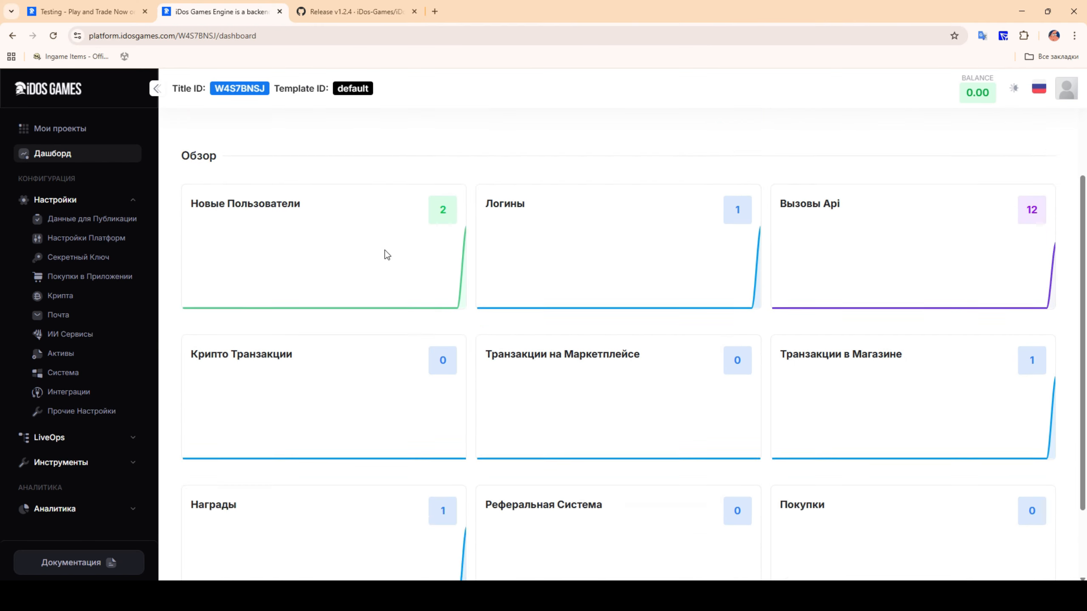
scroll(541, 289, "up", 2)
scroll(594, 340, "down", 4)
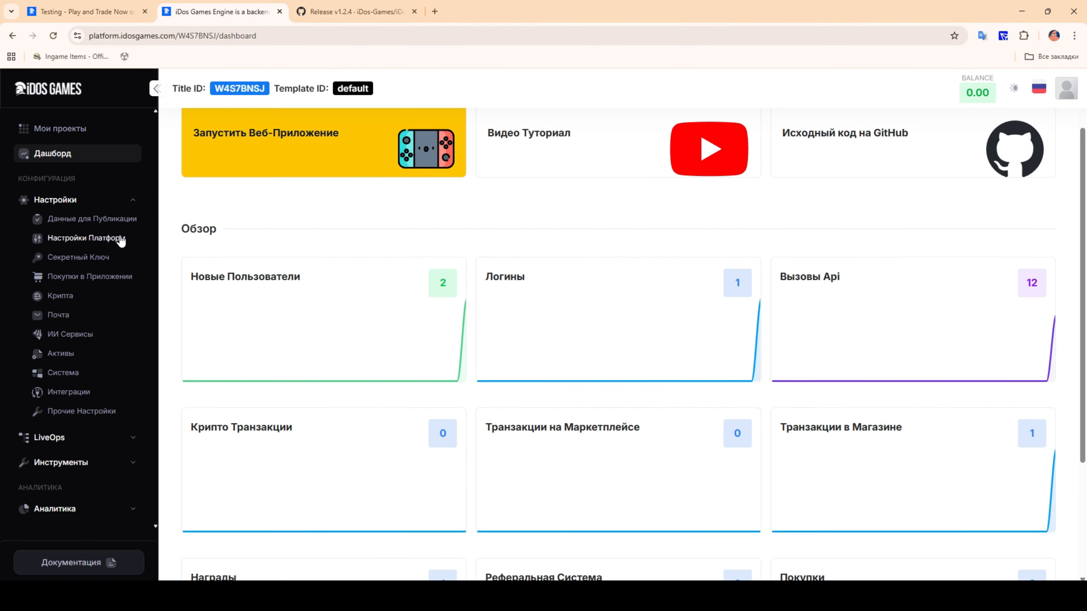
- Look through the project's publishing settings and its platform settings for Web and Google Play
left_click(90, 218)
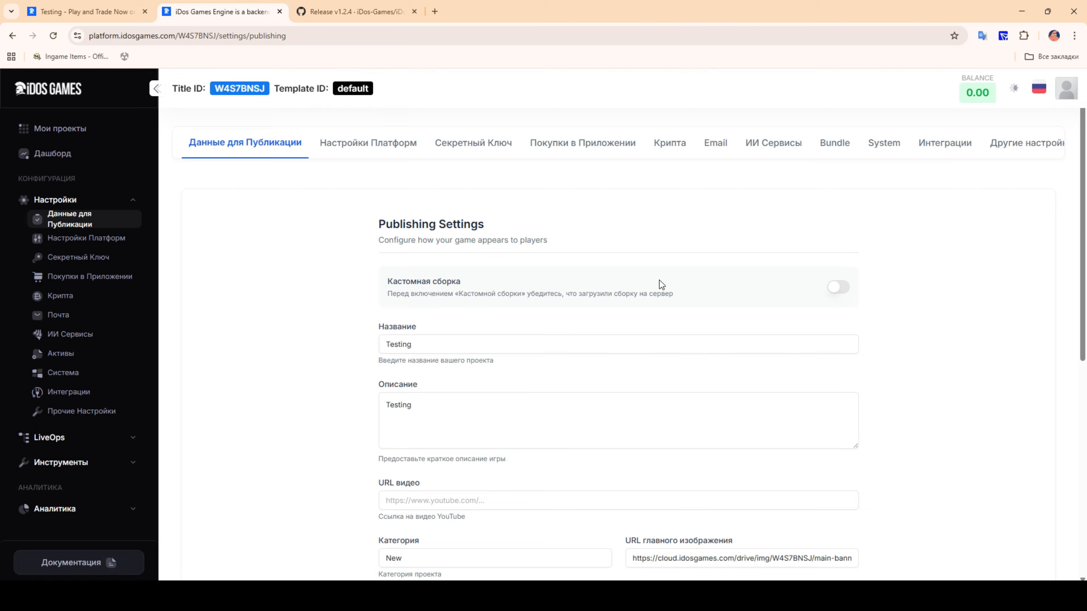
scroll(745, 272, "down", 6)
left_click(86, 237)
scroll(400, 278, "up", 5)
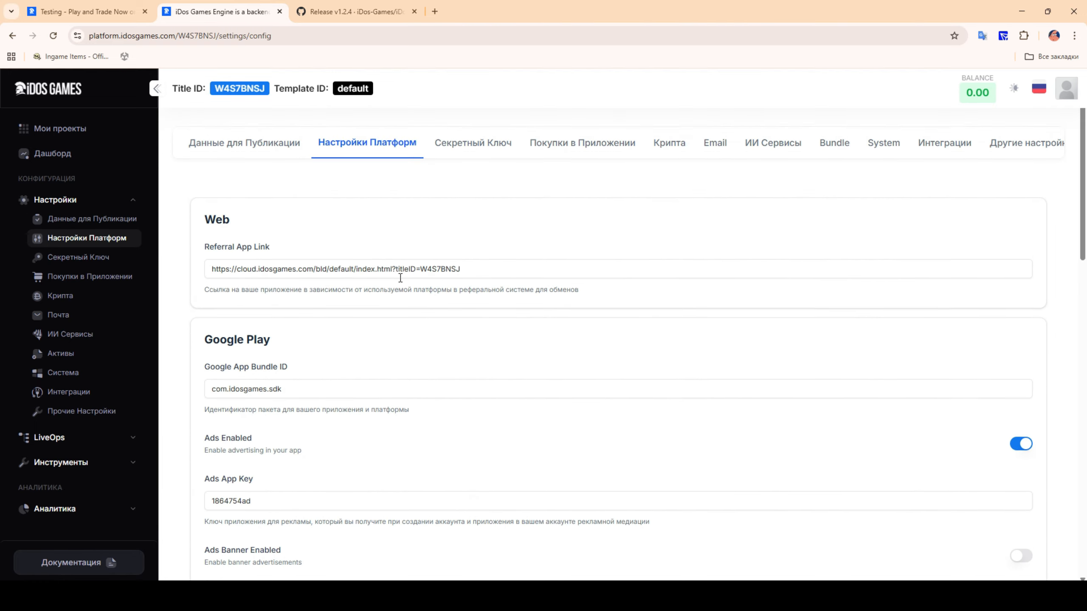
scroll(424, 270, "down", 10)
scroll(442, 292, "up", 10)
- Look through the project's secret key, in-app purchase, crypto and email settings
left_click(79, 257)
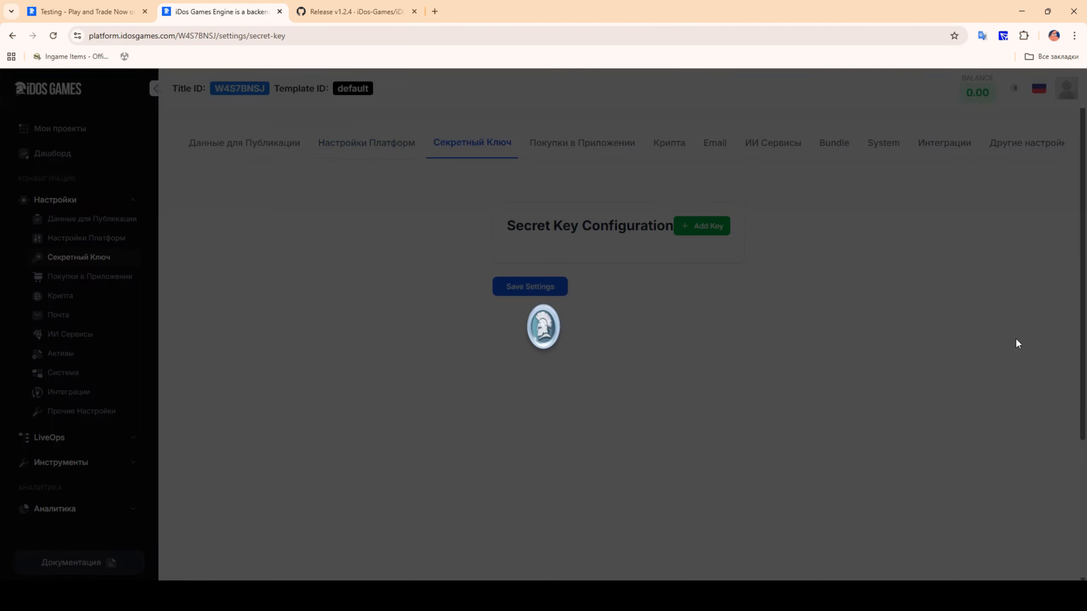
left_click(85, 276)
scroll(526, 260, "down", 5)
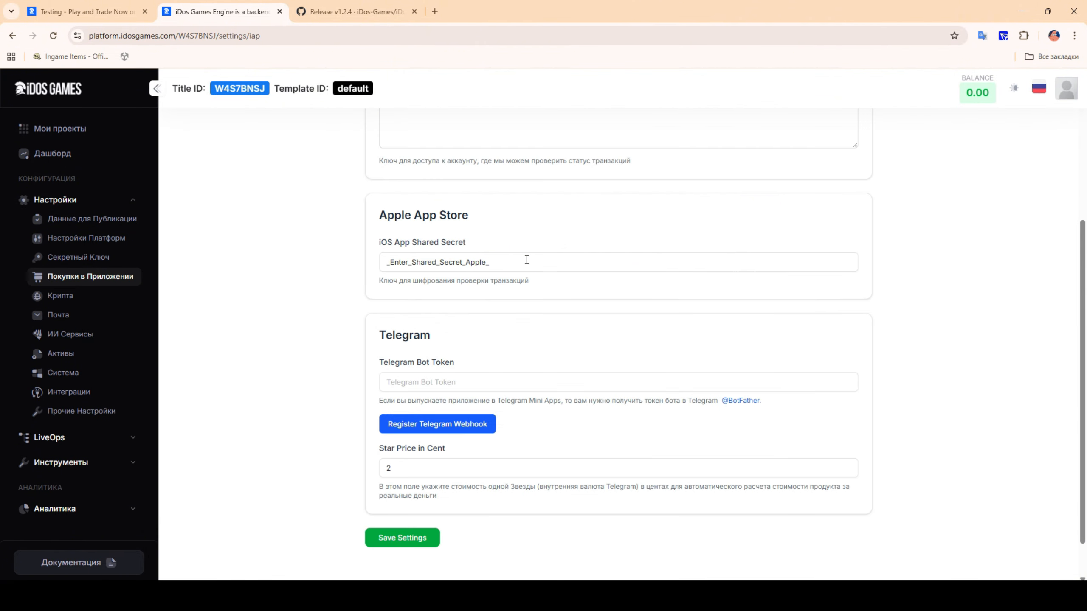
left_click(60, 295)
scroll(920, 292, "down", 10)
left_click(58, 315)
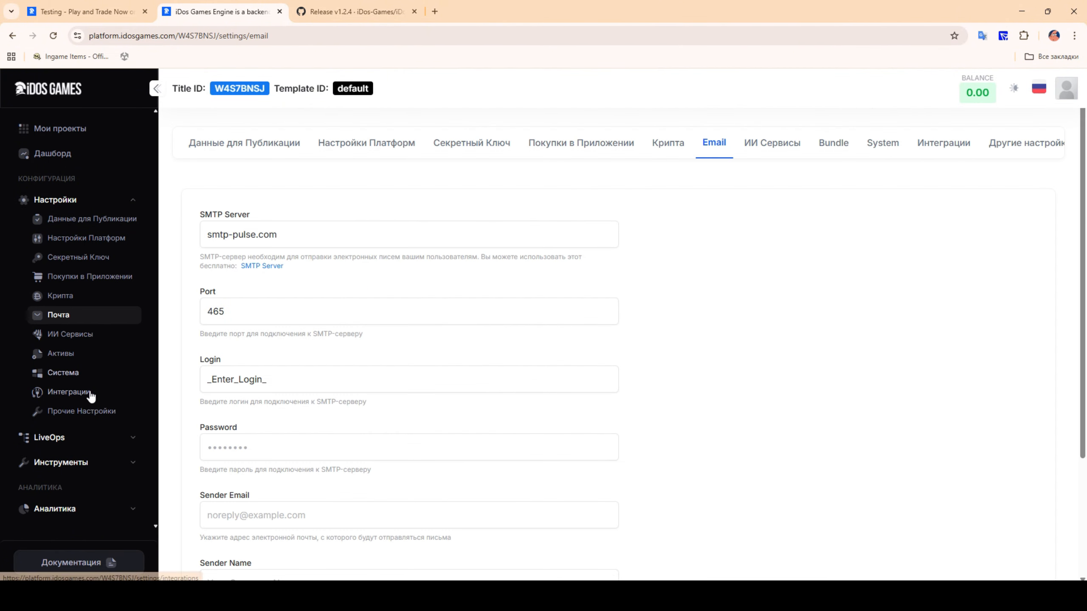
- Look through the LiveOps pages for project configuration, project data and users
left_click(66, 437)
left_click(109, 244)
scroll(585, 168, "down", 10)
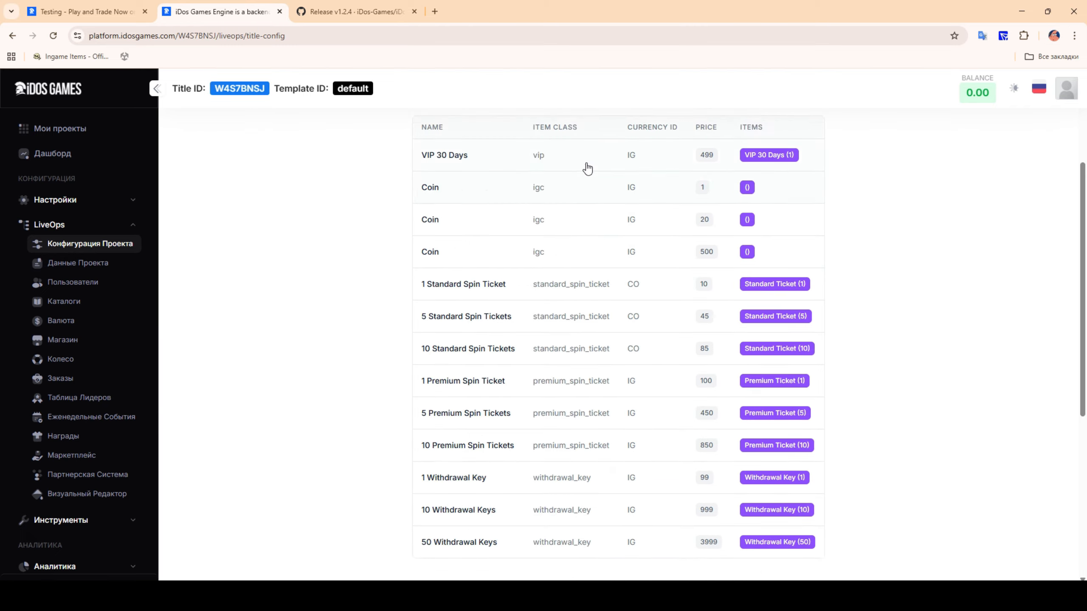
left_click(88, 265)
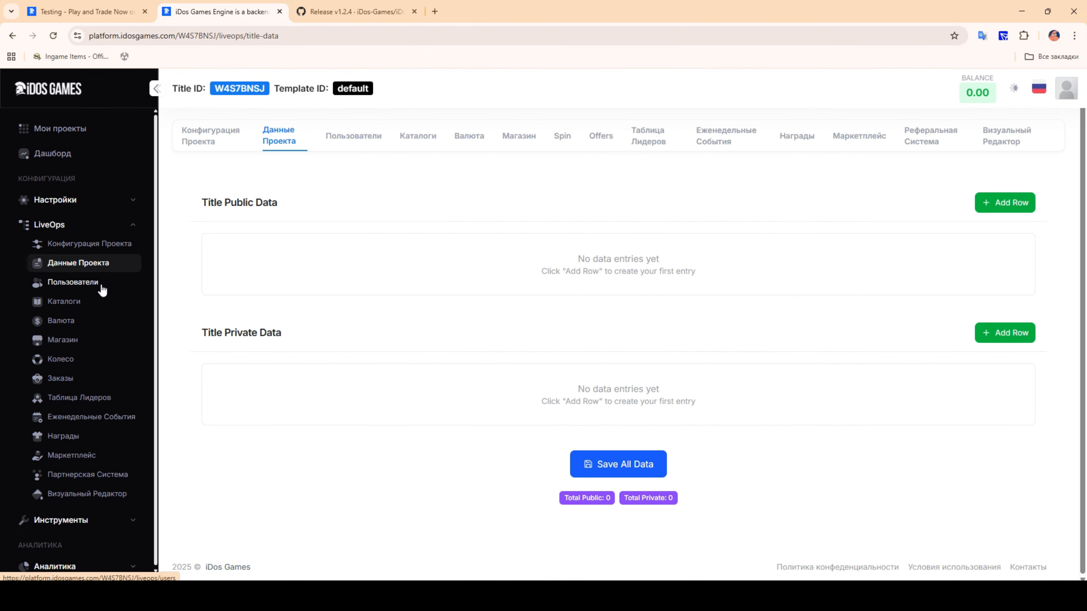
left_click(72, 282)
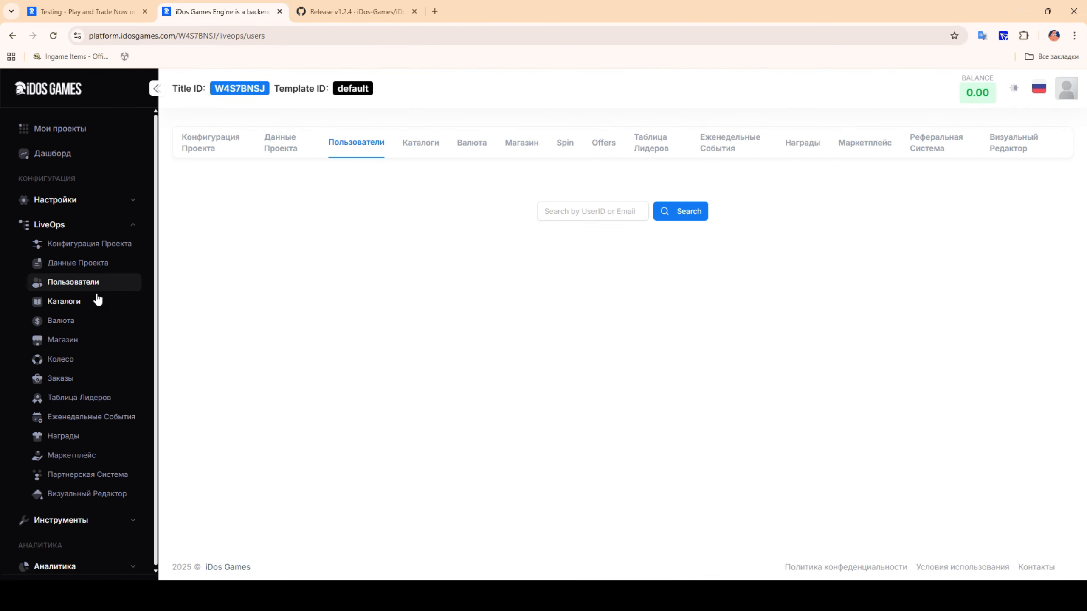
- Examine the Item, Primary, Chest and Spin catalogs with their drop tables, and the list of virtual currencies
left_click(77, 303)
left_click(357, 262)
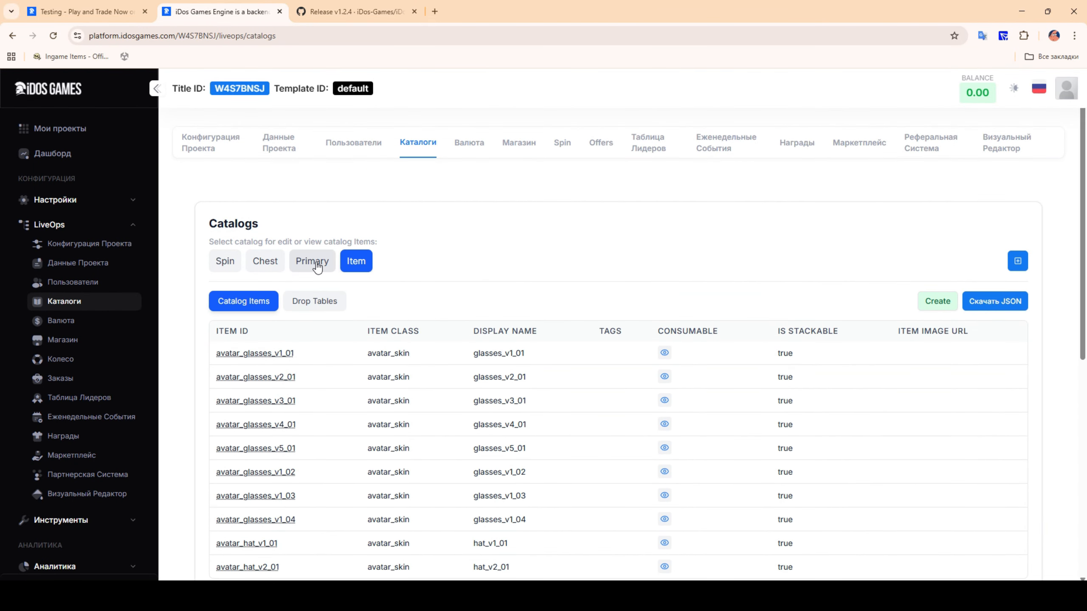
left_click(322, 309)
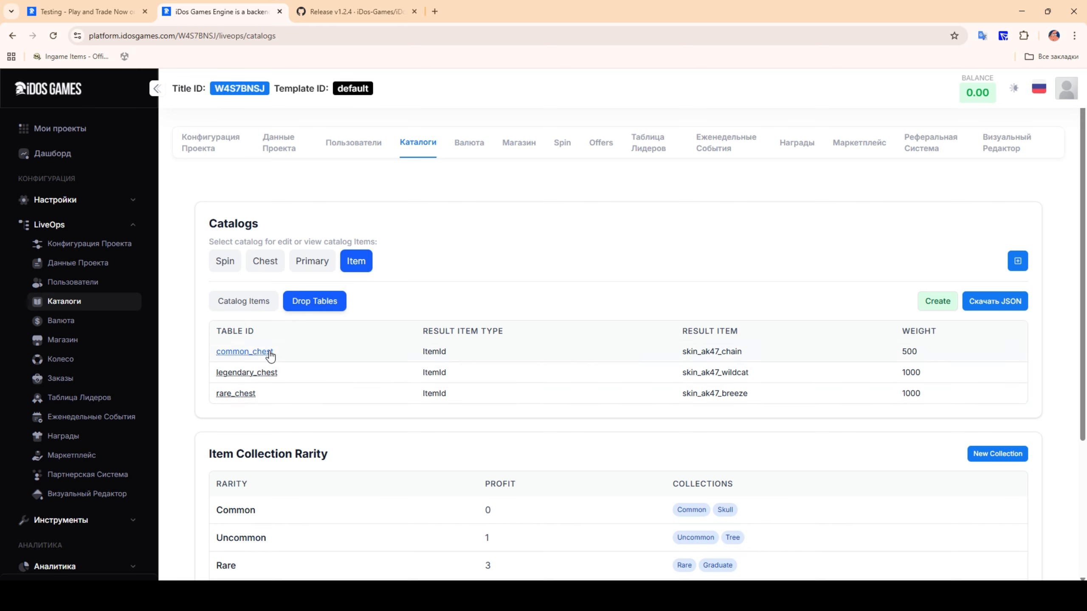
left_click(330, 262)
left_click(268, 262)
left_click(231, 262)
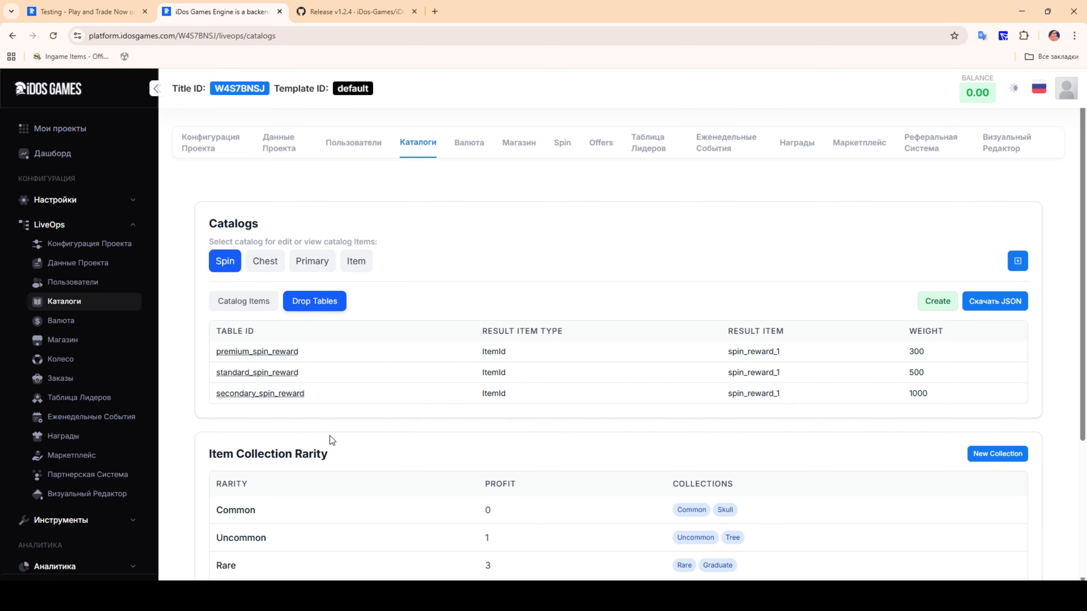
scroll(385, 406, "down", 5)
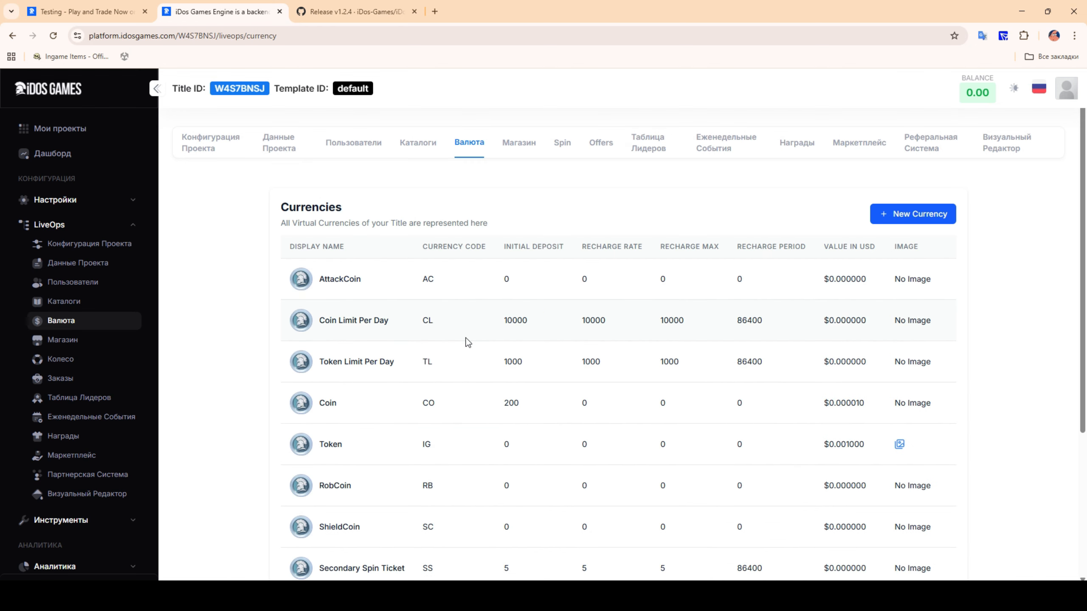
scroll(468, 343, "down", 1)
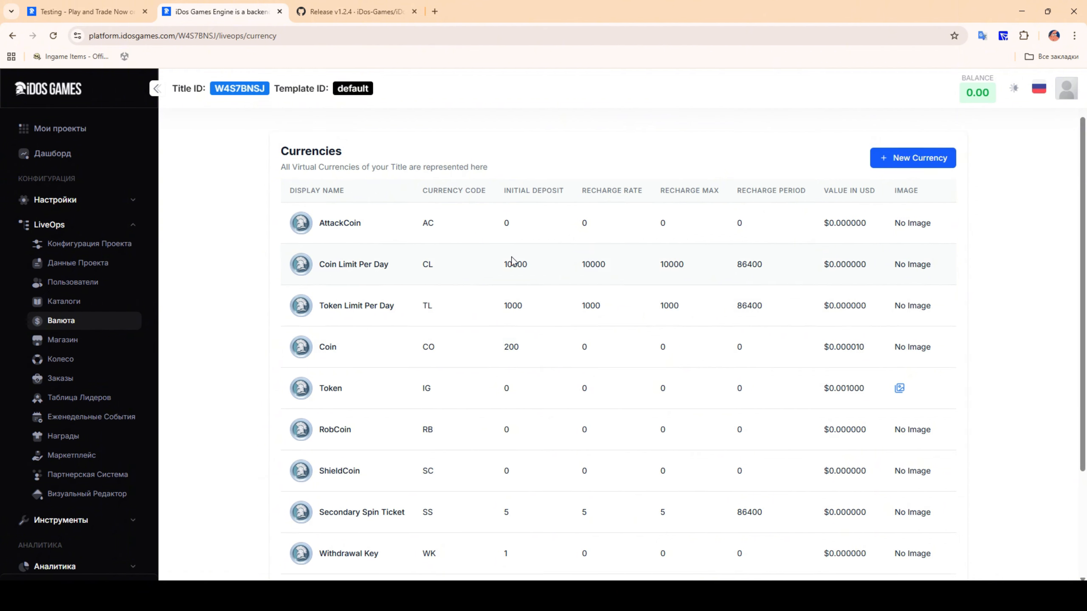
- Compare the project's virtual currencies list with the currency counters shown in the published Testing game
scroll(525, 428, "up", 1)
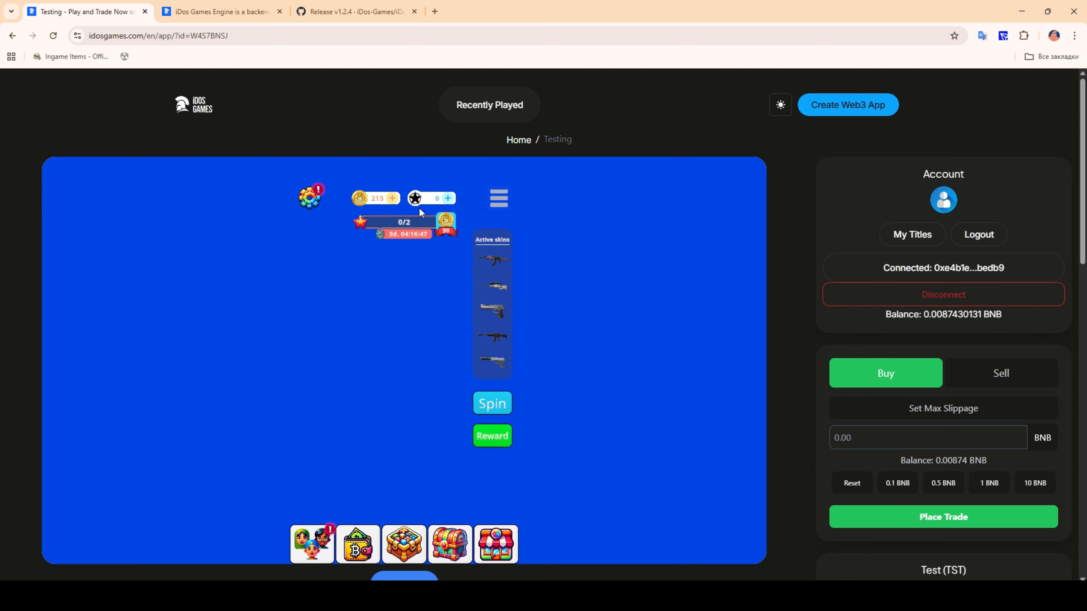
left_click(219, 12)
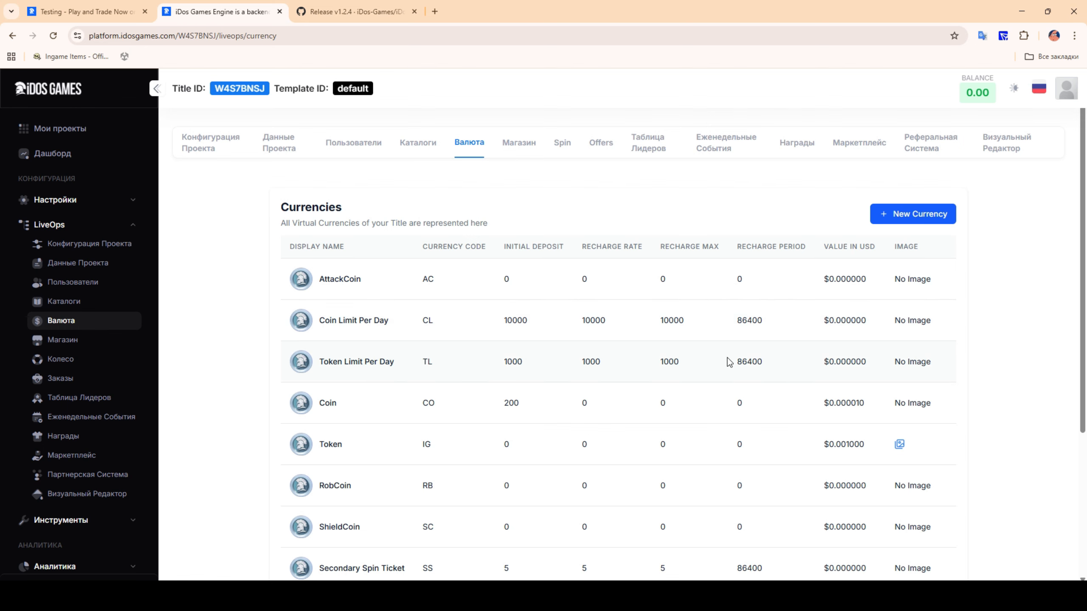
scroll(444, 255, "down", 1)
scroll(425, 359, "up", 1)
scroll(423, 343, "down", 2)
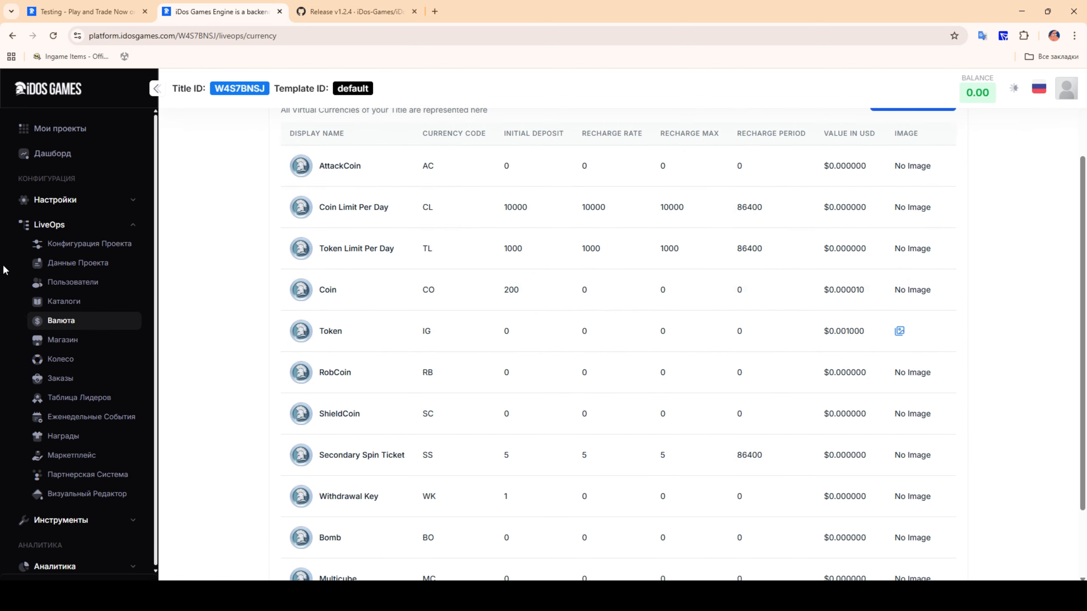
- Look through the LiveOps pages for the shop, spin wheel, leaderboards and weekly events
left_click(62, 340)
scroll(552, 214, "down", 5)
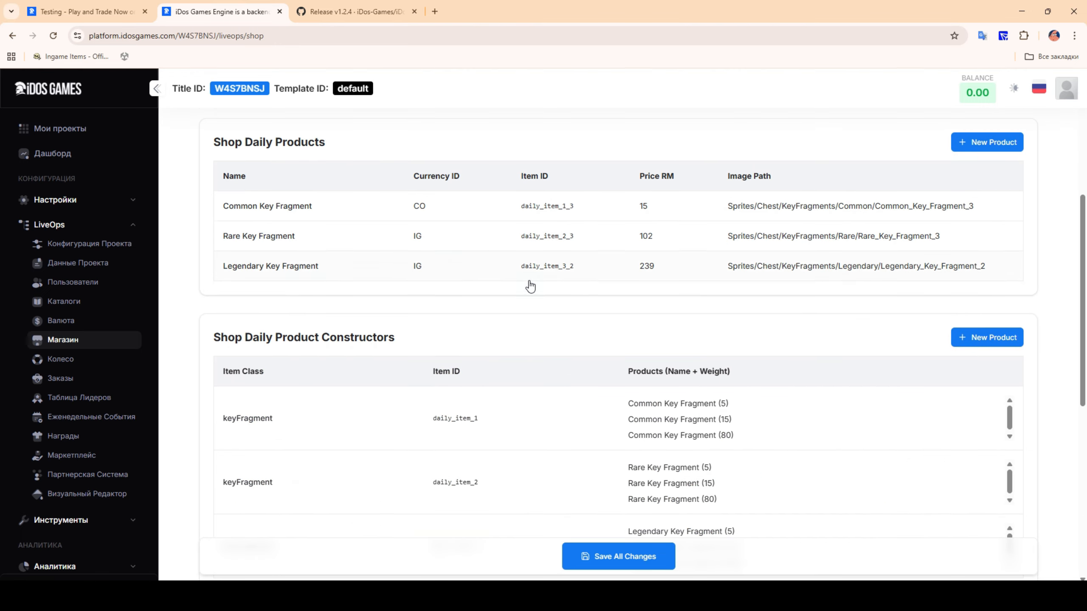
left_click(64, 359)
left_click(86, 397)
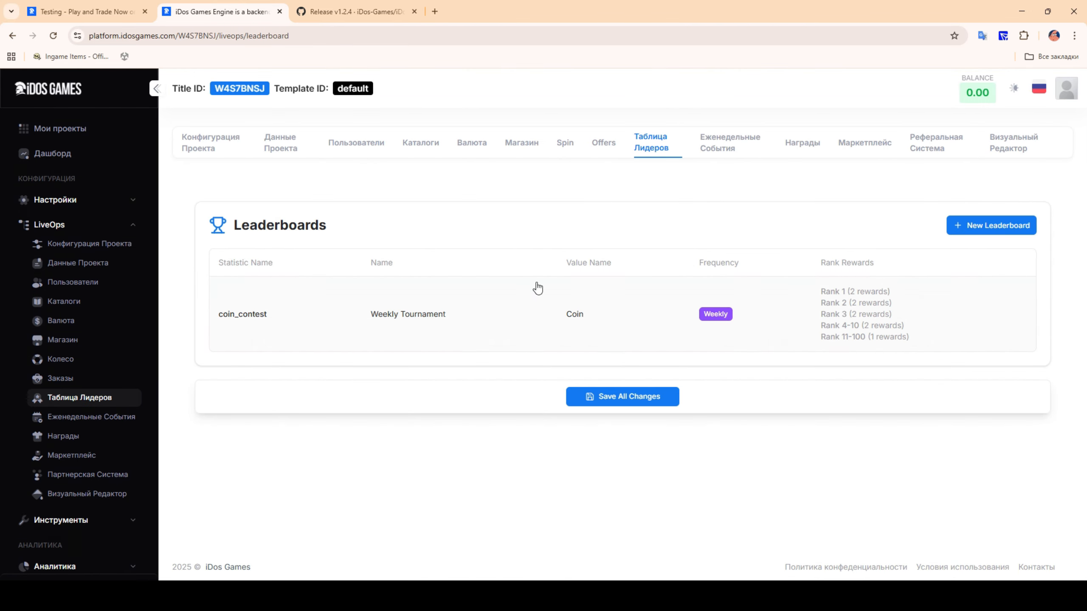
left_click(91, 417)
scroll(107, 441, "down", 4)
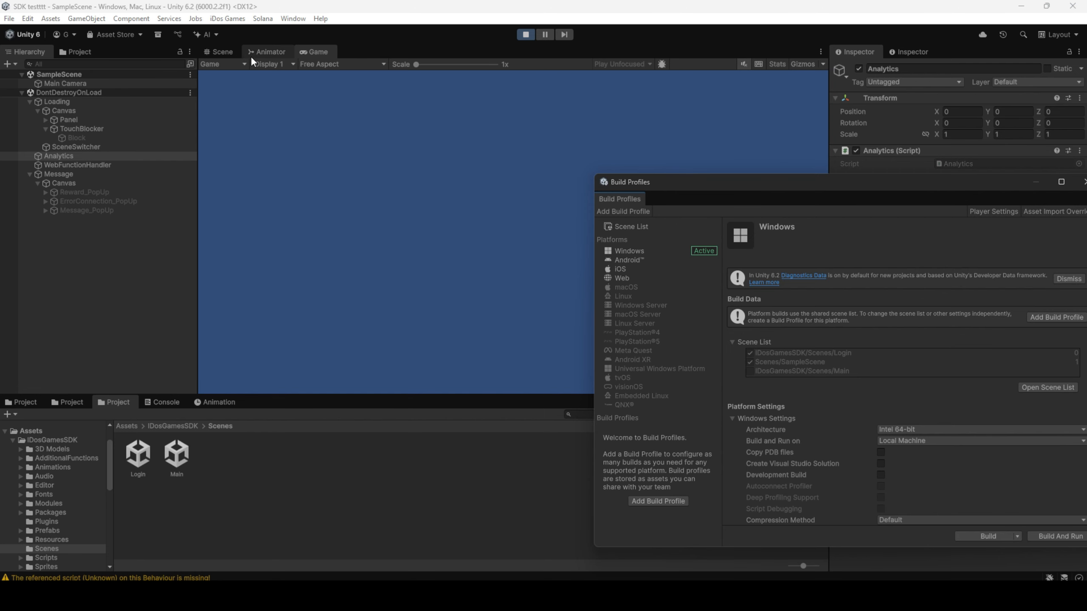
- In Unity, stop play mode and open the Main scene from the IDosGamesSDK Scenes folder
left_click(218, 51)
left_click_drag(689, 187, 670, 448)
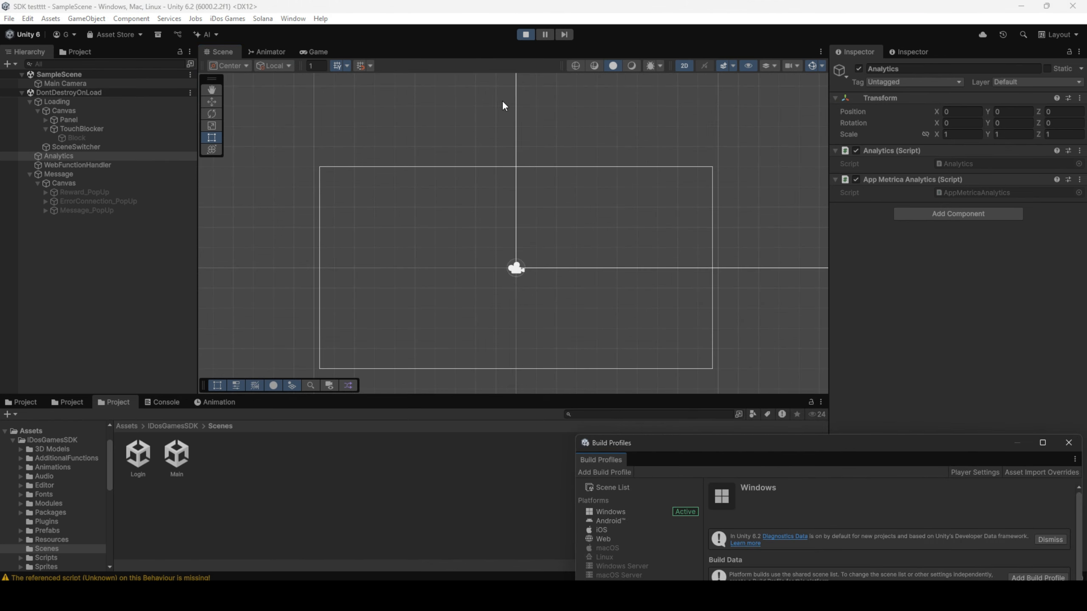
left_click(526, 37)
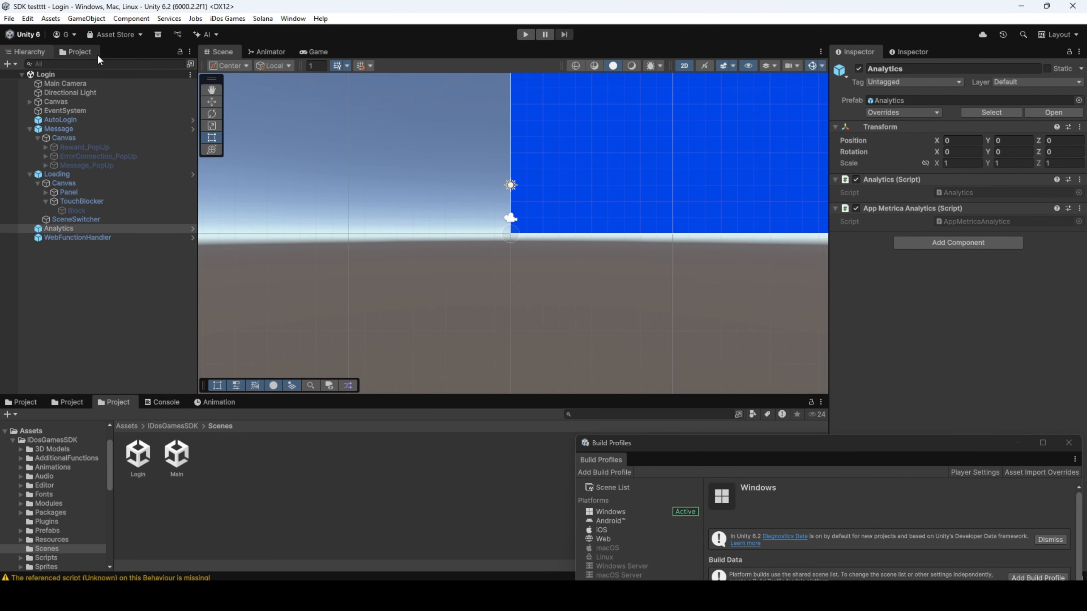
double_click(176, 454)
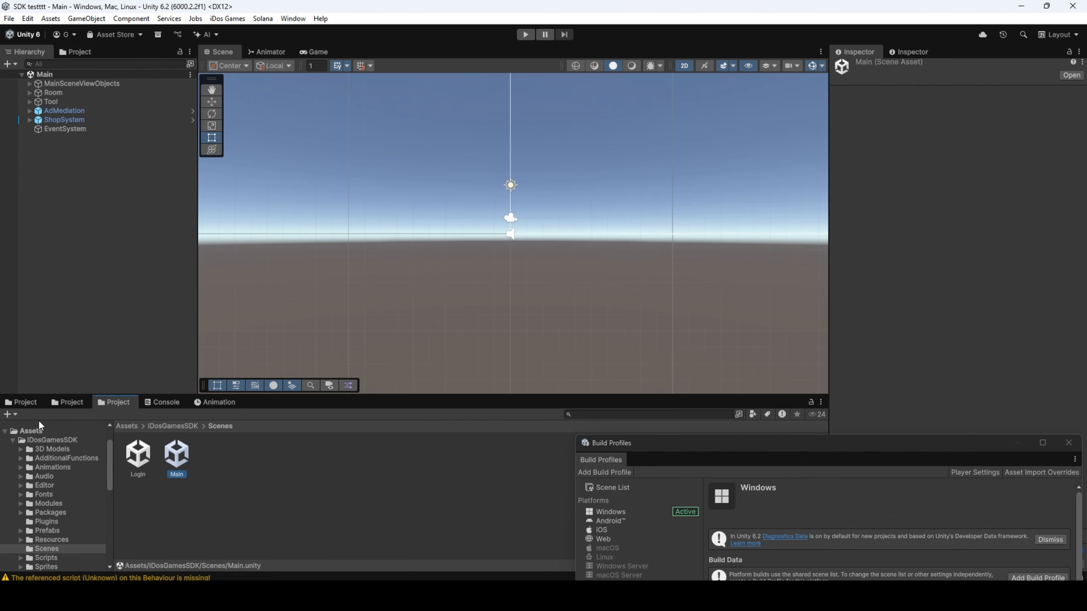
- Add a UI Image under the Windows object of the Main Canvas in MainSceneViewObjects
double_click(92, 83)
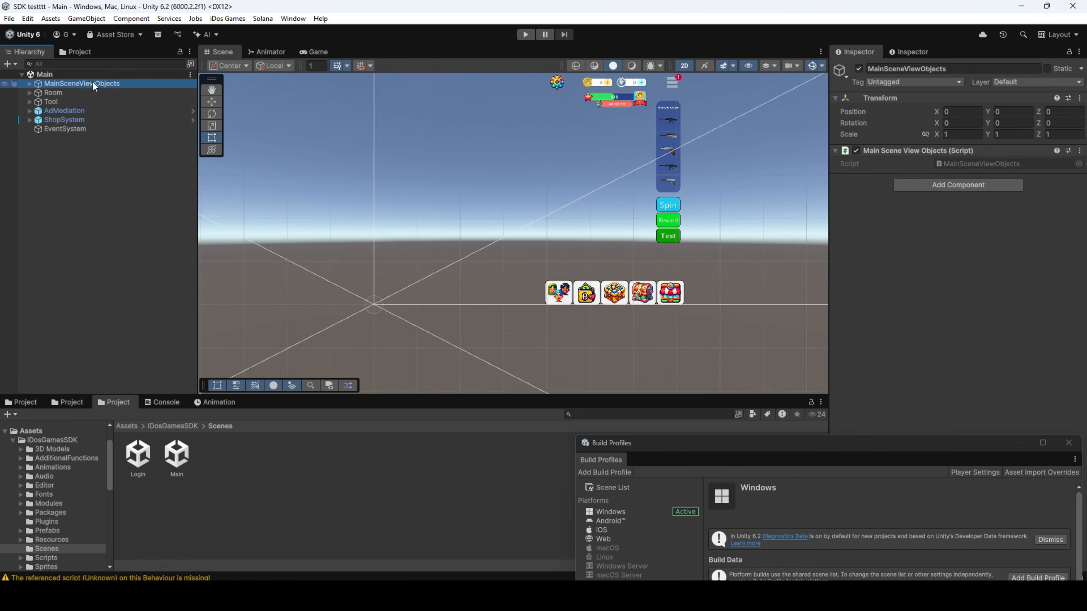
left_click(30, 84)
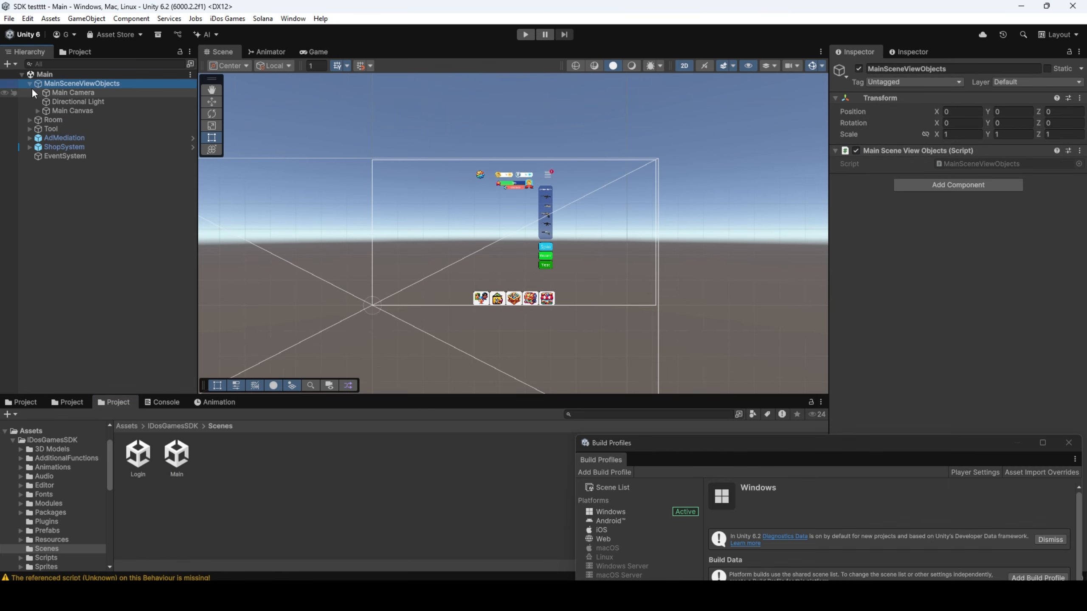
left_click(38, 110)
left_click(71, 112)
left_click(45, 156)
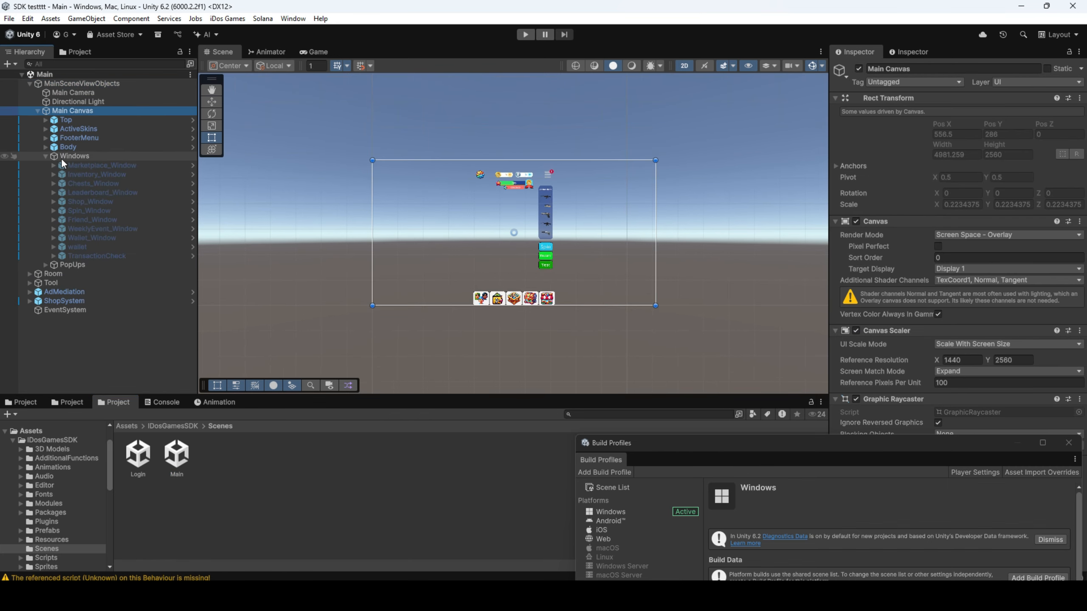
left_click(92, 157)
right_click(92, 157)
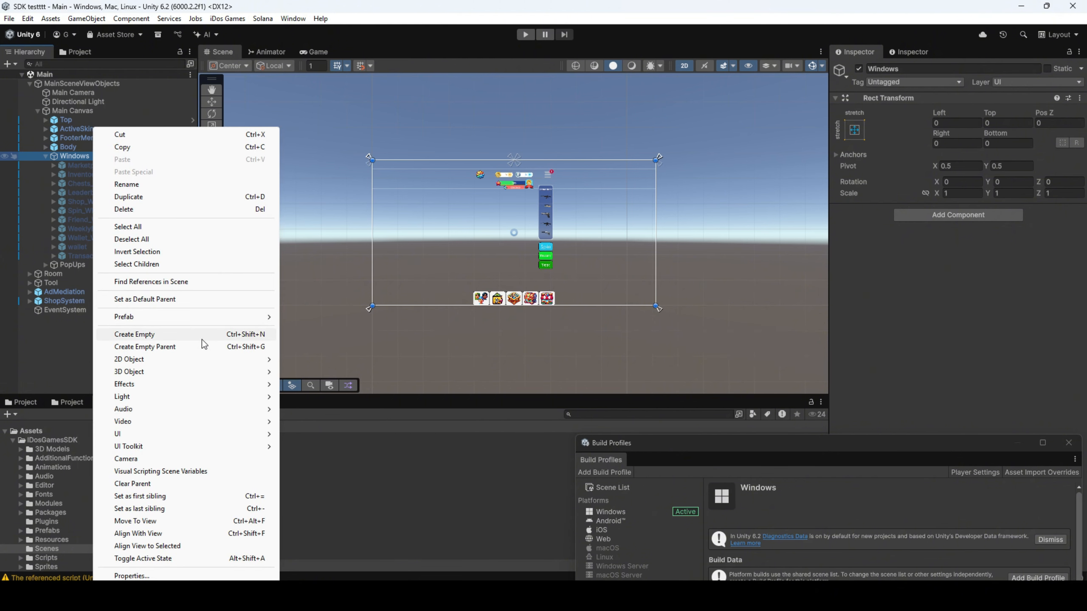
mouse_move(199, 436)
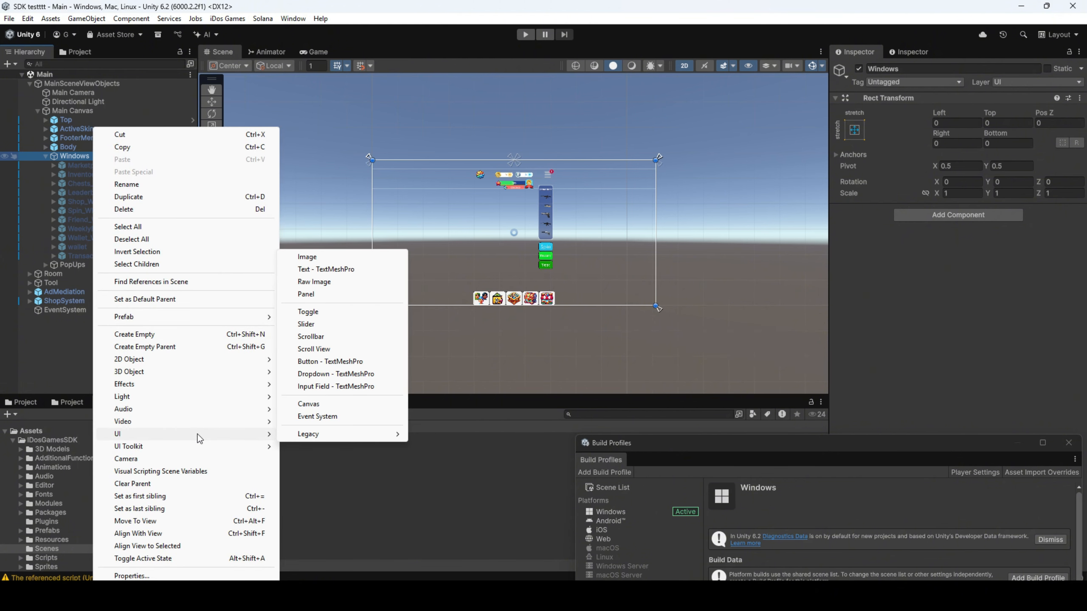
left_click(357, 259)
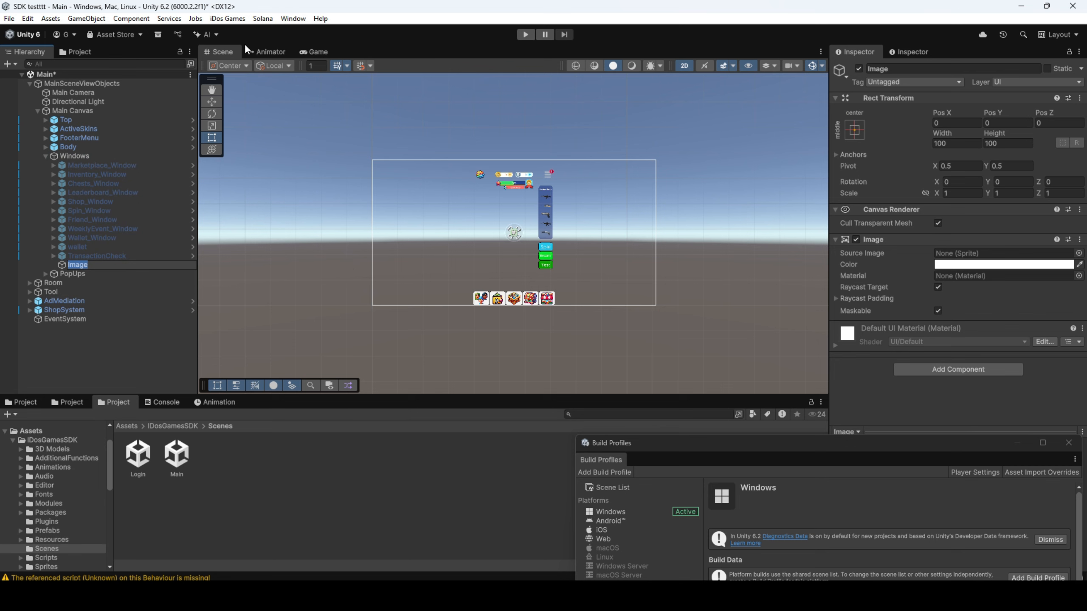
- Assign the bnb sprite as the new Image's source image
left_click(315, 52)
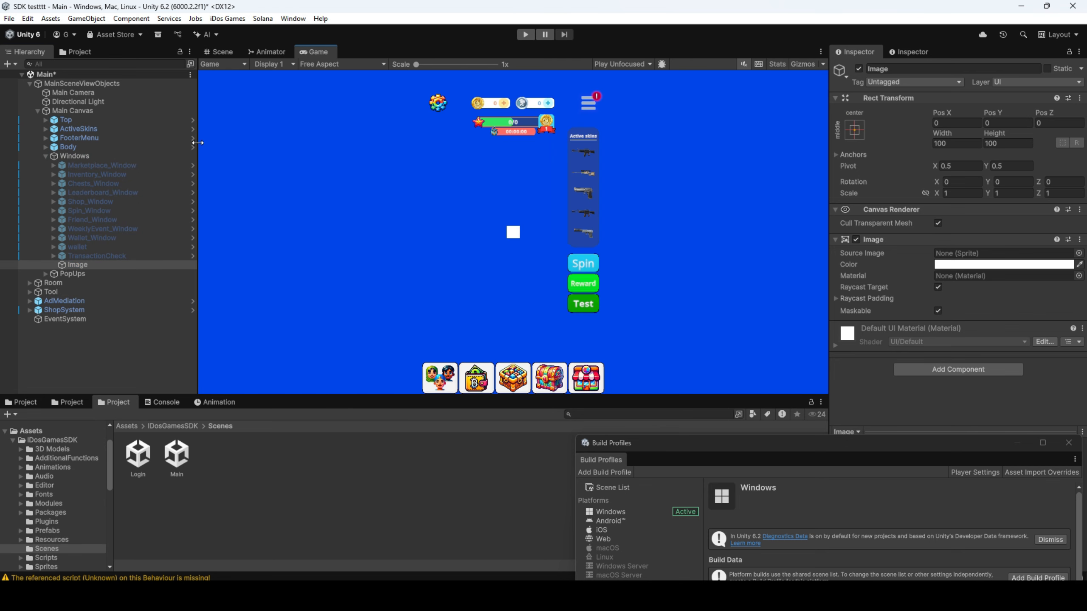
left_click(1079, 253)
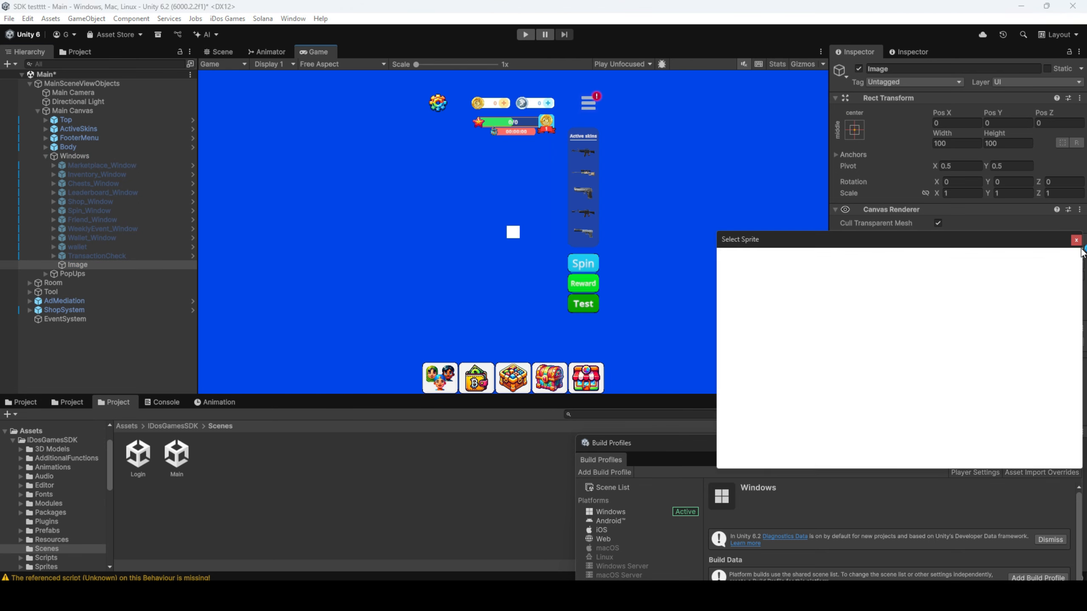
scroll(899, 343, "down", 2)
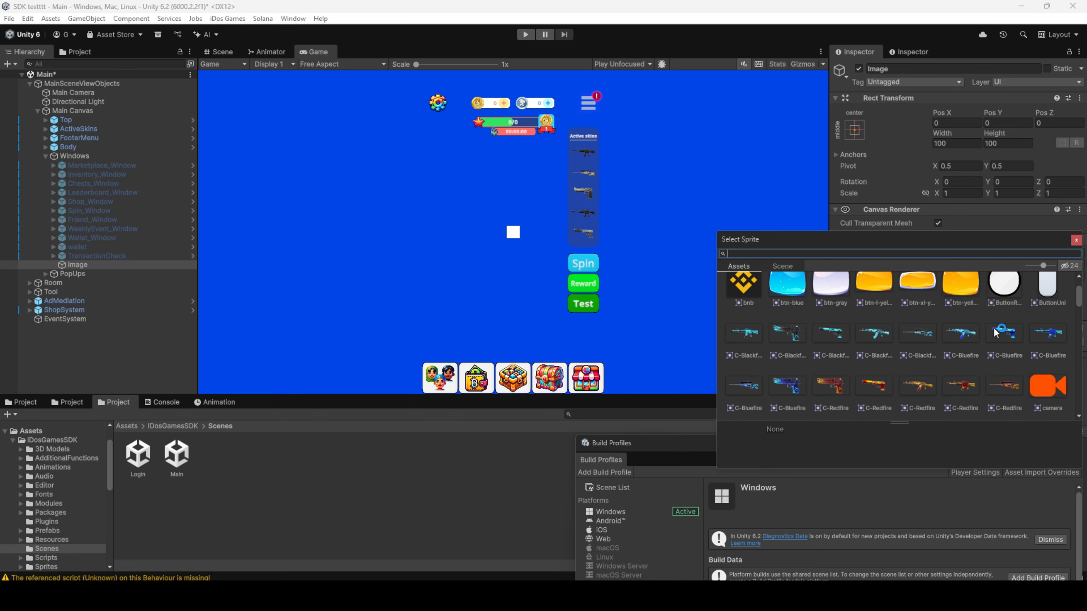
scroll(727, 325, "up", 2)
double_click(744, 348)
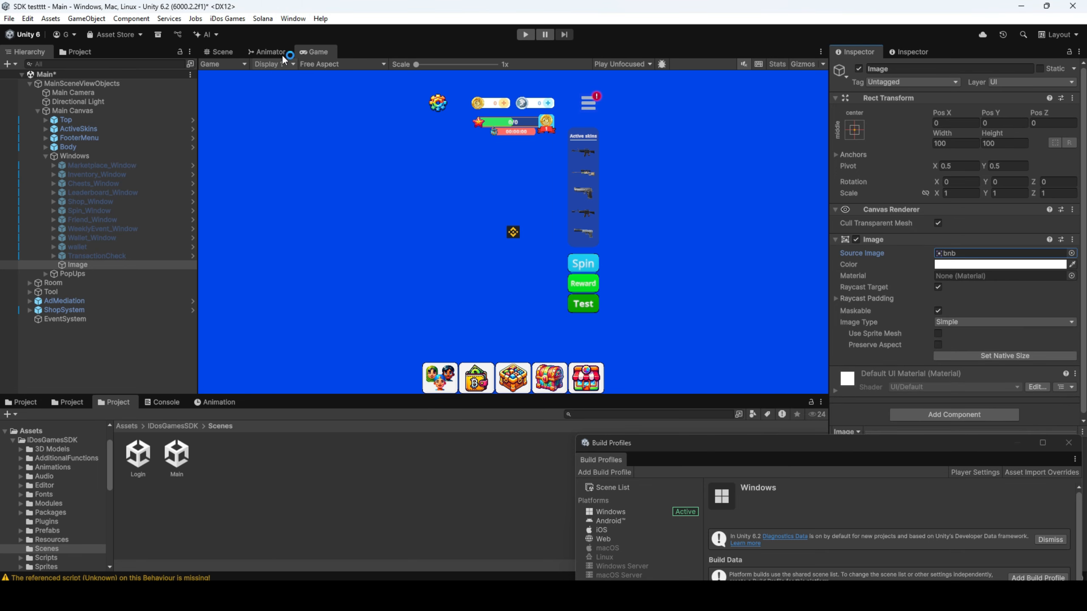
- Enlarge the bnb image to about 620 by 620, place it near X -79, Y 89, and save the scene
left_click(218, 51)
scroll(319, 203, "up", 3)
left_click(212, 101)
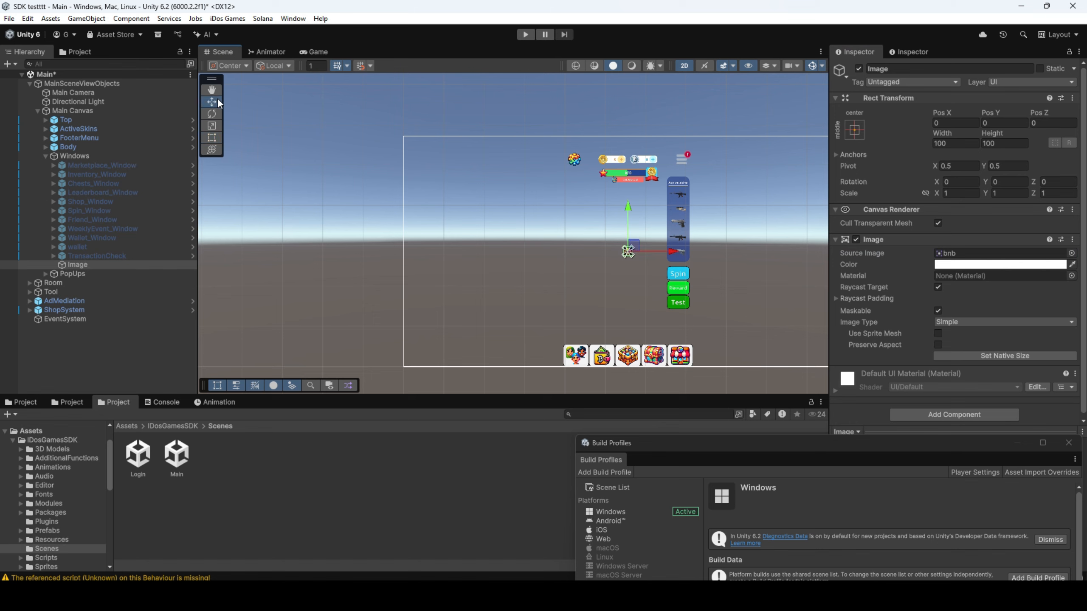
scroll(685, 253, "up", 5)
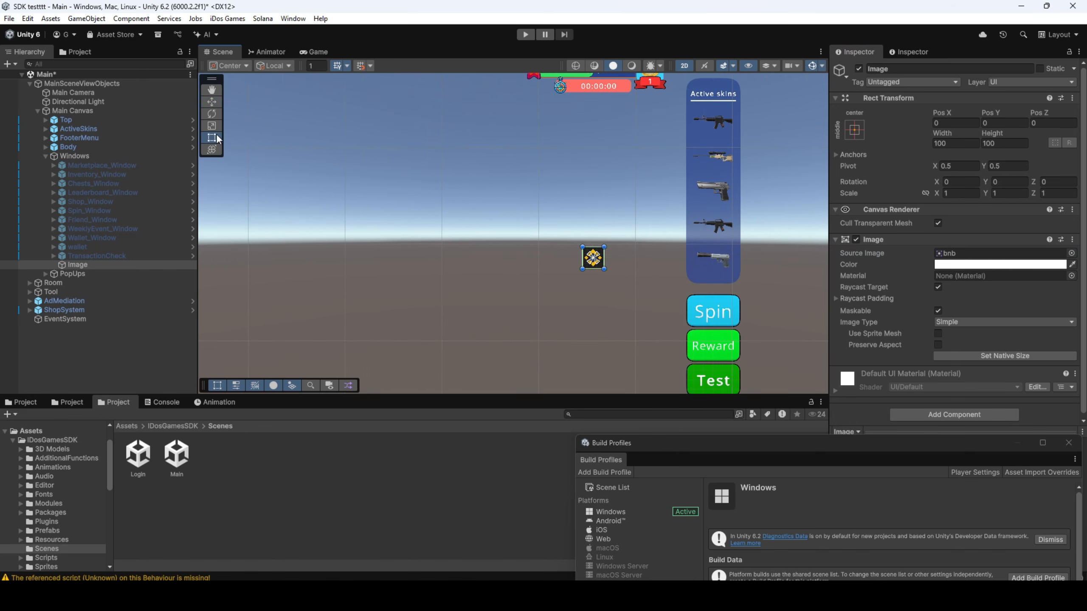
scroll(652, 270, "up", 2)
scroll(653, 273, "down", 4)
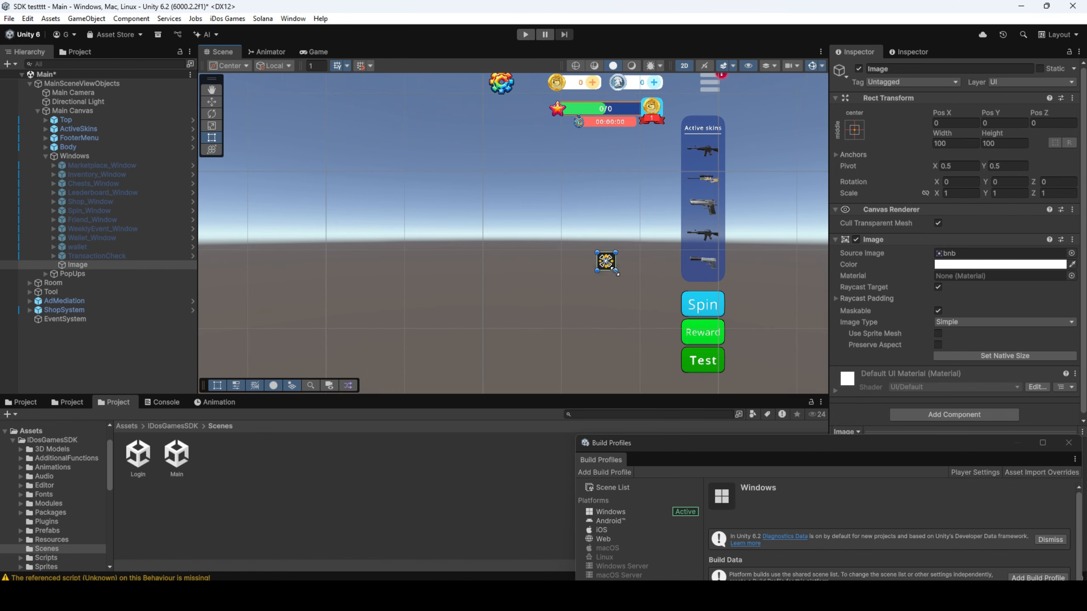
left_click_drag(617, 273, 704, 359)
left_click_drag(671, 320, 606, 263)
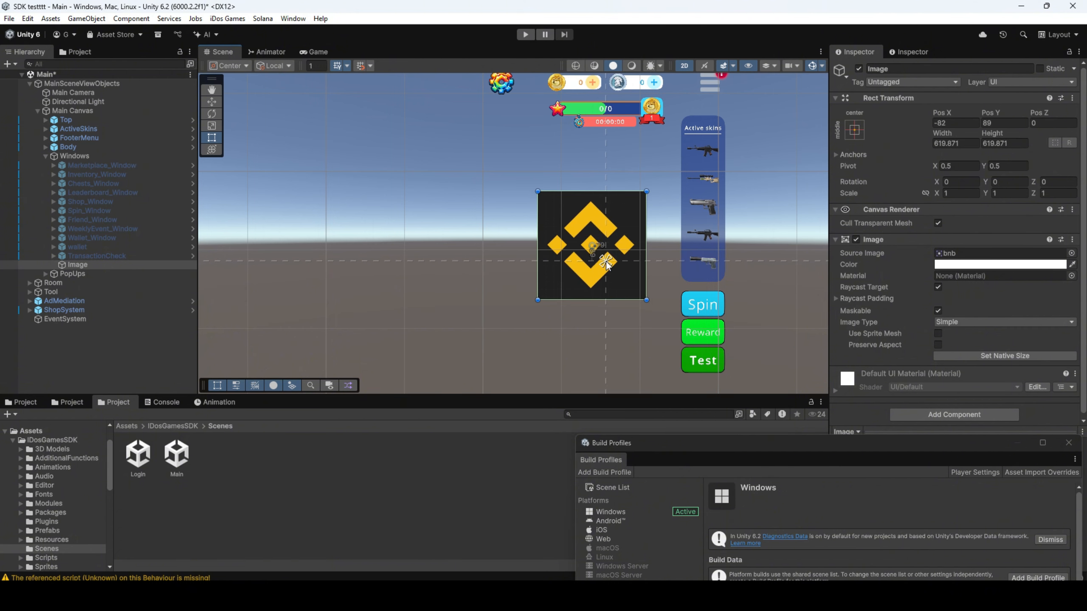
left_click(319, 52)
key("ctrl+s")
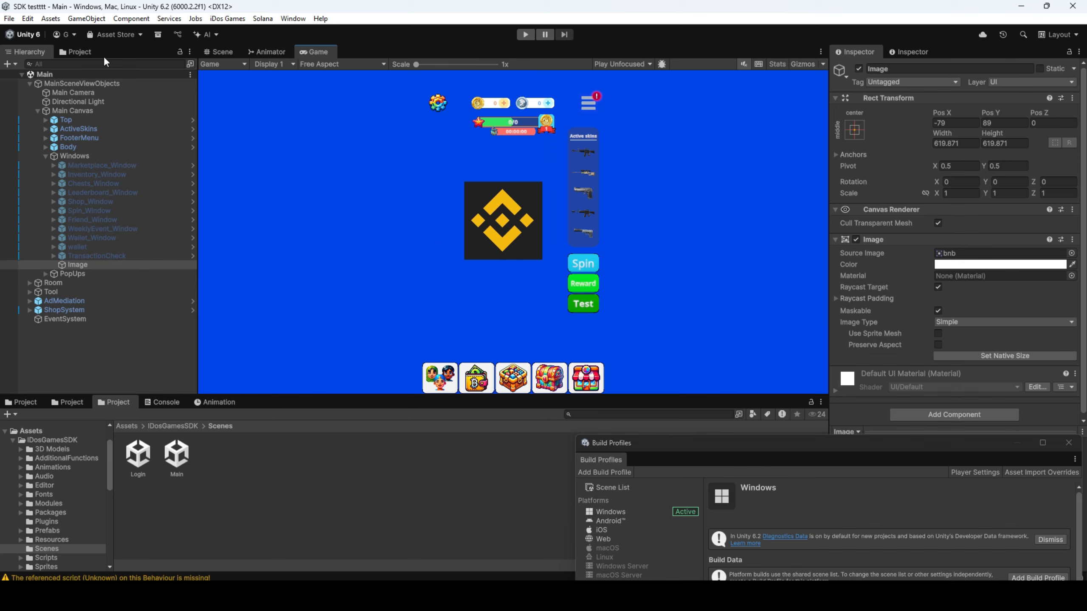
- Review the iDos Games server settings, including the title and template IDs and the WebGL upload options, and close them
left_click(9, 19)
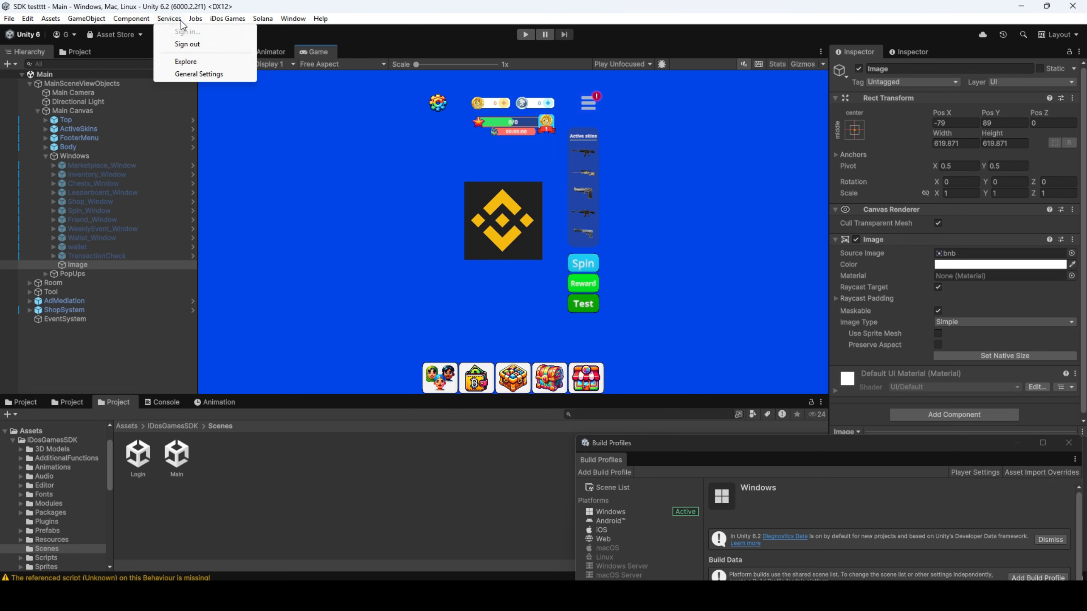
mouse_move(227, 19)
left_click(253, 32)
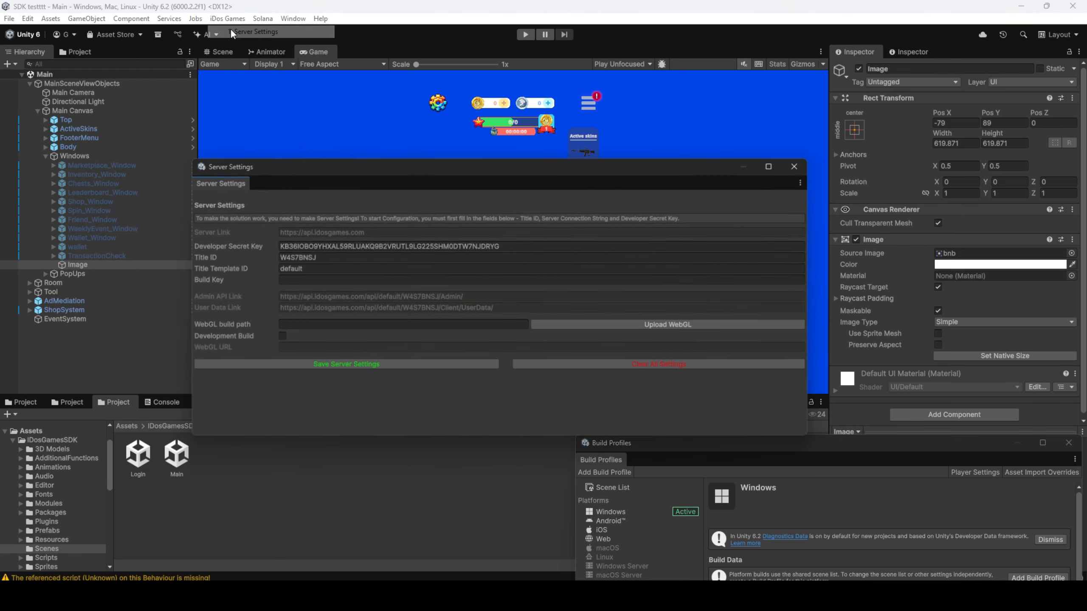
left_click(315, 268)
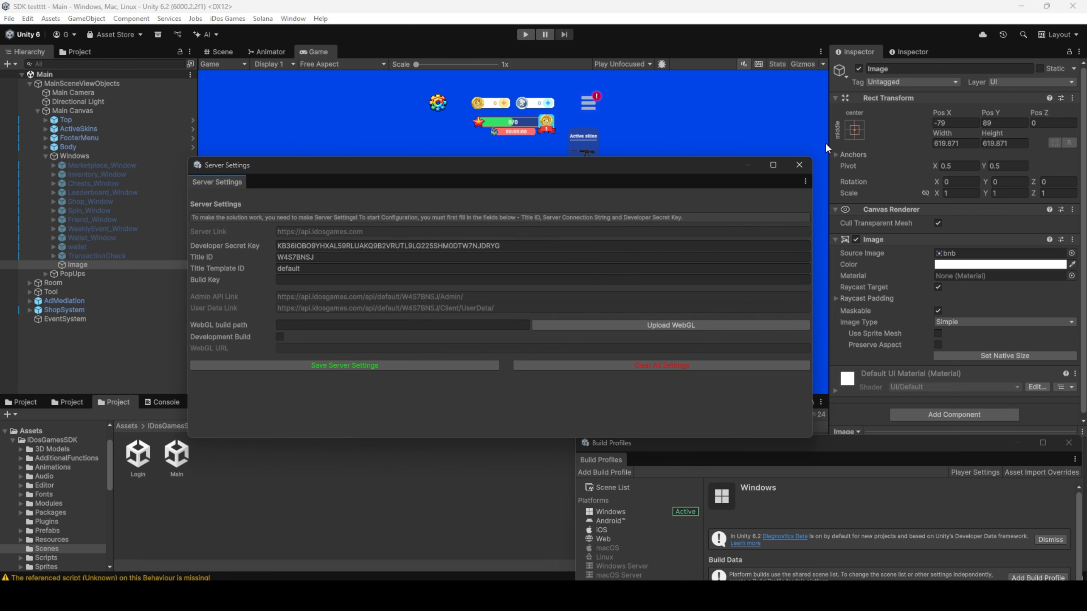
left_click(799, 164)
- Switch the project's active build platform to Web in the build profiles
left_click(227, 19)
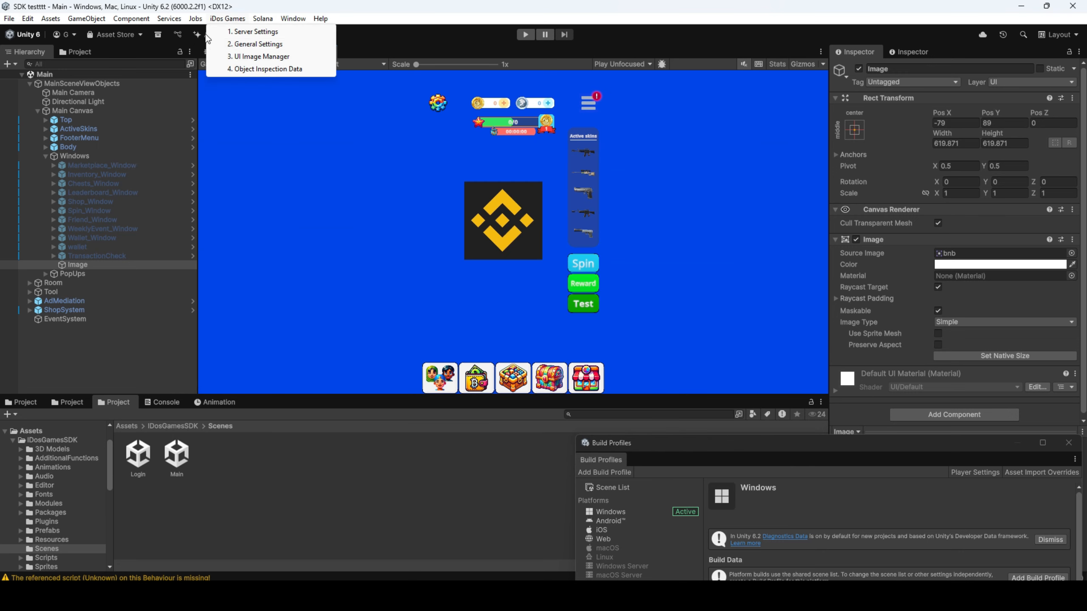
mouse_move(9, 18)
left_click(41, 159)
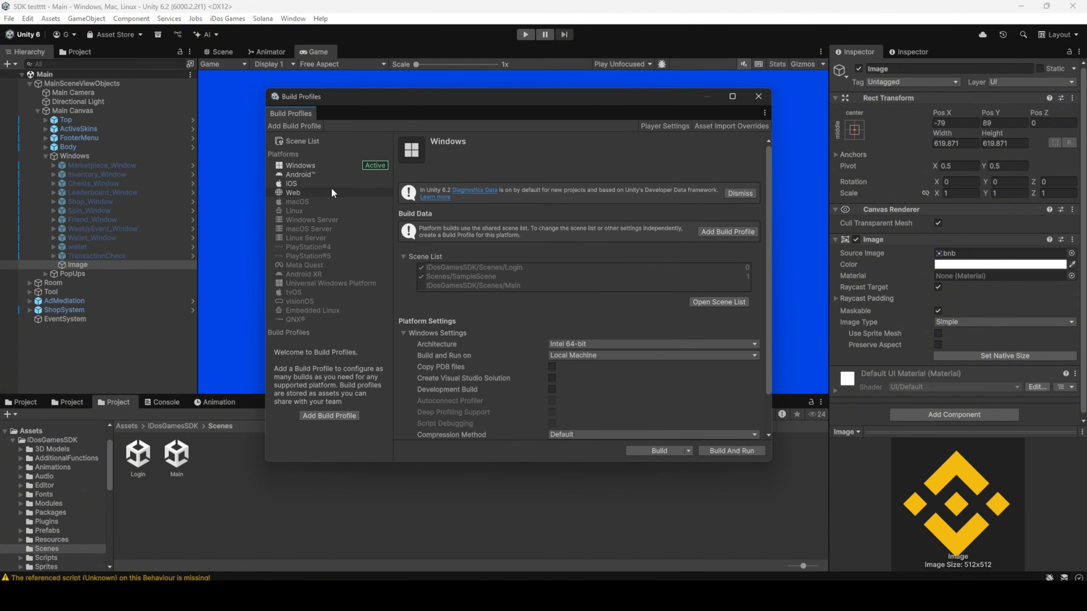
left_click(331, 193)
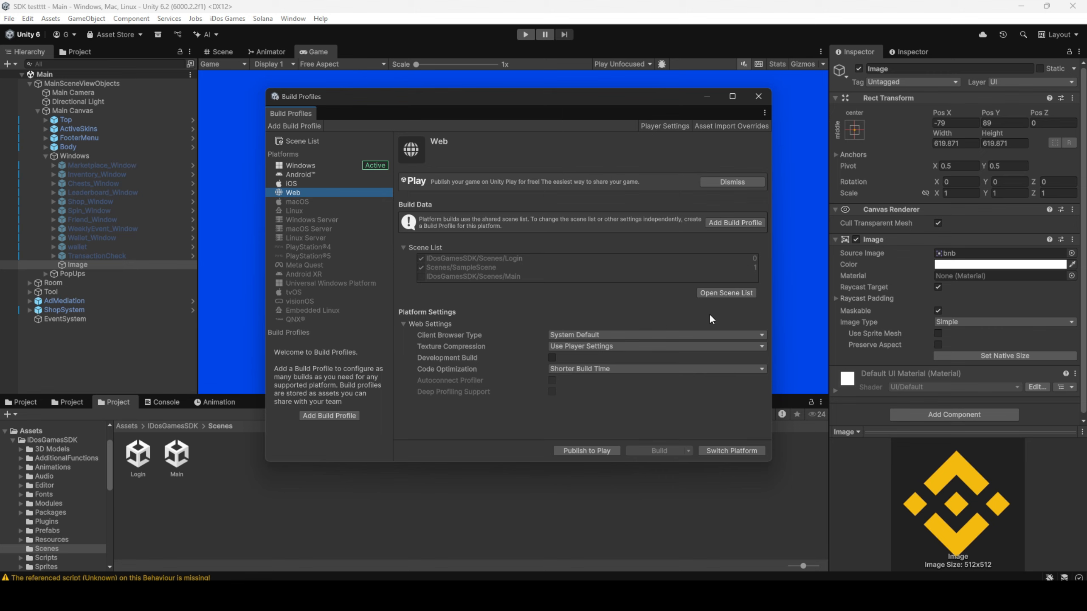
left_click(731, 451)
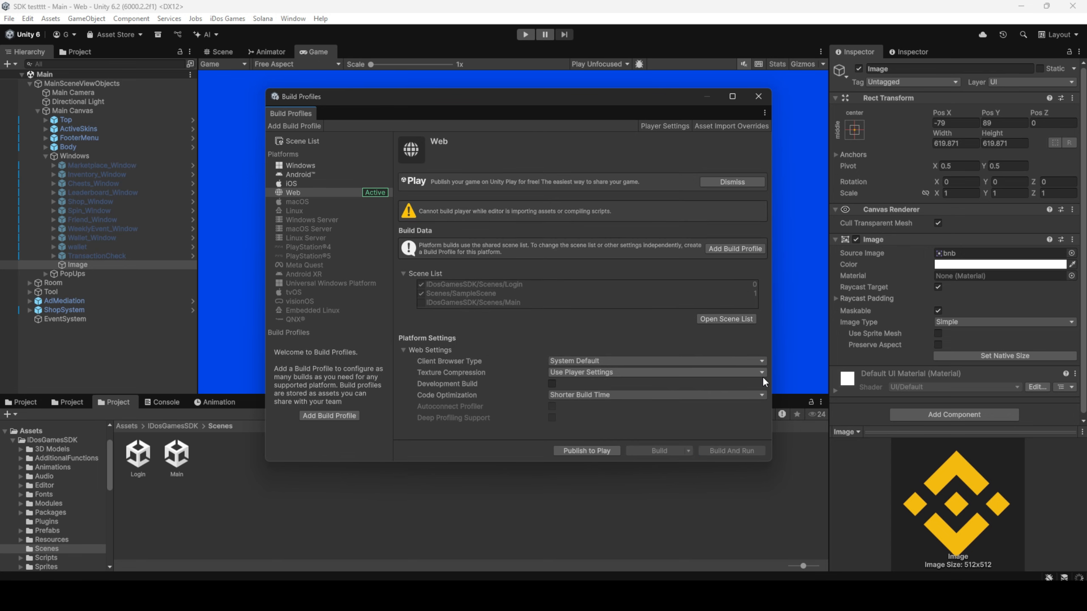
- Open the iDos Games general settings to check the SDK's build platform and enabled modules
left_click(238, 20)
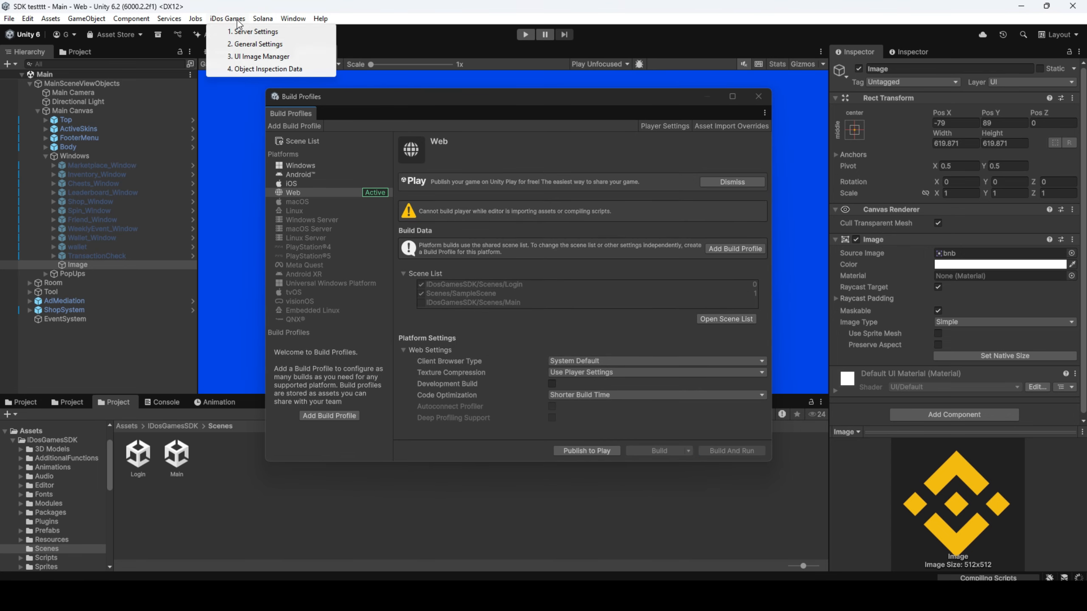
left_click(257, 45)
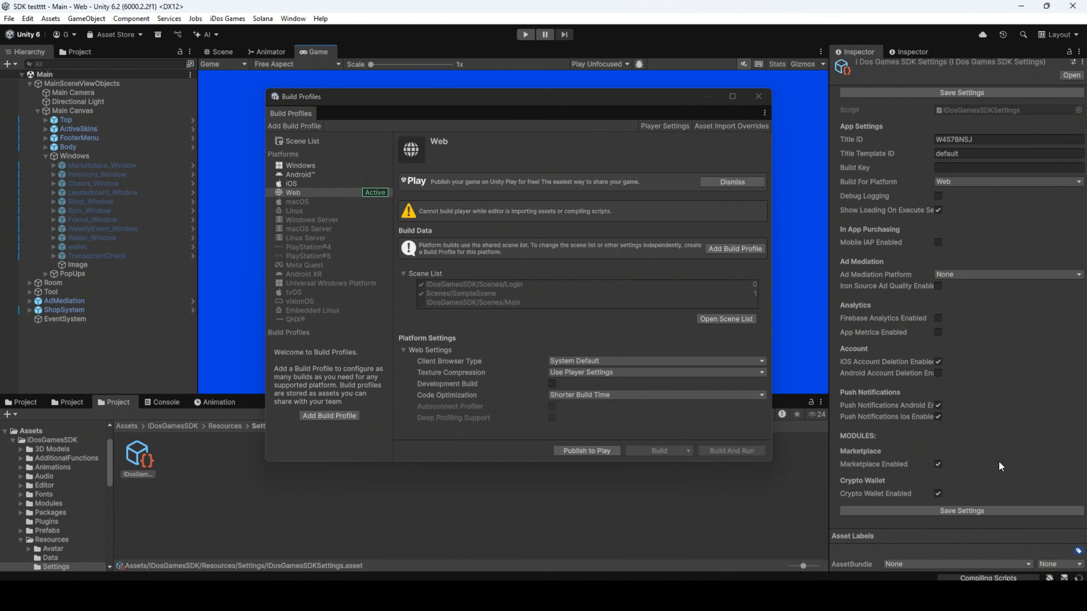
- Enable Allow 'unsafe' Code in the Web player's Other Settings
left_click_drag(595, 95, 523, 101)
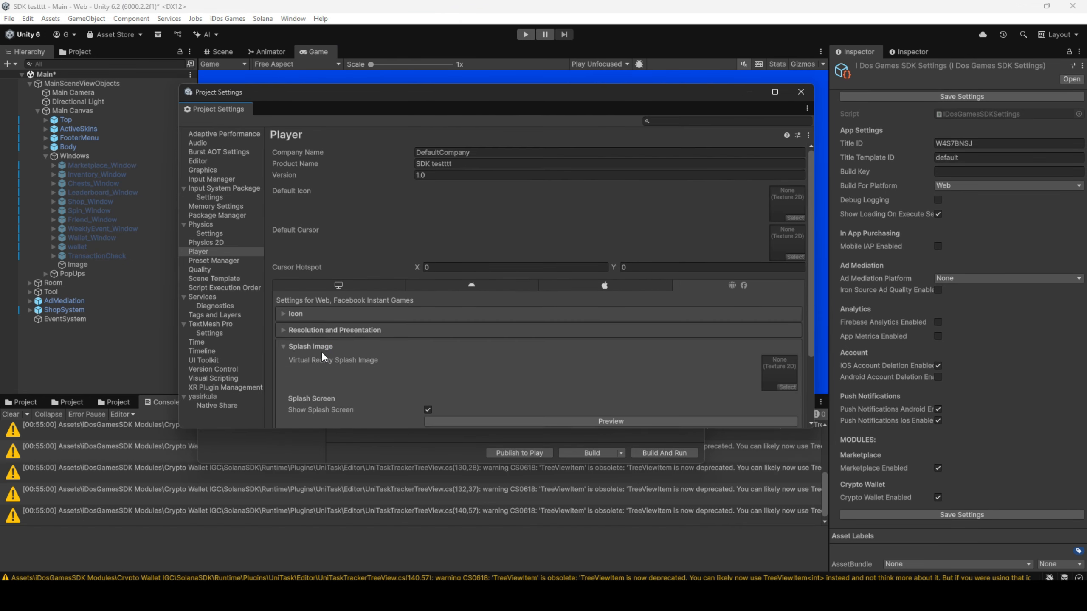
left_click(323, 345)
left_click(316, 364)
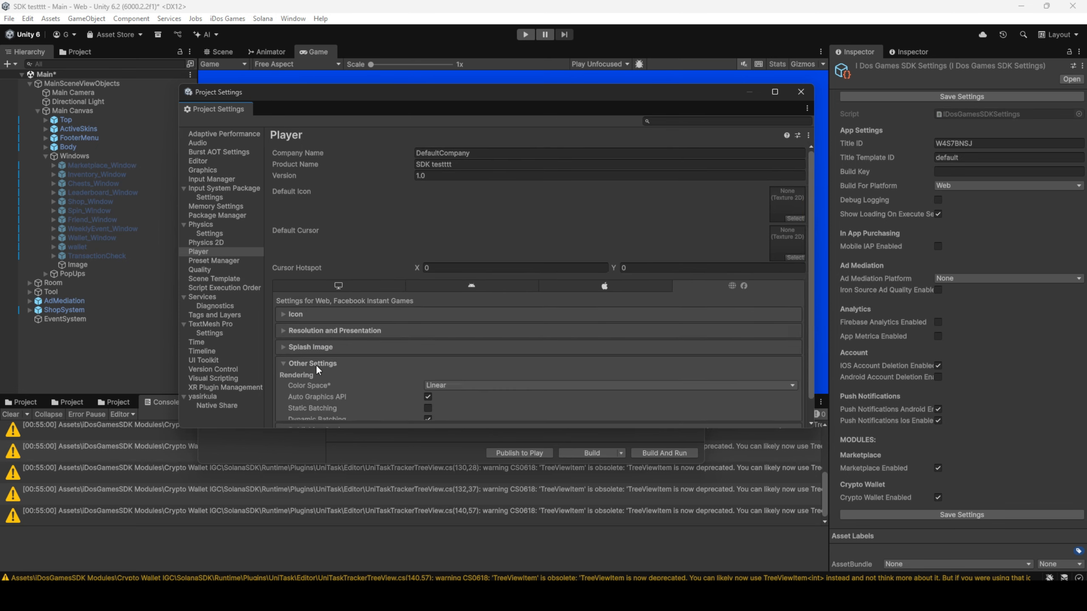
scroll(389, 273, "down", 5)
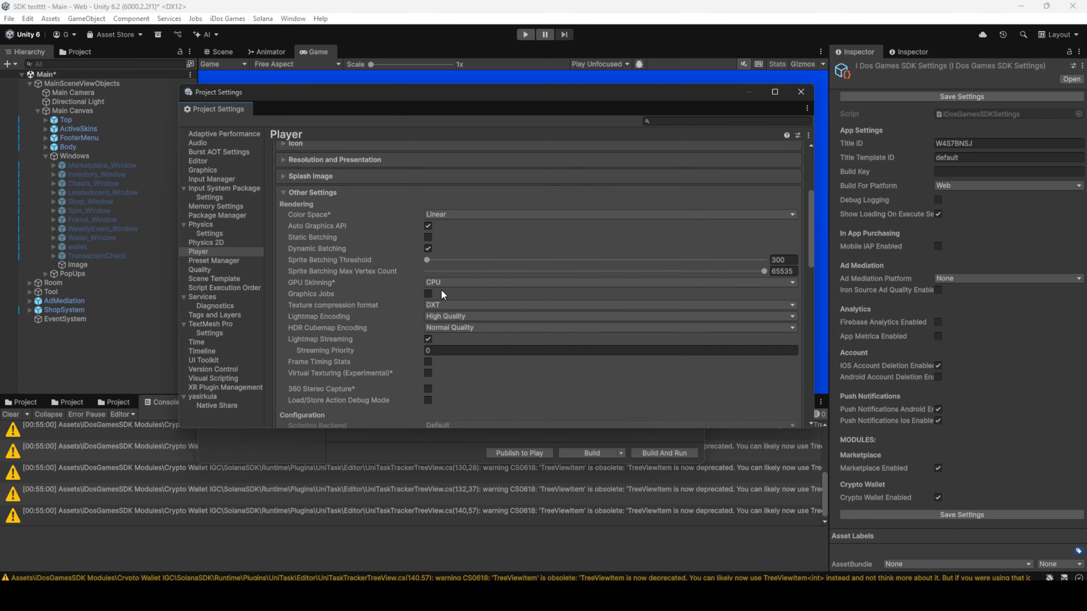
scroll(438, 296, "down", 2)
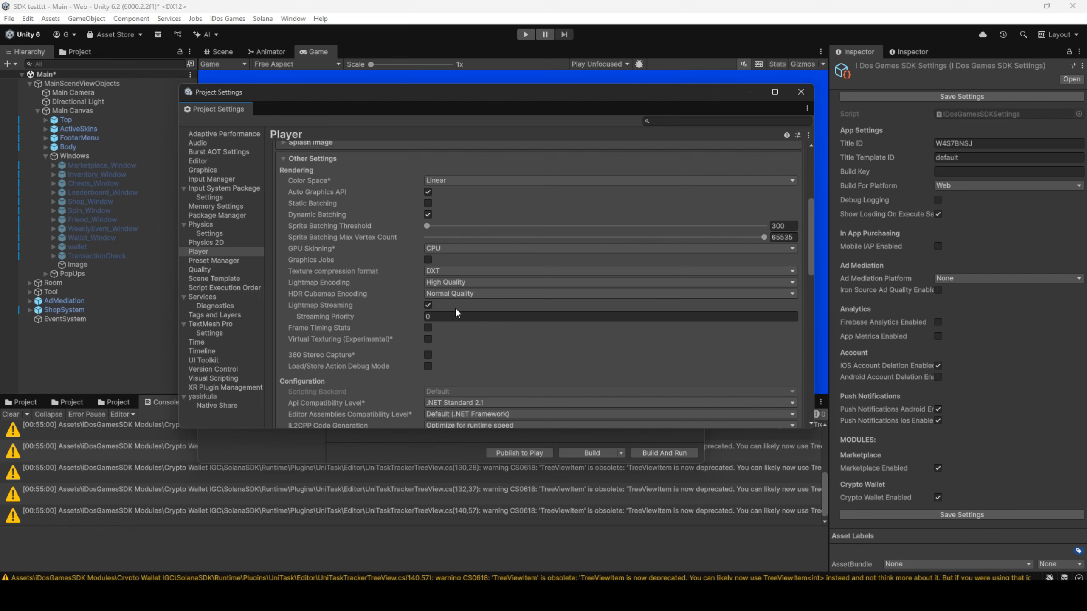
scroll(455, 316, "down", 5)
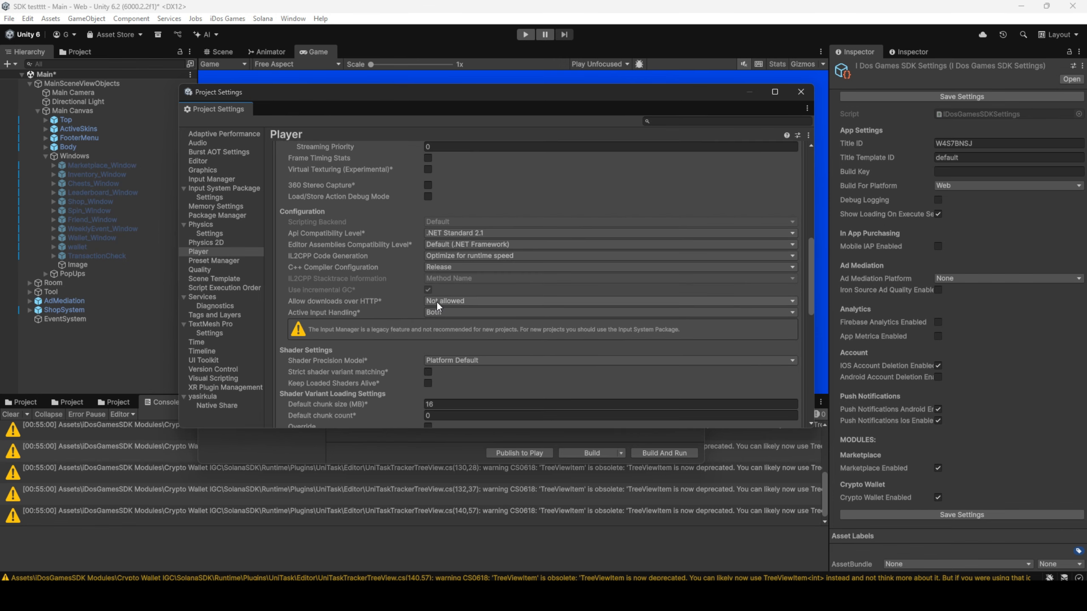
scroll(435, 315, "down", 7)
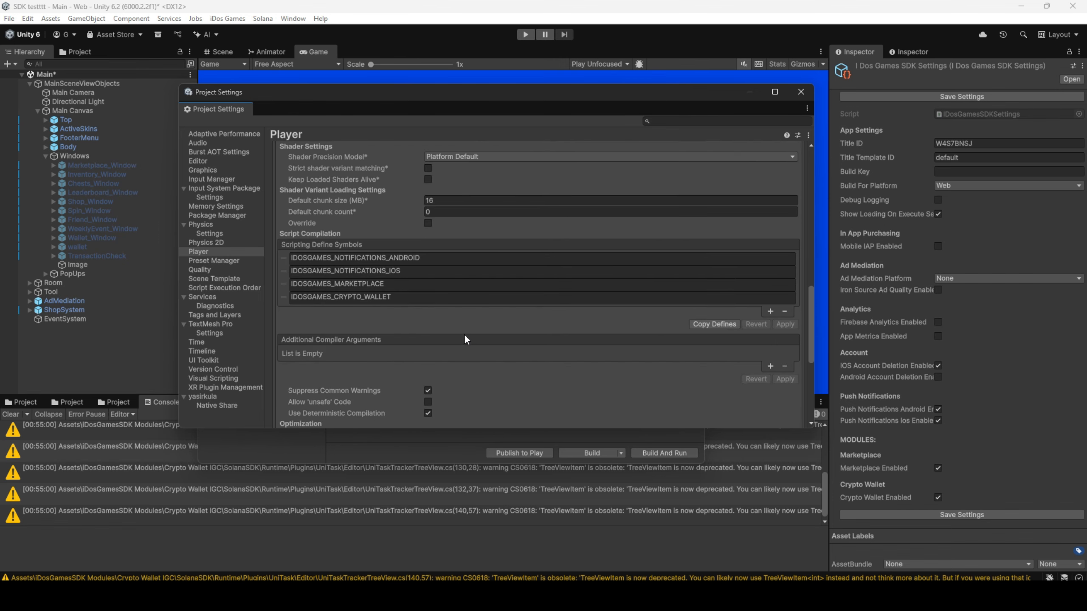
scroll(466, 340, "down", 2)
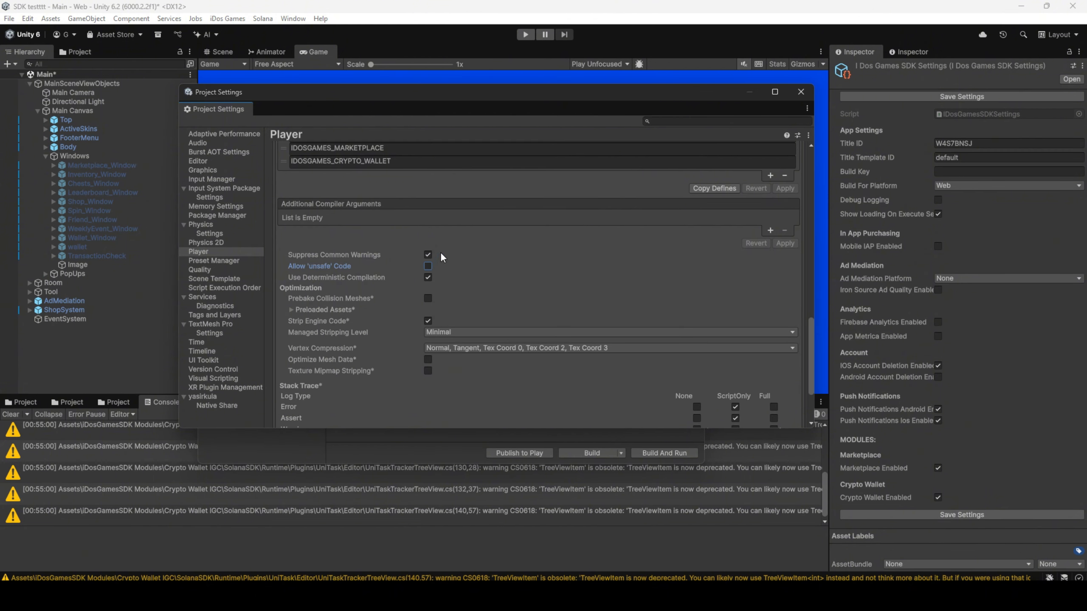
left_click(428, 266)
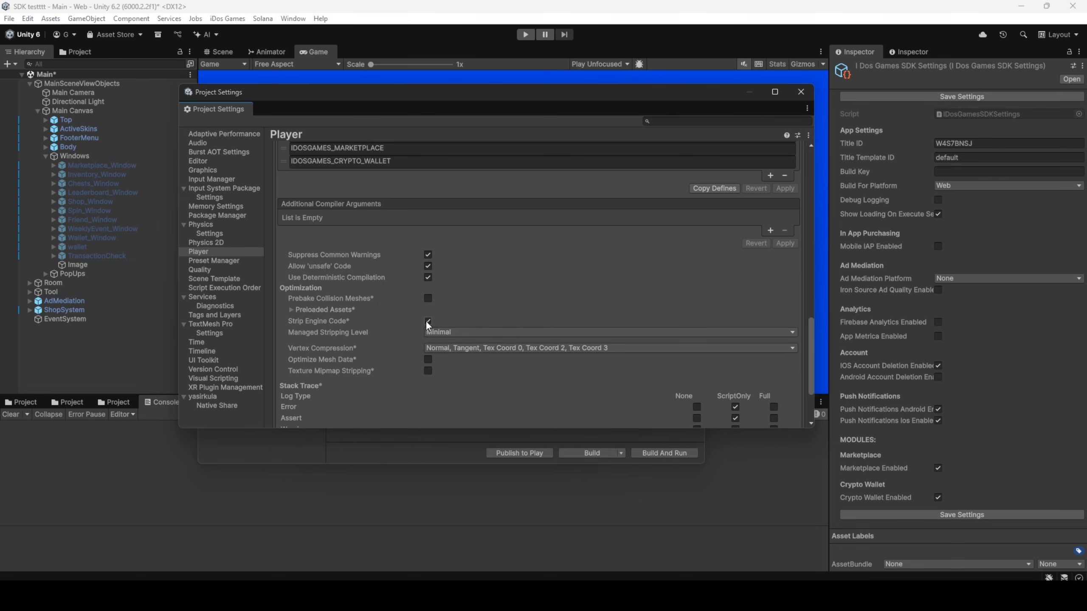
- Disable Strip Engine Code and keep the Managed Stripping Level at Minimal for the Web player
left_click(431, 330)
left_click(429, 323)
left_click(472, 336)
left_click(476, 345)
- Configure the Web publishing settings with Brotli compression, Name Files As Hashes enabled and Decompression Fallback enabled
scroll(478, 328, "down", 3)
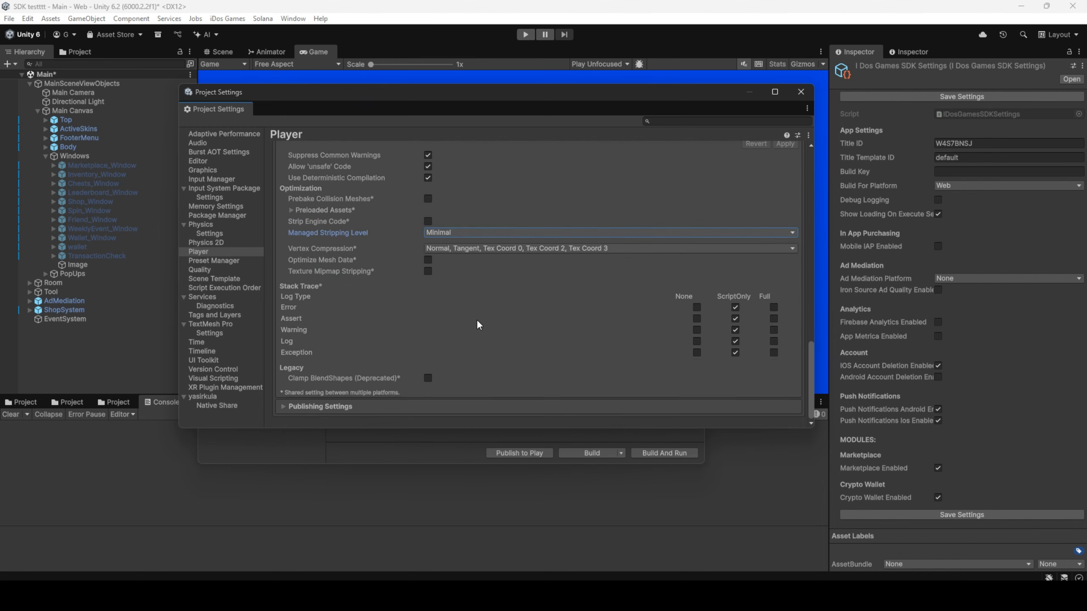
left_click(358, 408)
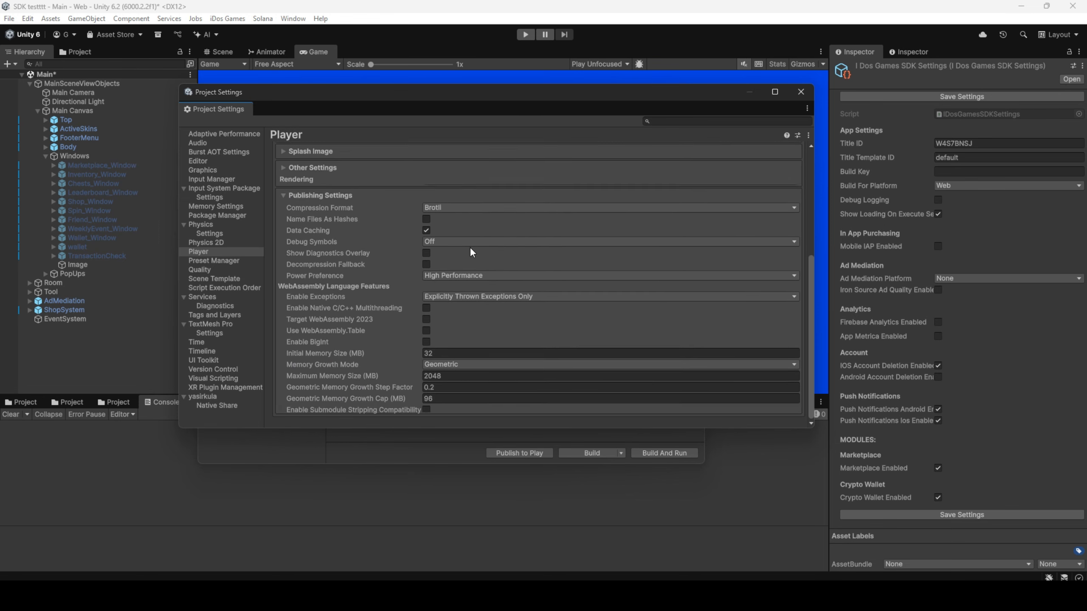
left_click(464, 206)
left_click(430, 222)
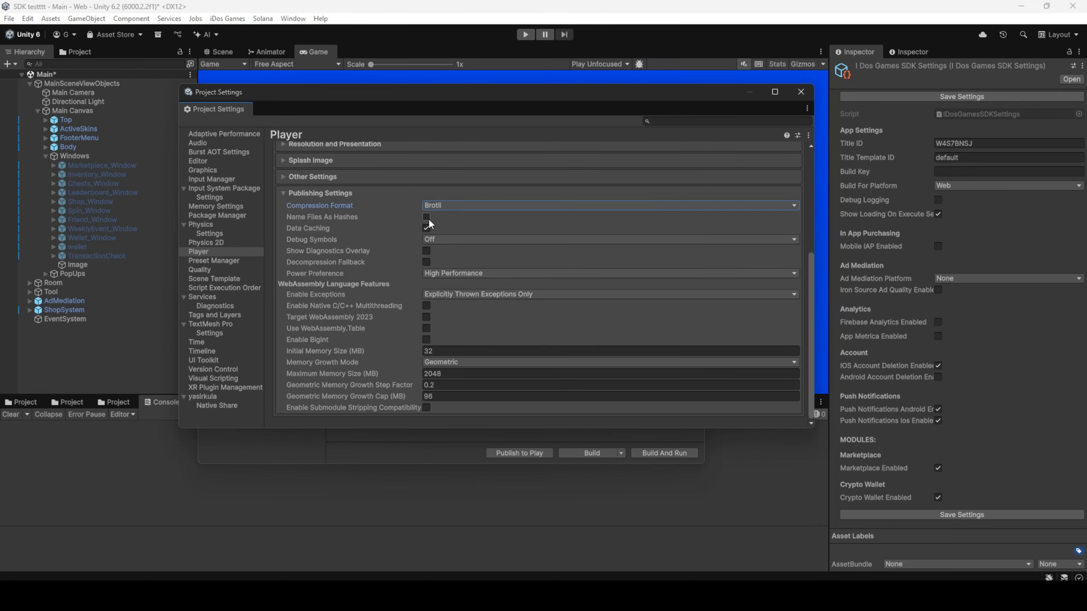
left_click(429, 219)
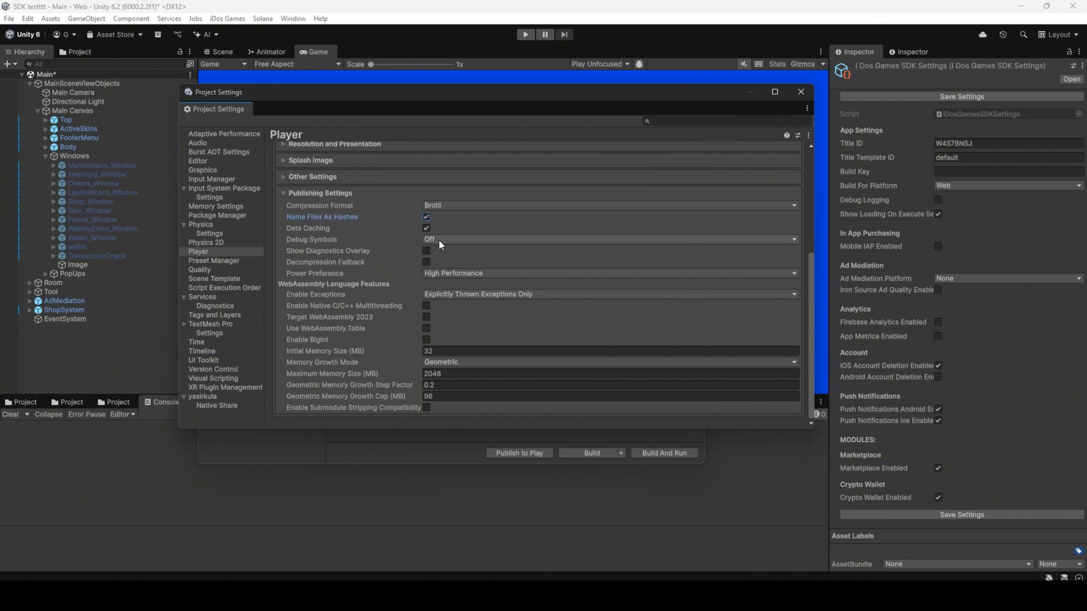
left_click(427, 261)
- Review the Web player's Other Settings, including the code and stripping options, and close the project settings
left_click(358, 178)
scroll(359, 244, "down", 3)
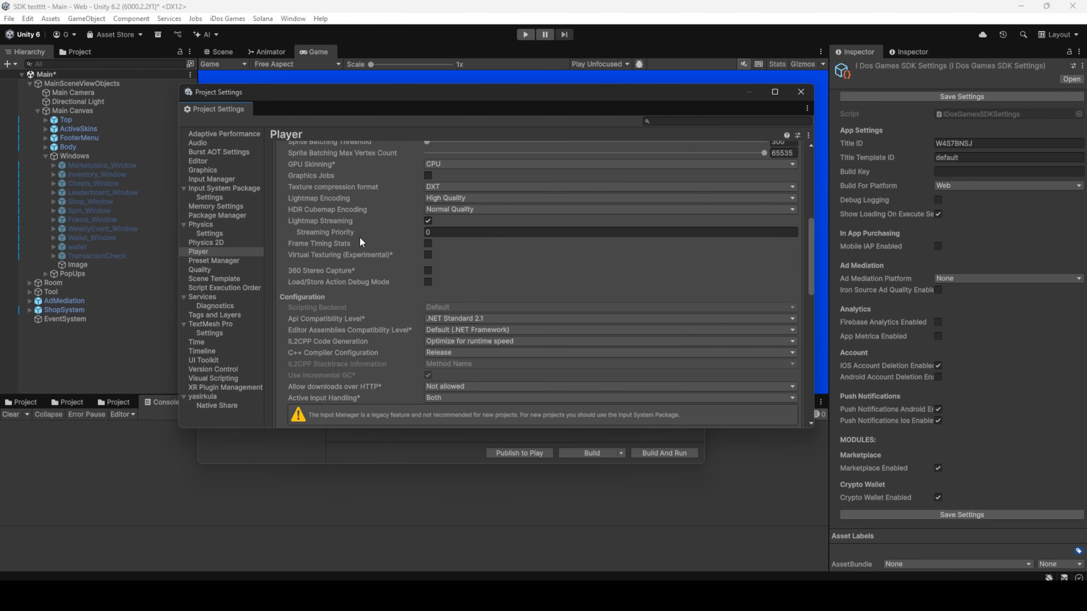
scroll(359, 247, "down", 5)
scroll(359, 243, "down", 6)
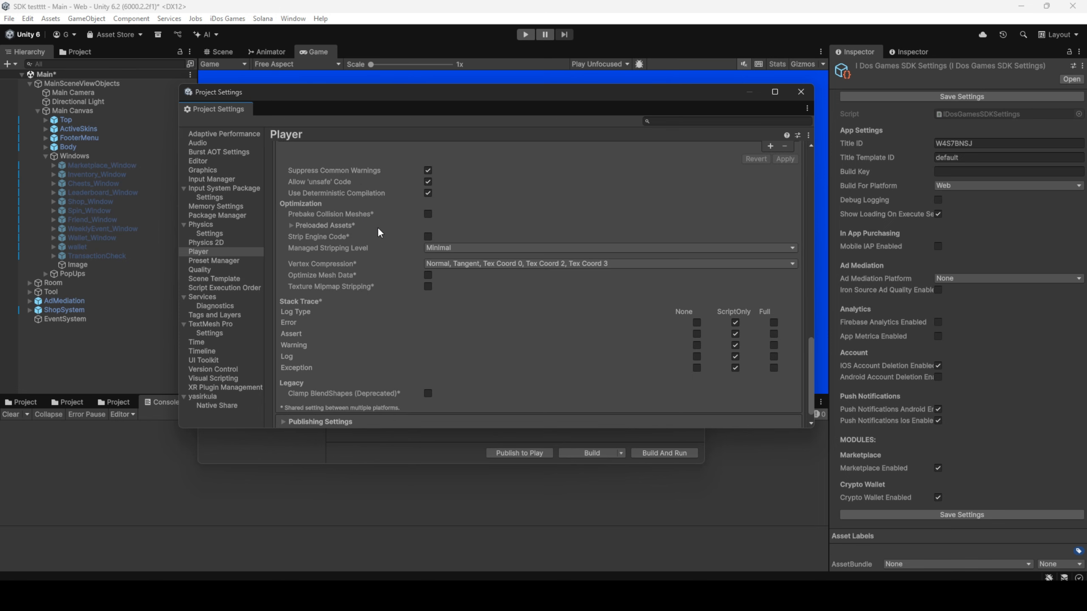
scroll(423, 245, "down", 1)
scroll(423, 245, "up", 3)
left_click(801, 92)
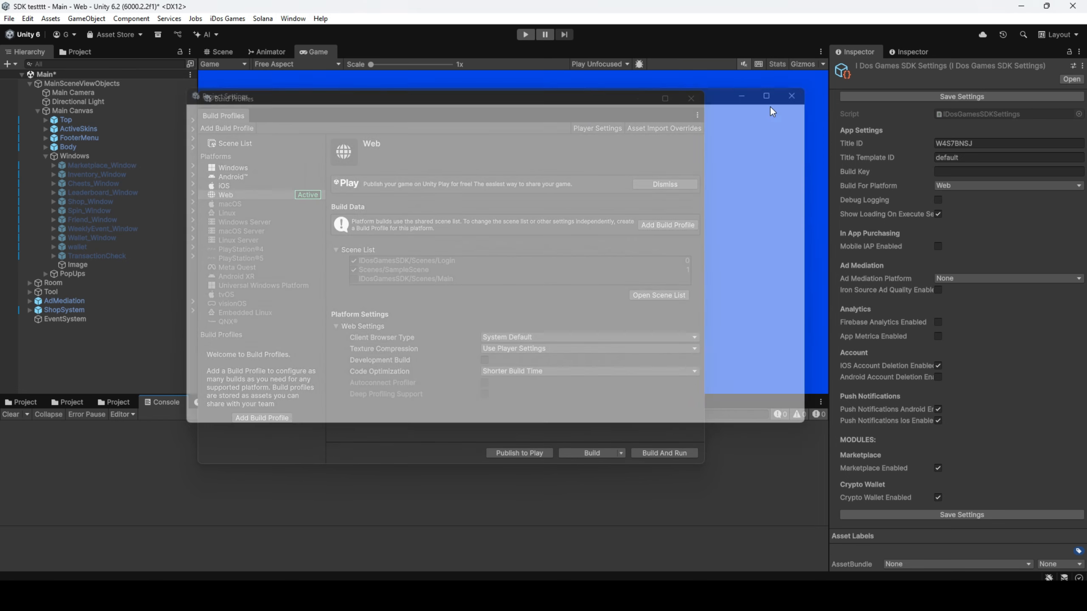
- Save the Main scene and bring the build profiles back into view
left_click_drag(436, 100, 578, 595)
key("ctrl+s")
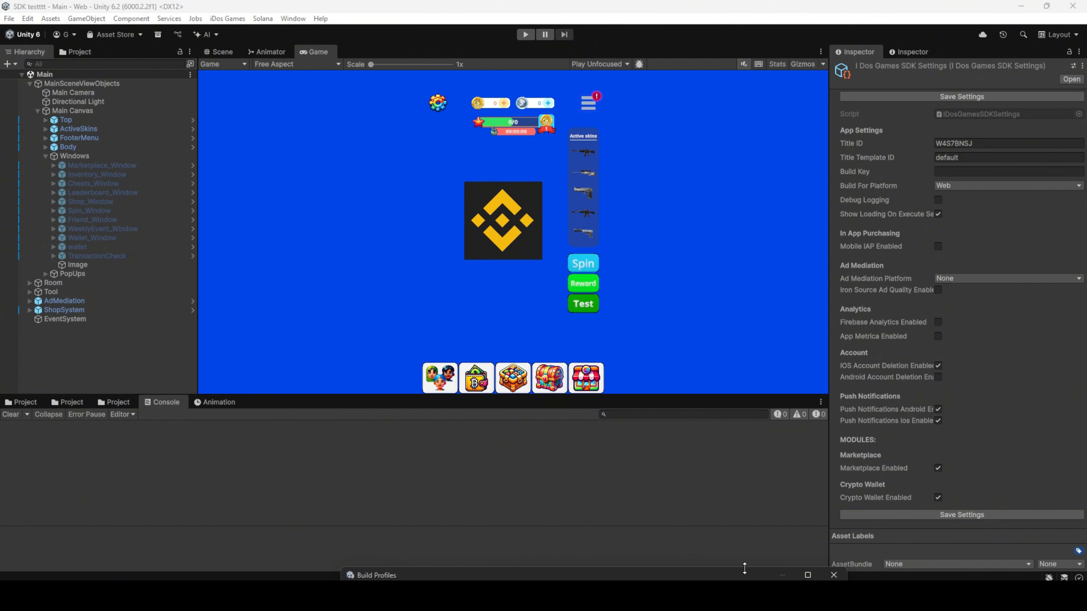
left_click_drag(741, 577, 731, 118)
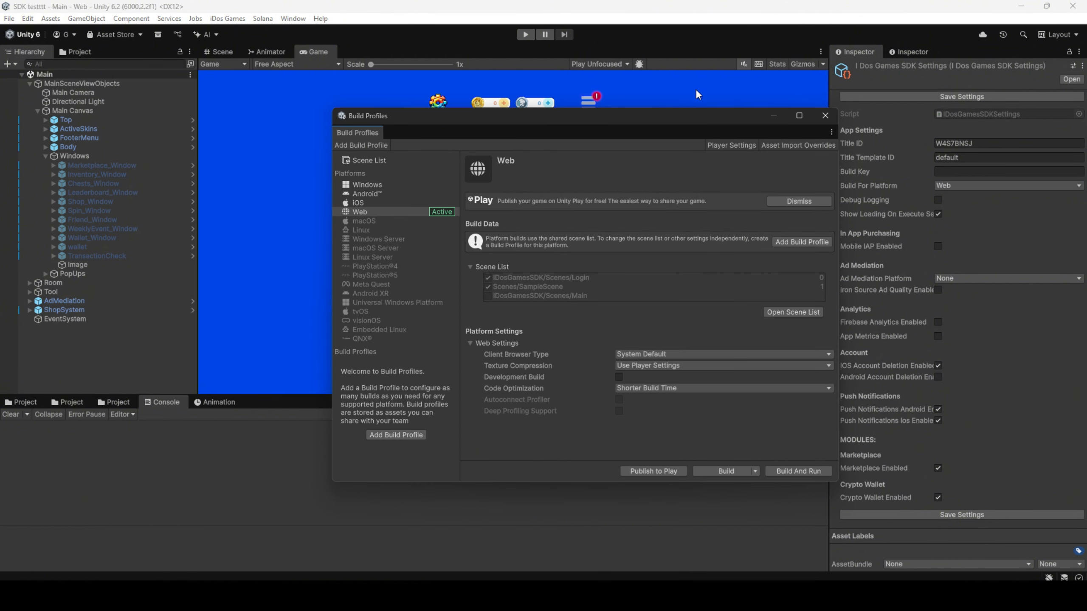
- Start the Web build with a new desktop folder named TESTBUILD as its output location
left_click(711, 468)
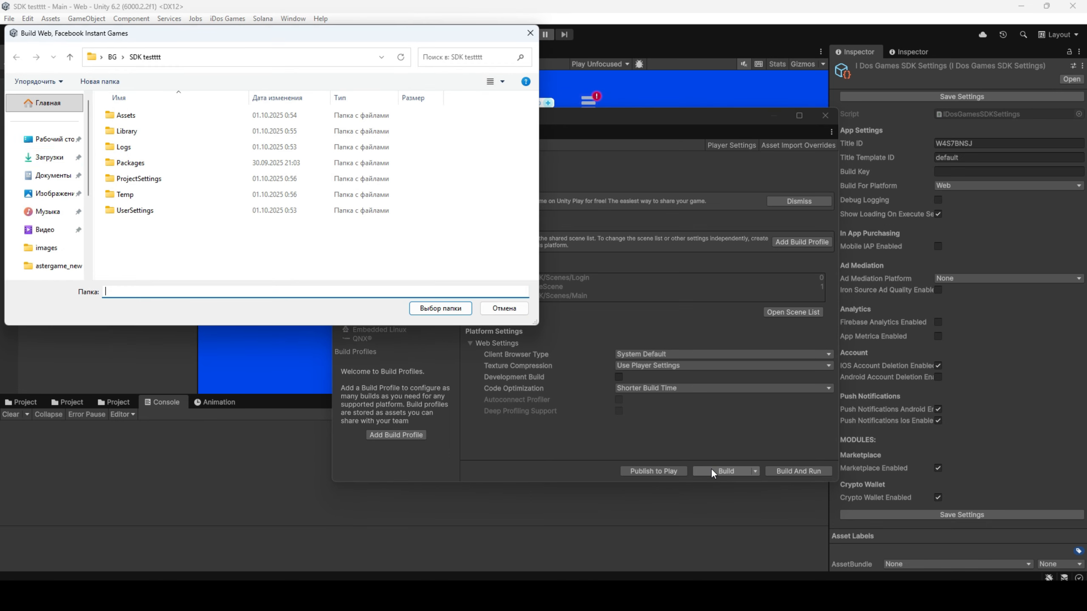
left_click(49, 139)
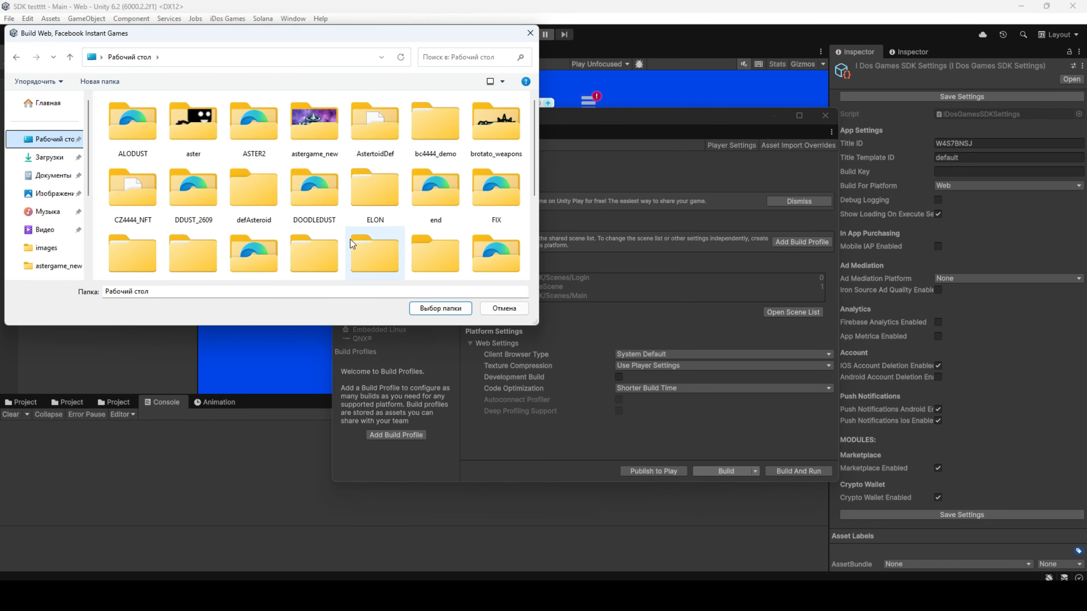
right_click(405, 224)
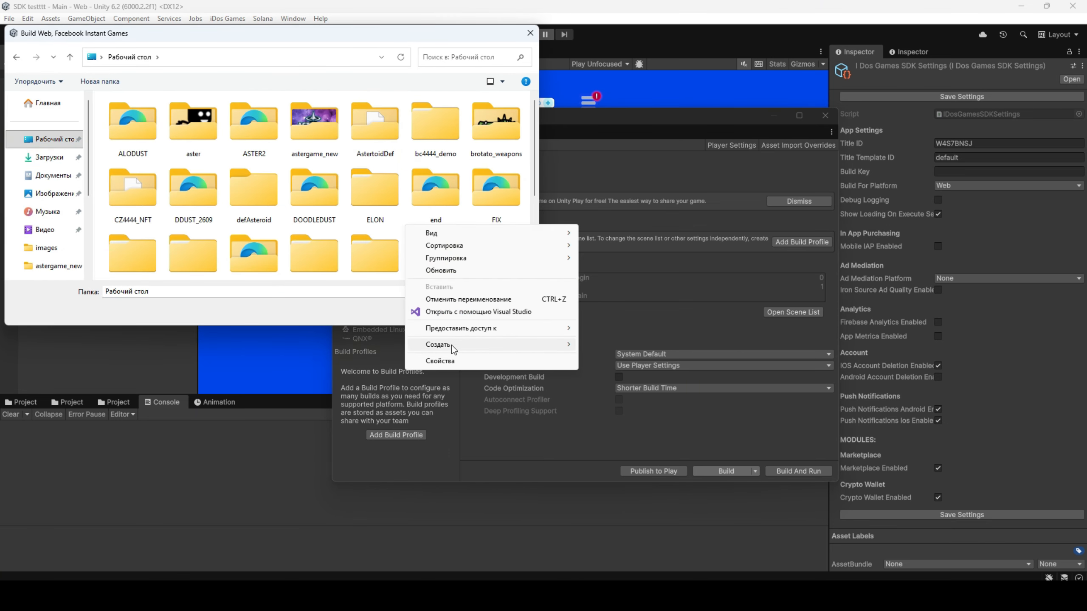
mouse_move(451, 345)
left_click(615, 349)
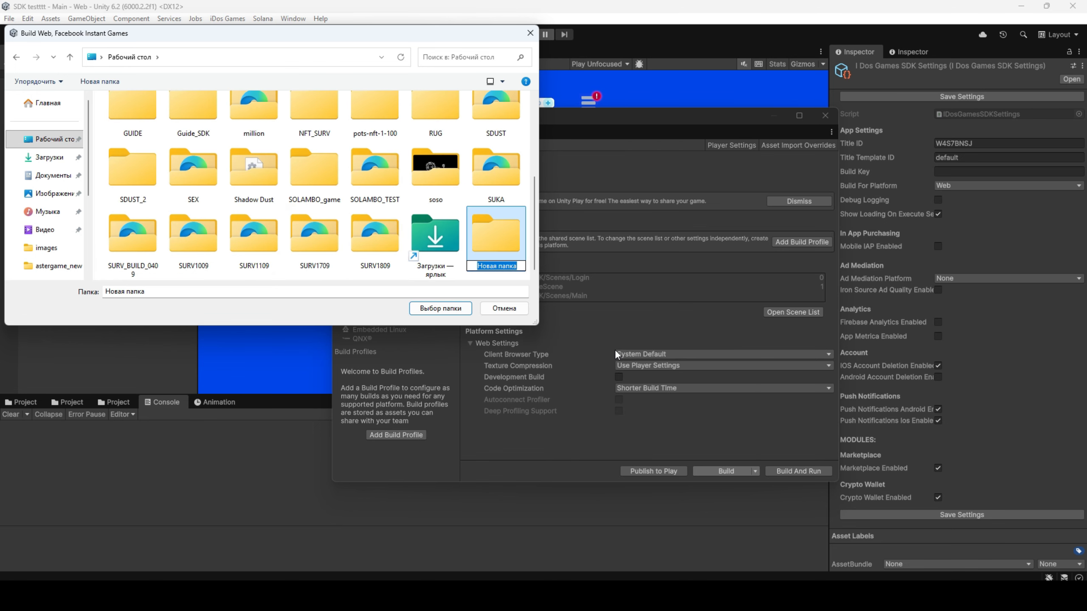
type("TESTBUILD")
key("Return")
key("Return")
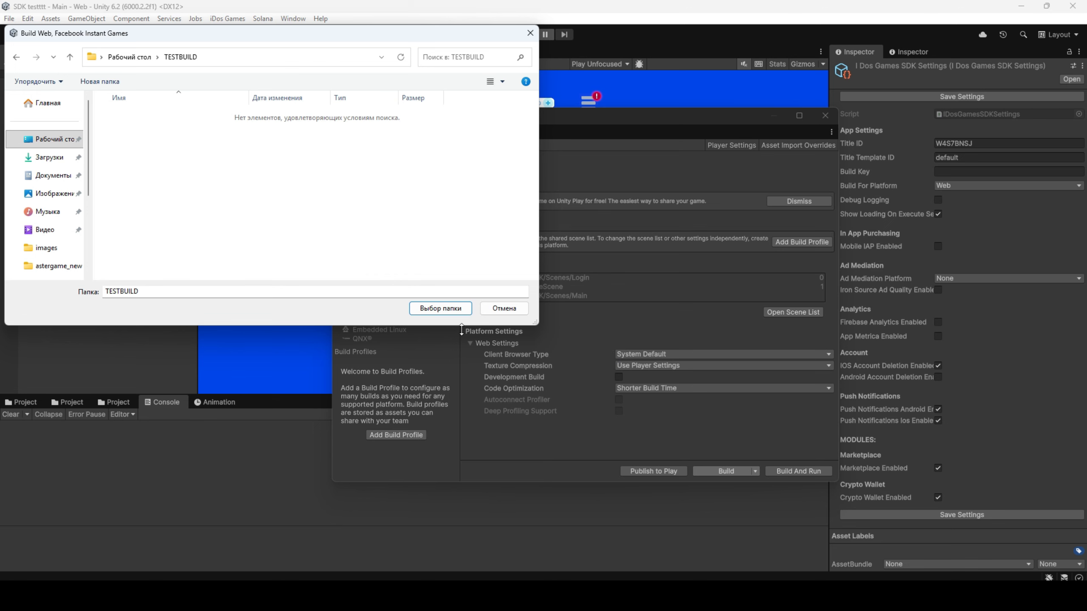
left_click(450, 311)
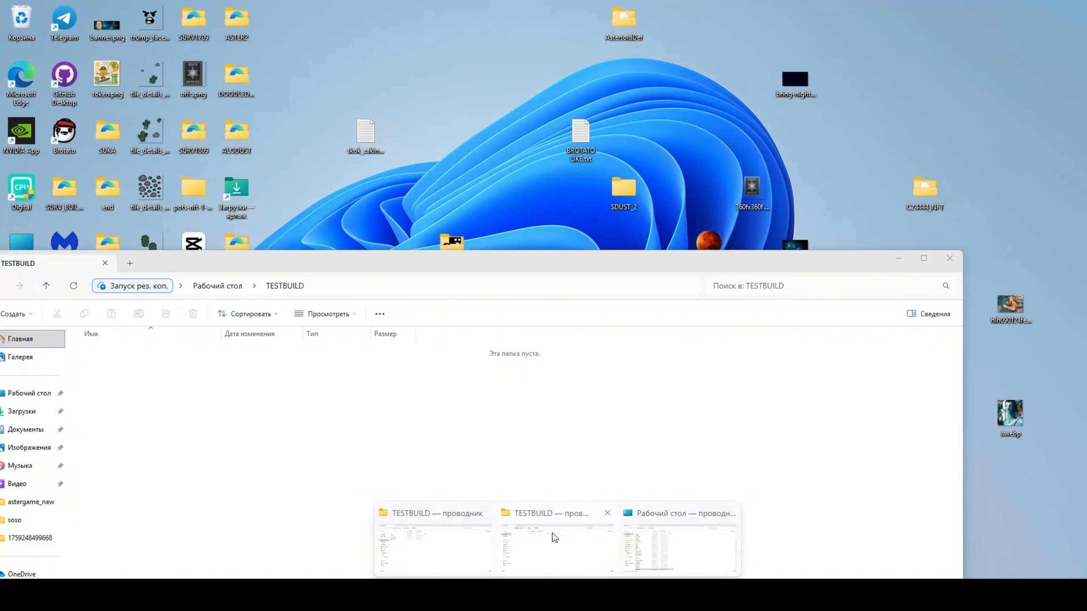
- Open the Build folder inside TESTBUILD in File Explorer and copy its path
left_click(555, 538)
left_click_drag(394, 262, 520, 75)
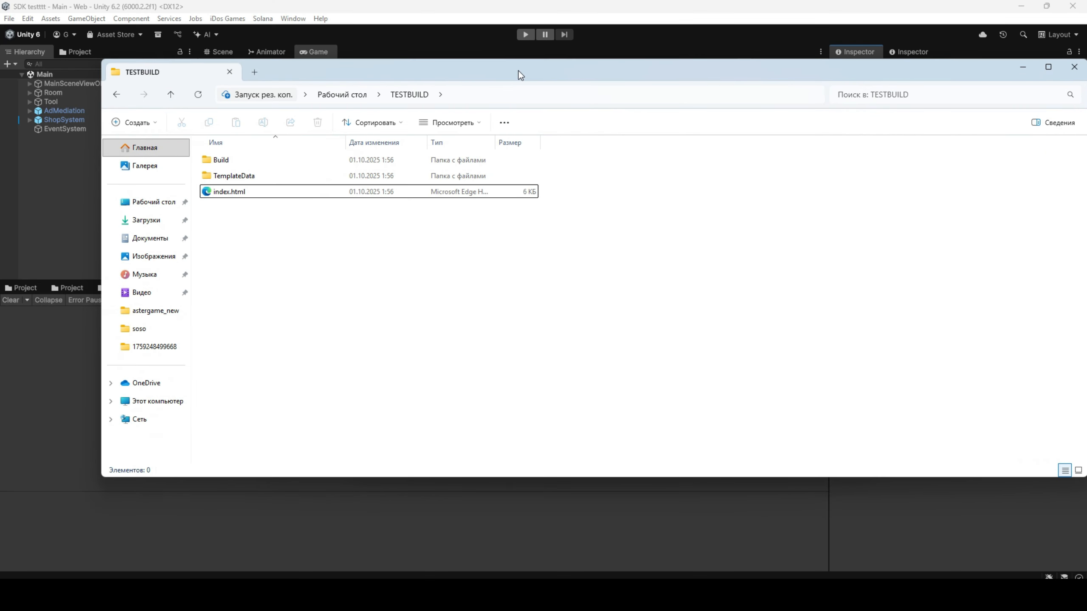
double_click(250, 161)
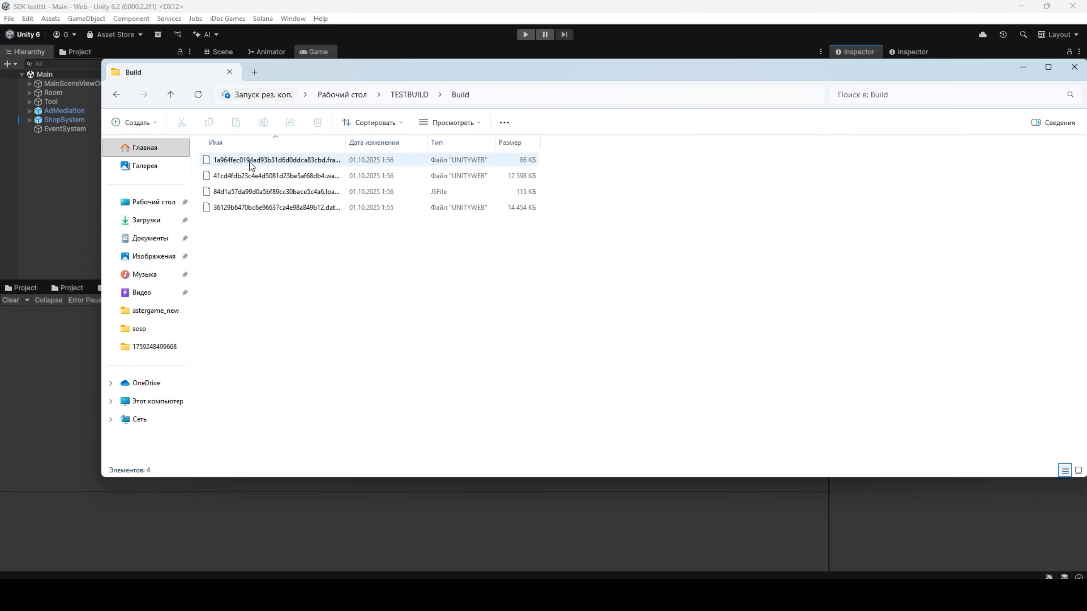
right_click(462, 95)
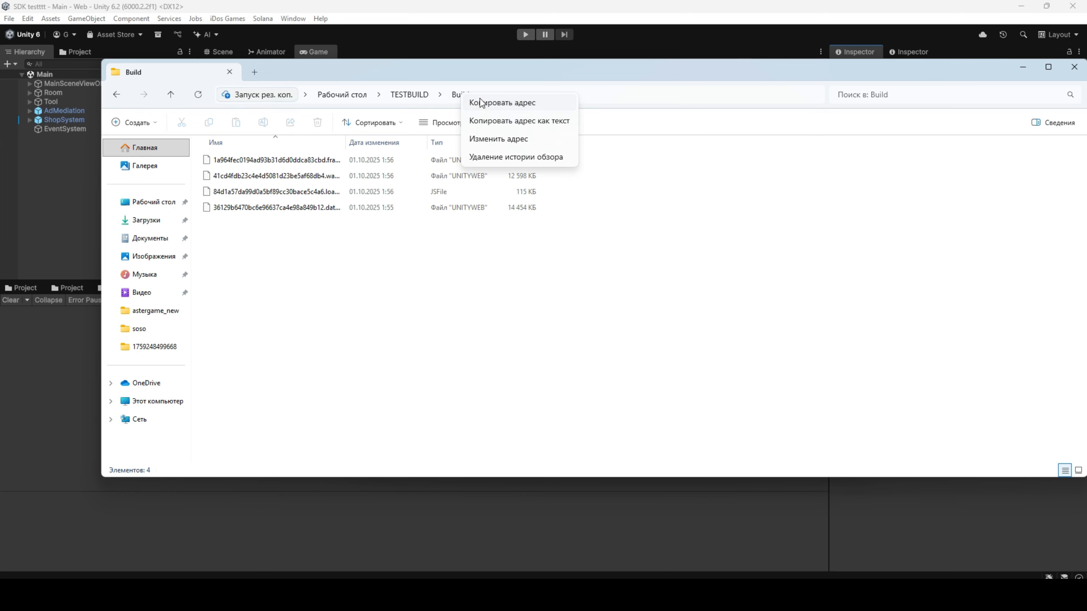
left_click(475, 102)
- Set the WebGL build path in the iDos Games server settings to C:\Users\BG\Desktop\TESTBUILD\Build
left_click_drag(500, 68, 394, 323)
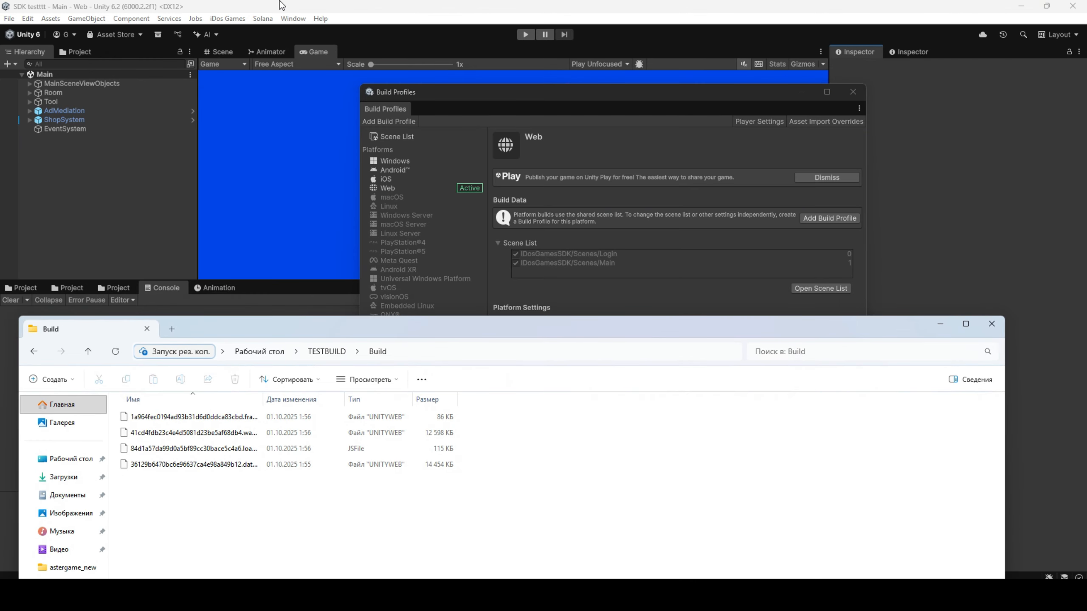
left_click(231, 19)
left_click(255, 32)
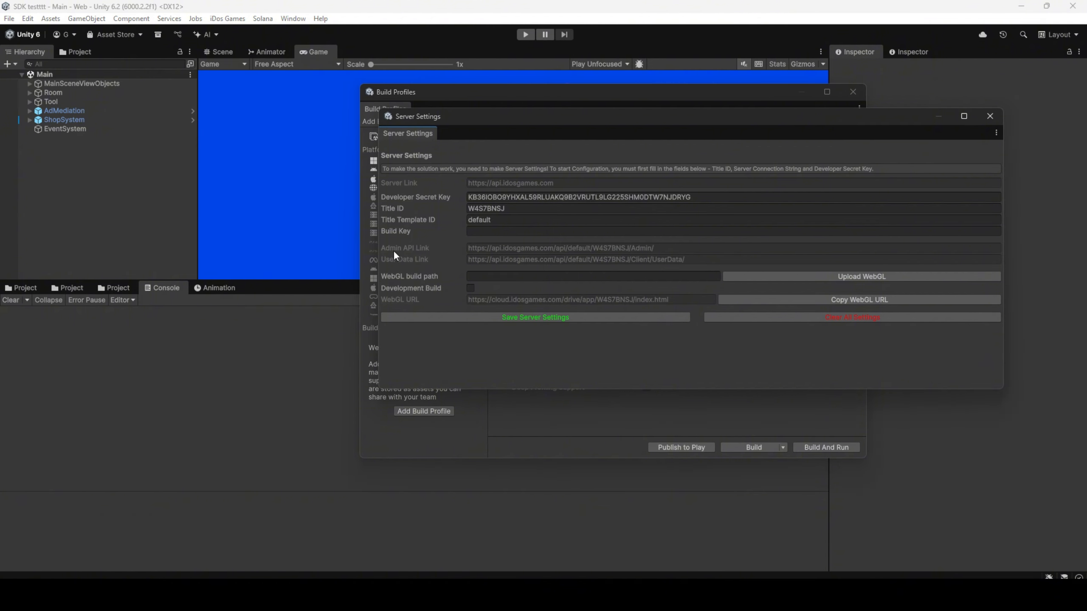
left_click(488, 281)
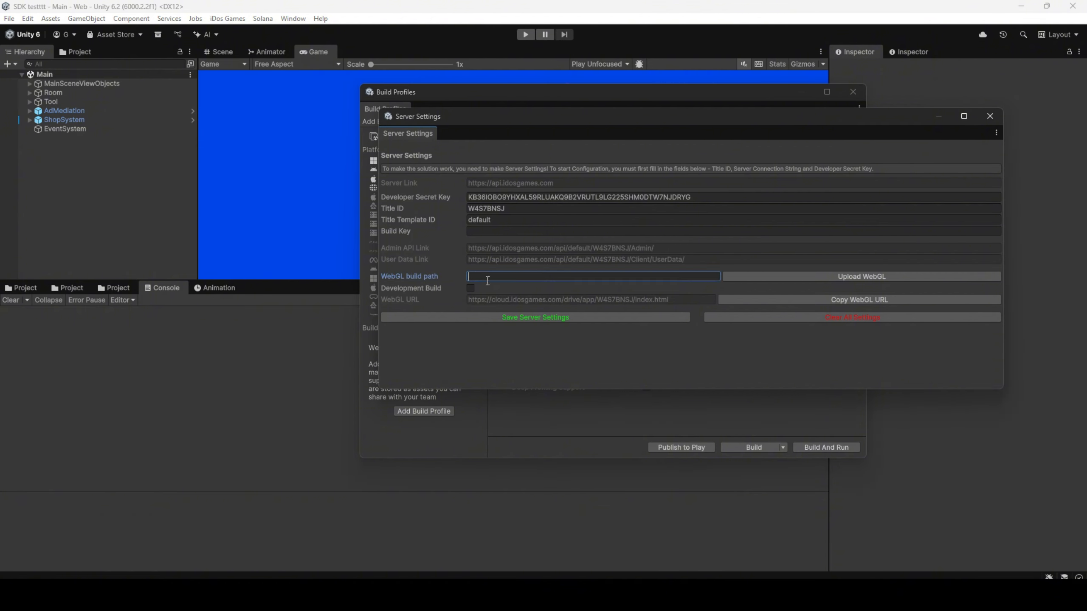
type("C:\\Users\\BG\\Desktop\\TESTBUILD\\Build")
- Leave Development Build disabled and upload the WebGL build to the iDos Games server
left_click(471, 289)
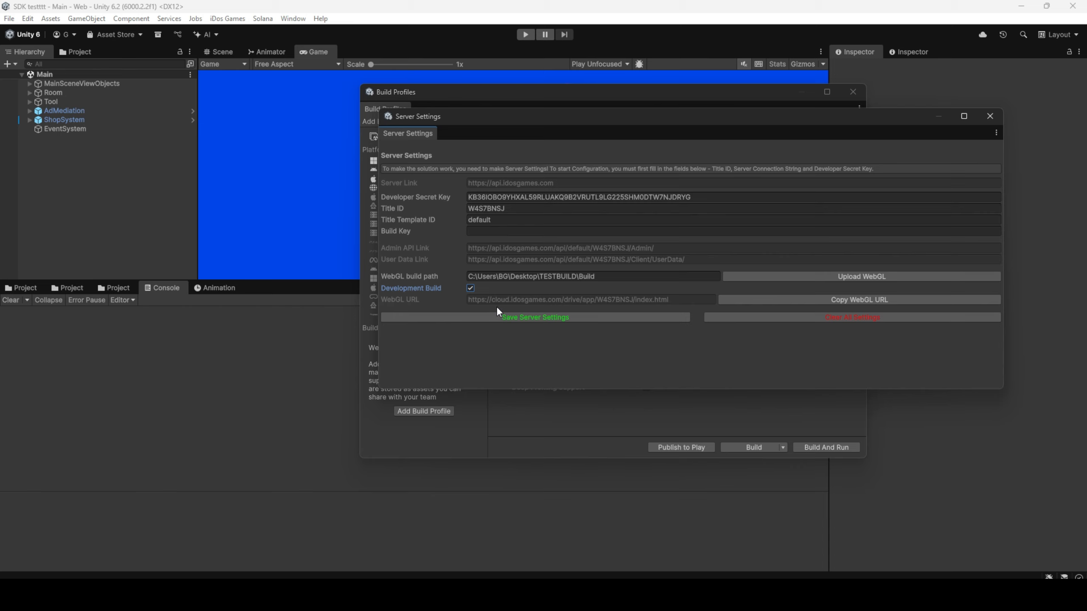
left_click(470, 288)
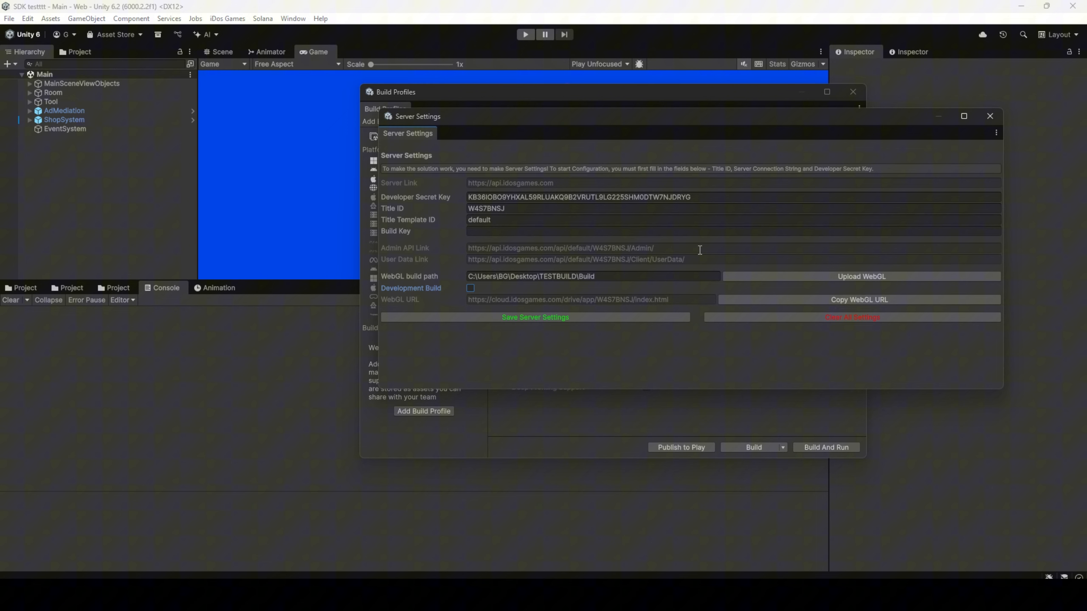
left_click(816, 275)
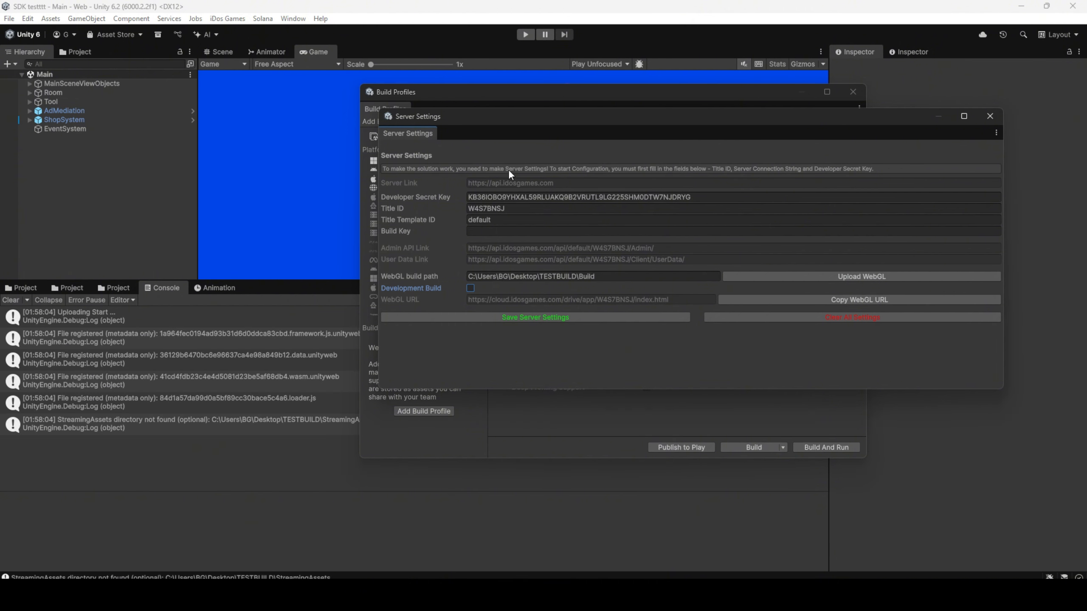
- Move the Server Settings and Build Profiles windows aside to check the upload log in the Console
left_click_drag(665, 122, 778, 133)
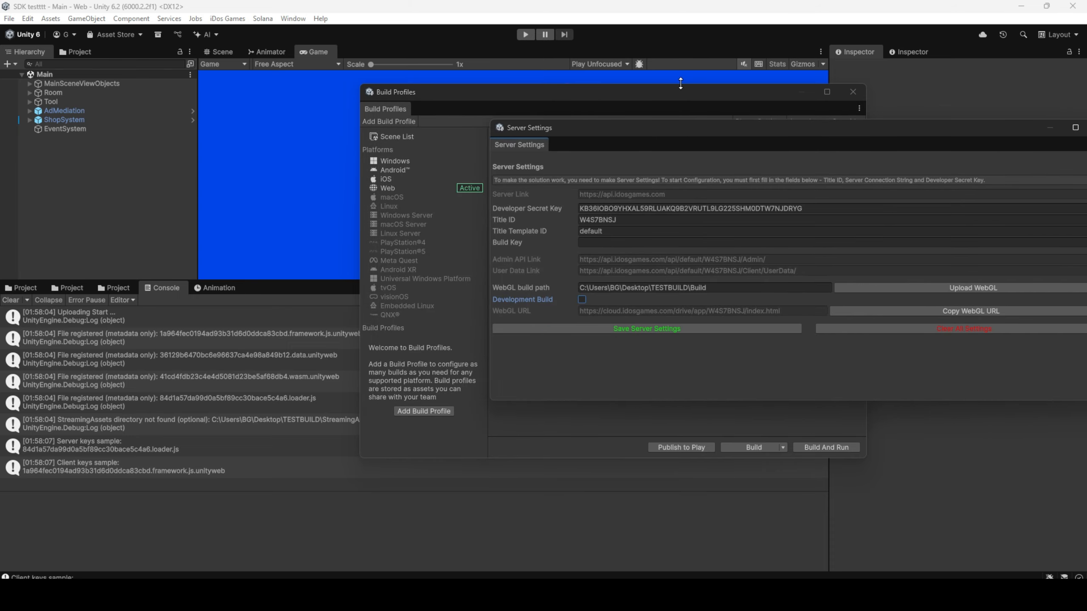
left_click_drag(676, 92, 766, 86)
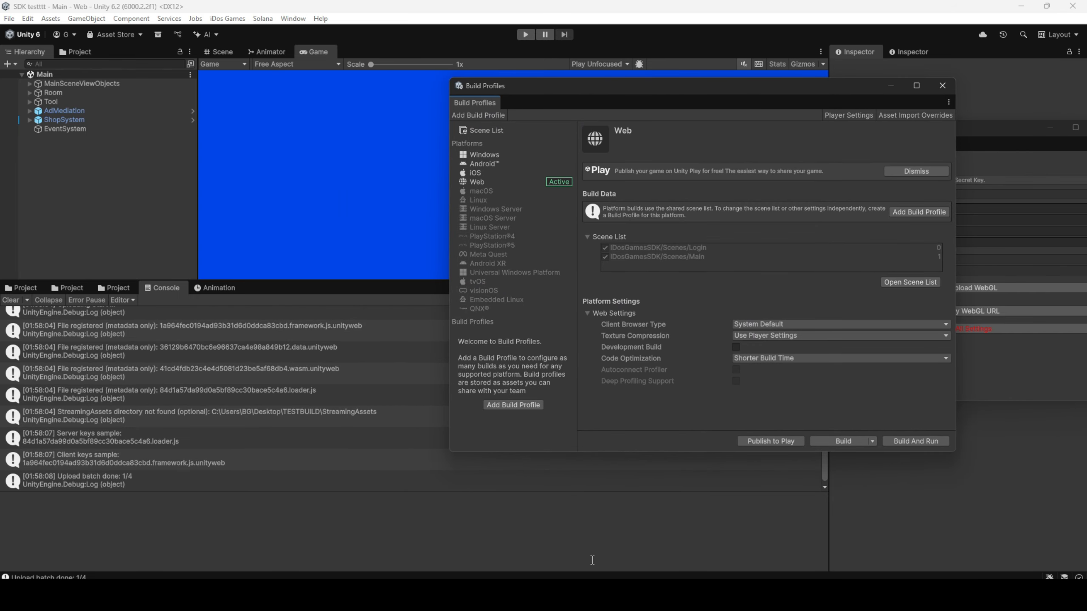
- Review the custom build note in the iDos Games publishing settings in Chrome and check Unity's Console for the upload's completion
key("super+Tab")
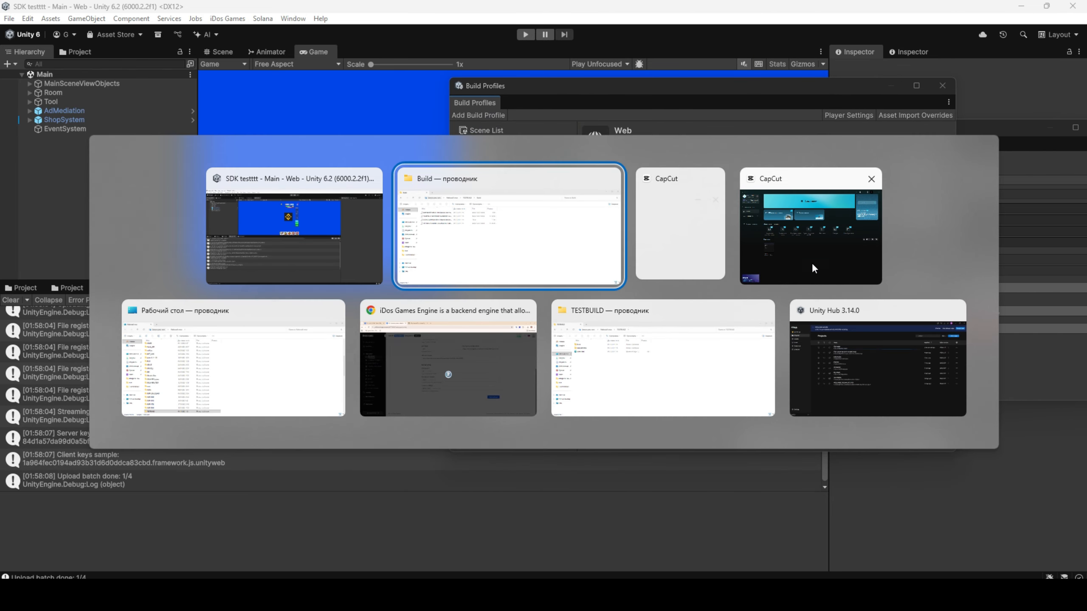
left_click(413, 325)
scroll(232, 224, "up", 6)
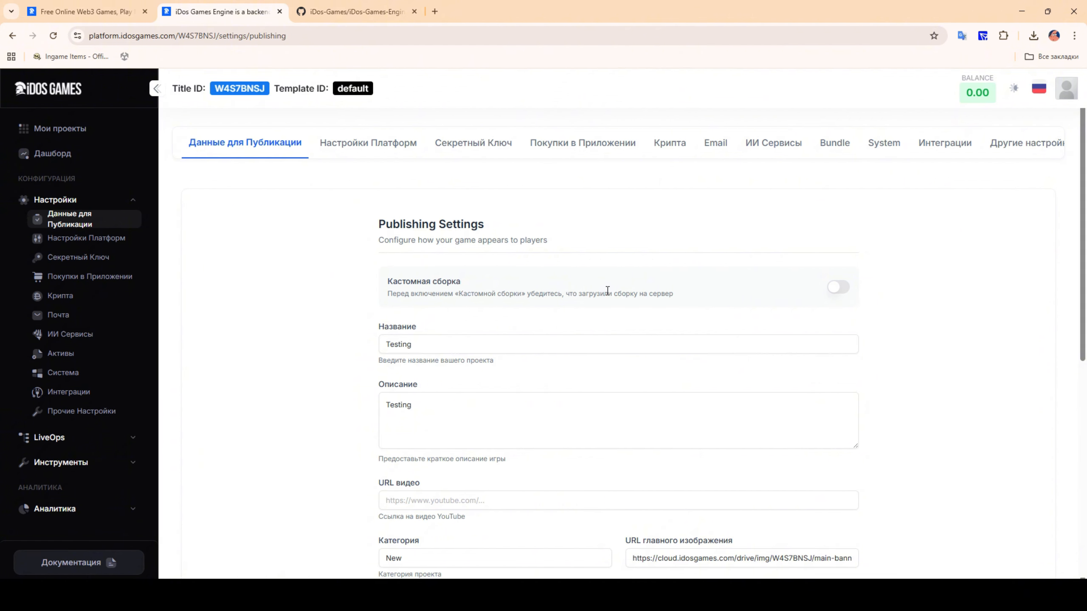
left_click_drag(388, 294, 634, 291)
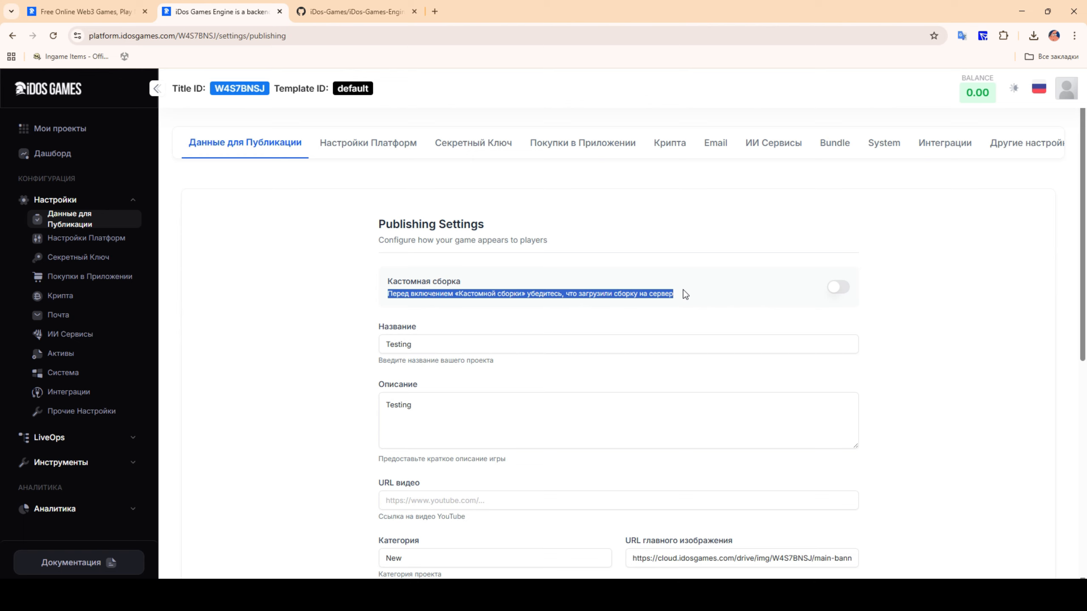
key("alt+Tab")
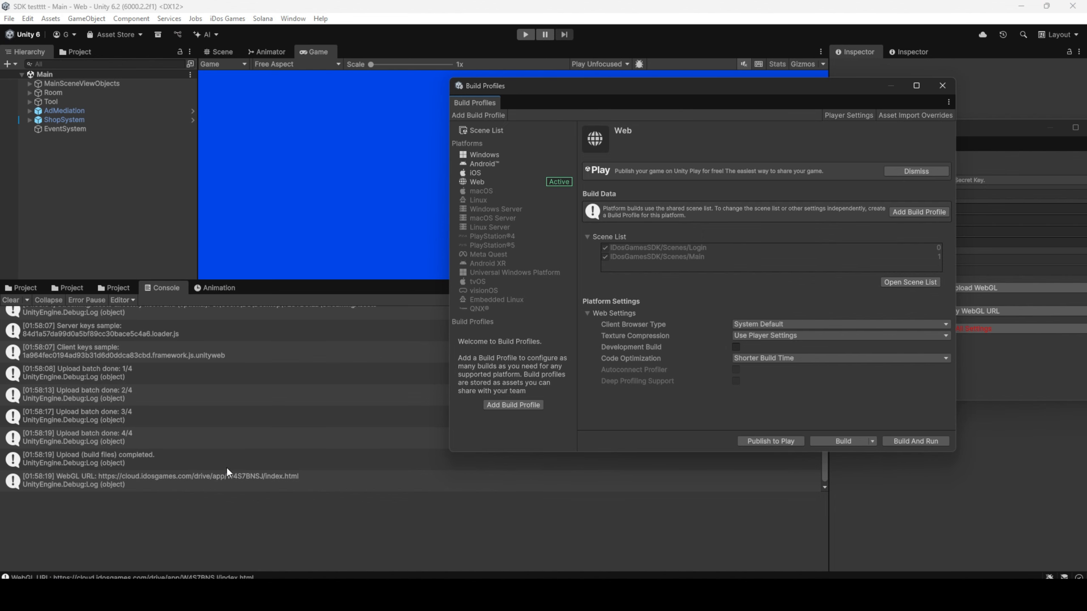
key("alt+Tab")
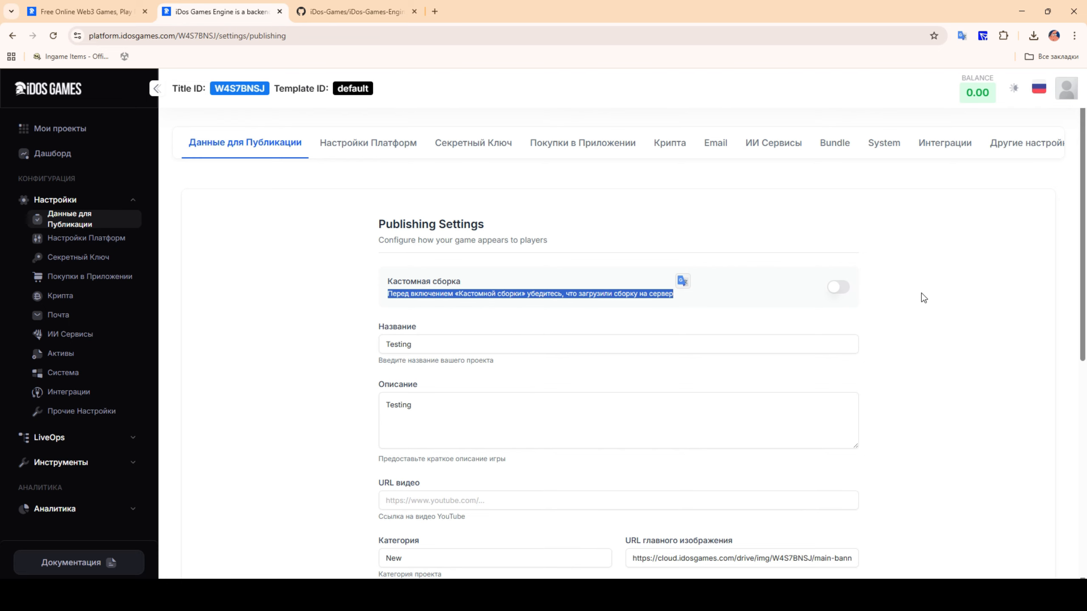
- Enable the custom build option (Кастомная сборка) in the publishing settings and save the settings
left_click(842, 287)
scroll(928, 323, "down", 10)
scroll(925, 320, "up", 10)
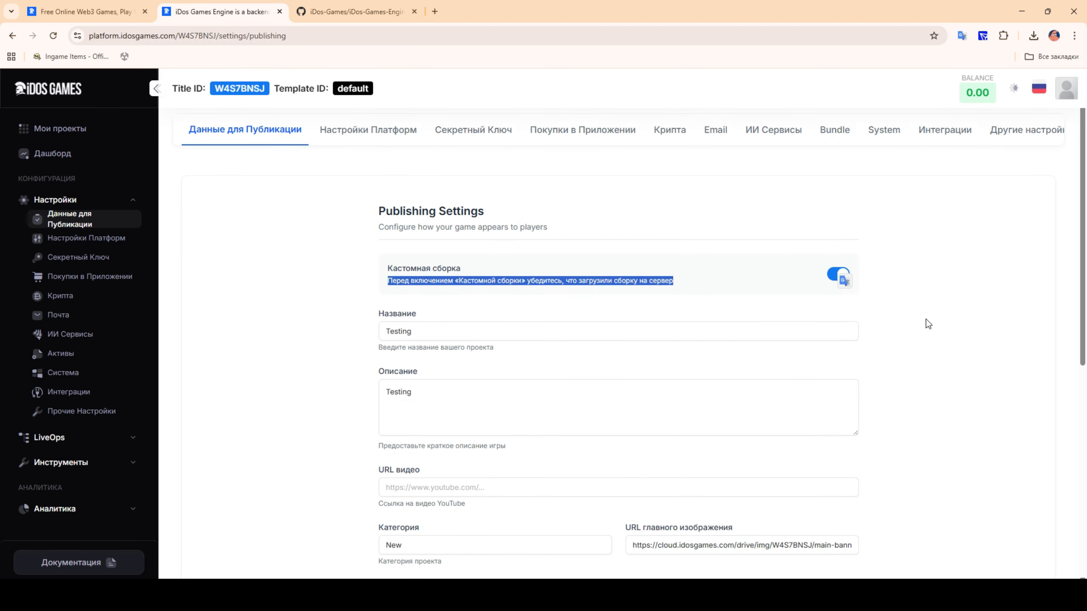
left_click(960, 265)
scroll(900, 446, "down", 9)
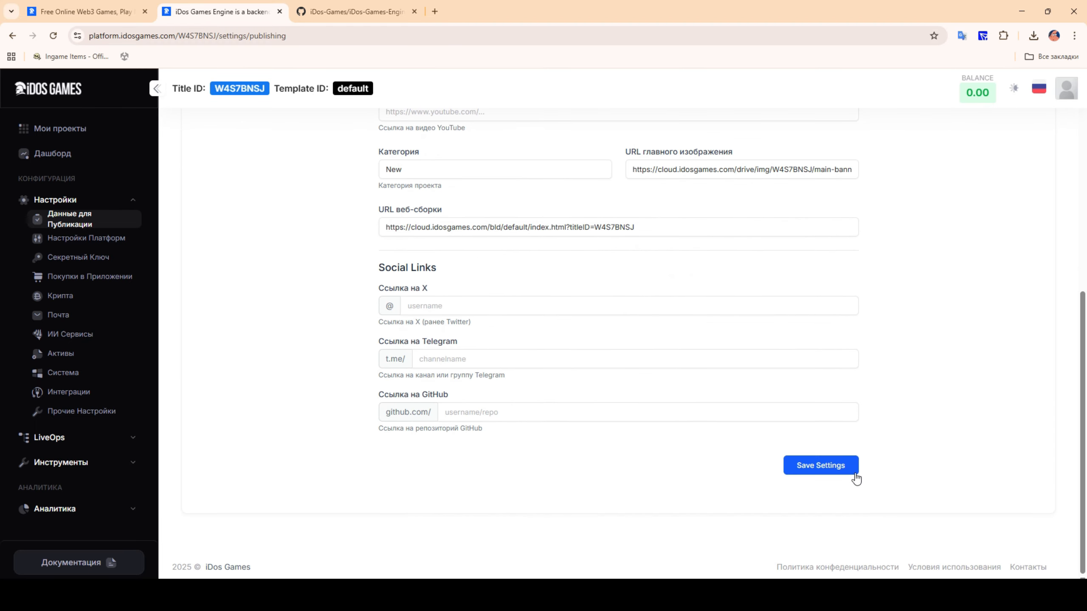
left_click(829, 464)
- Open the Testing app from the new Web3 games on the iDos Games site and start playing it
left_click(124, 12)
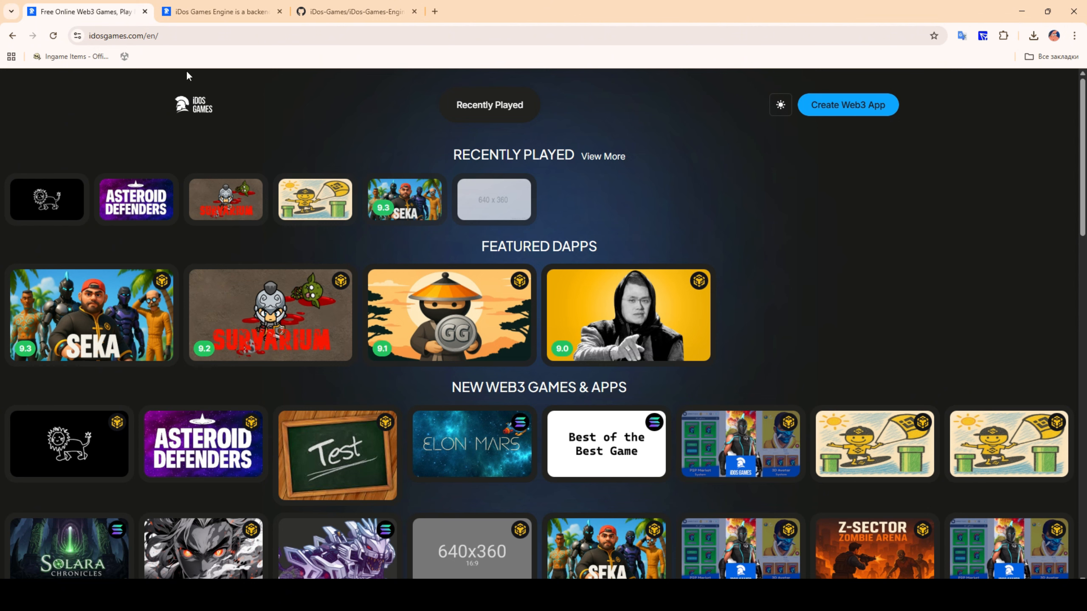
left_click(65, 454)
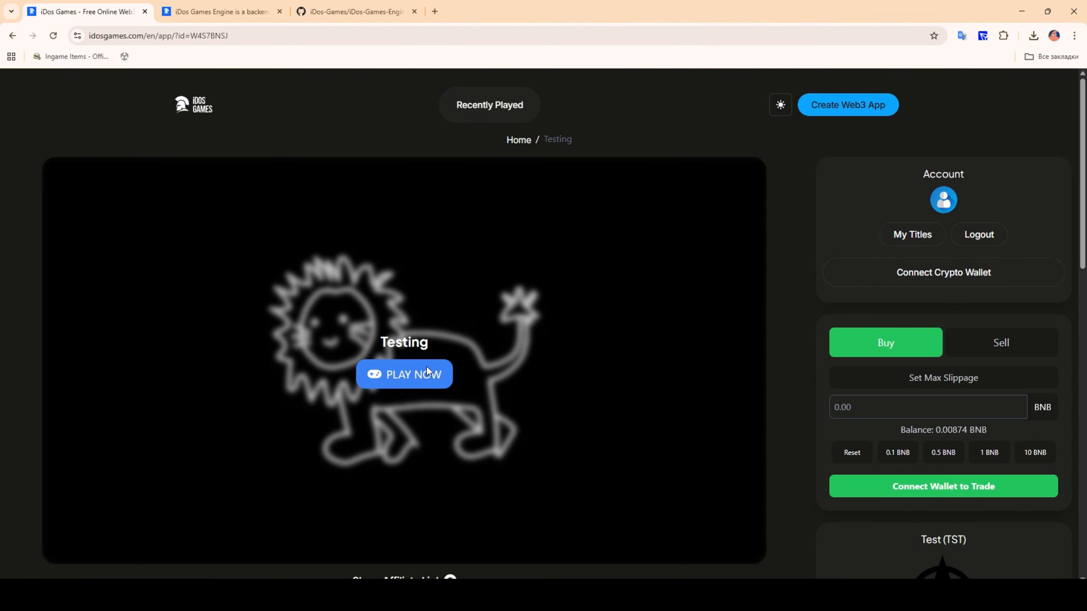
left_click(440, 375)
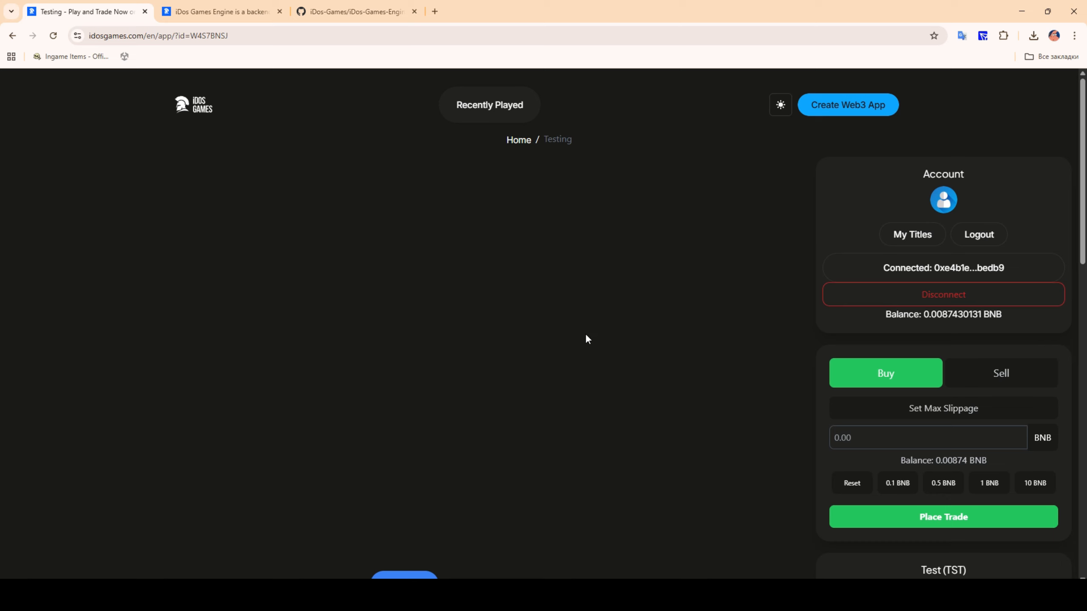